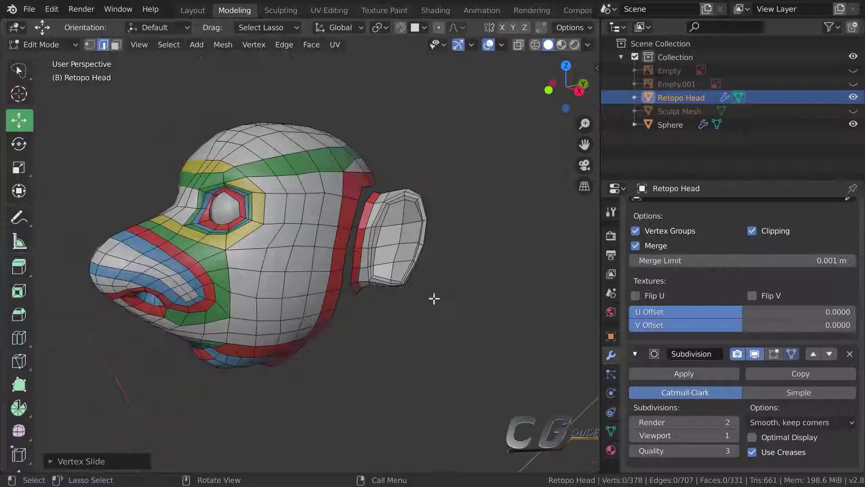
# Zoom in on the ear and, in Face select mode, Alt-select the face ring around its base
pyautogui.scroll(2, 428, 307)
pyautogui.scroll(2, 433, 301)
pyautogui.moveTo(436, 297)
pyautogui.mouseDown(button='middle')
pyautogui.moveTo(475, 290)
pyautogui.moveTo(440, 268)
pyautogui.moveTo(316, 297)
pyautogui.moveTo(413, 297)
pyautogui.moveTo(464, 284)
pyautogui.moveTo(459, 273)
pyautogui.moveTo(348, 297)
pyautogui.moveTo(286, 298)
pyautogui.moveTo(394, 298)
pyautogui.moveTo(437, 256)
pyautogui.moveTo(421, 263)
pyautogui.mouseUp(button='middle')
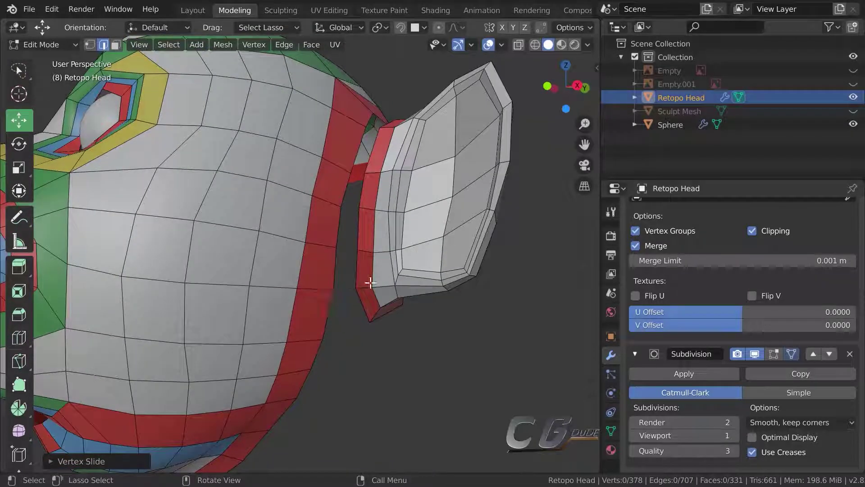
pyautogui.keyDown('alt'); pyautogui.click(365, 256); pyautogui.keyUp('alt')
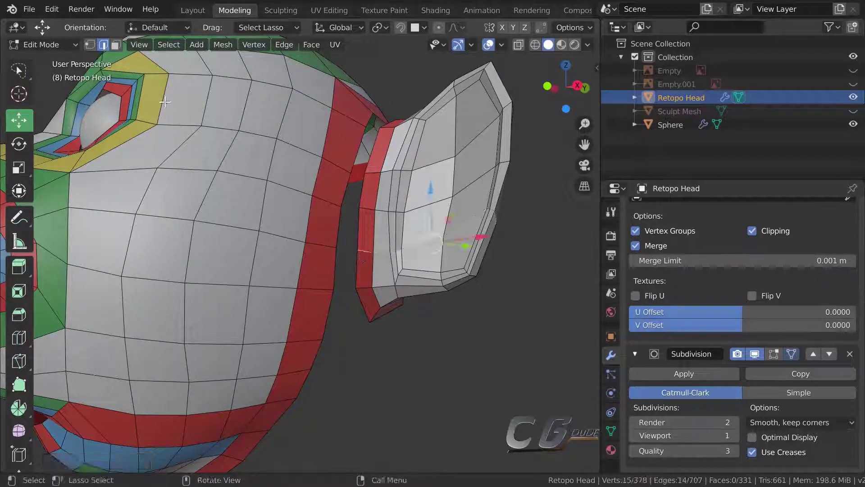
pyautogui.click(118, 47)
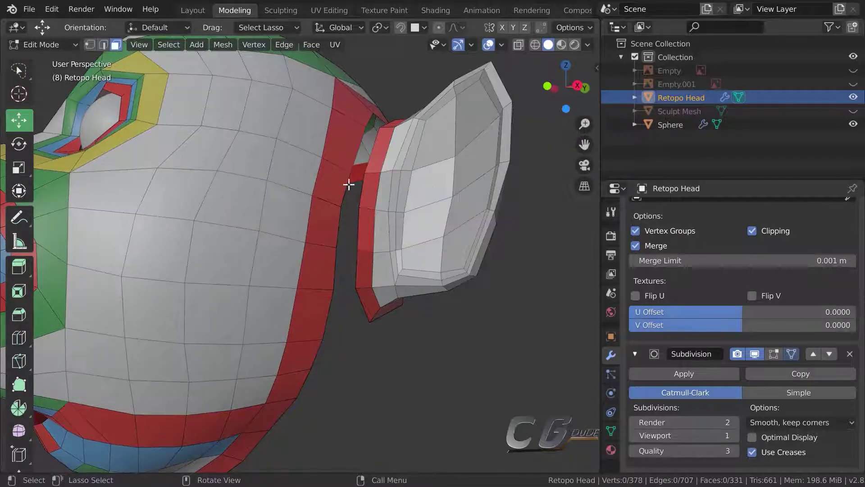
pyautogui.keyDown('alt'); pyautogui.click(368, 212); pyautogui.keyUp('alt')
pyautogui.moveTo(368, 213)
pyautogui.mouseDown(button='middle')
pyautogui.moveTo(359, 274)
pyautogui.moveTo(189, 261)
pyautogui.moveTo(430, 237)
pyautogui.moveTo(441, 228)
pyautogui.moveTo(408, 268)
pyautogui.moveTo(428, 296)
pyautogui.moveTo(506, 181)
pyautogui.mouseUp(button='middle')
pyautogui.scroll(2, 419, 263)
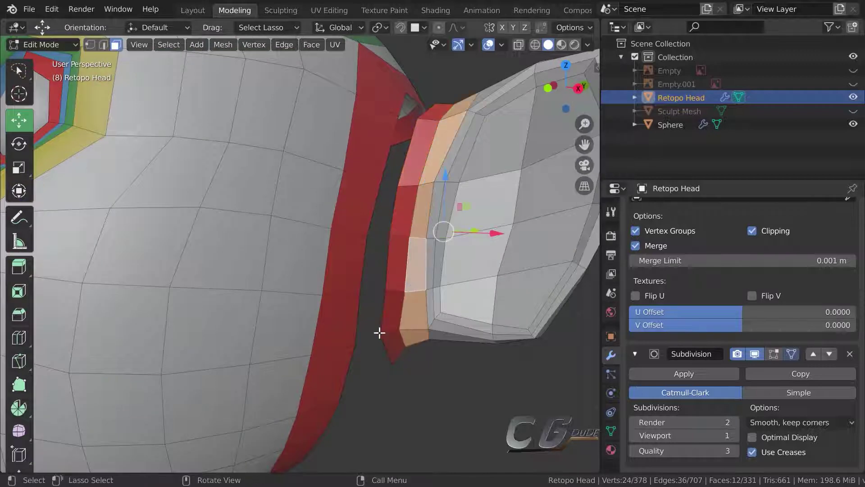
# Assign Material.003 (green) to the selected ear-base face ring
pyautogui.scroll(3, 688, 231)
pyautogui.scroll(1, 689, 231)
pyautogui.scroll(3, 688, 239)
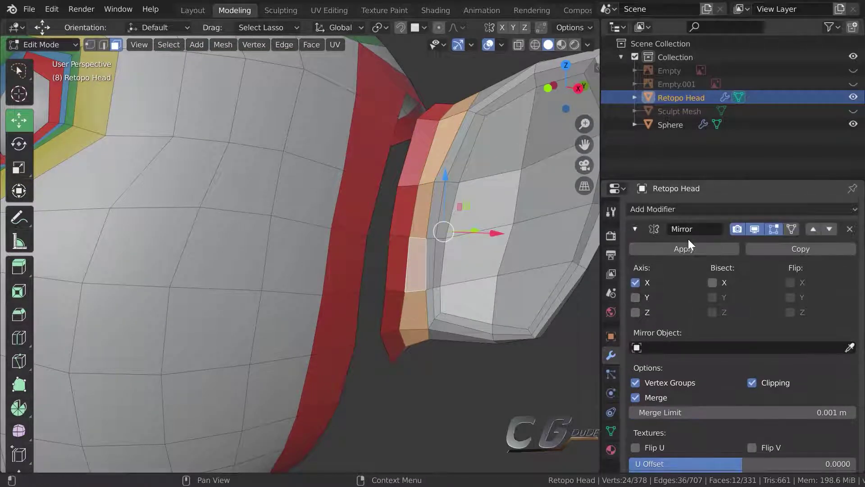
pyautogui.scroll(-4, 665, 388)
pyautogui.scroll(-3, 667, 409)
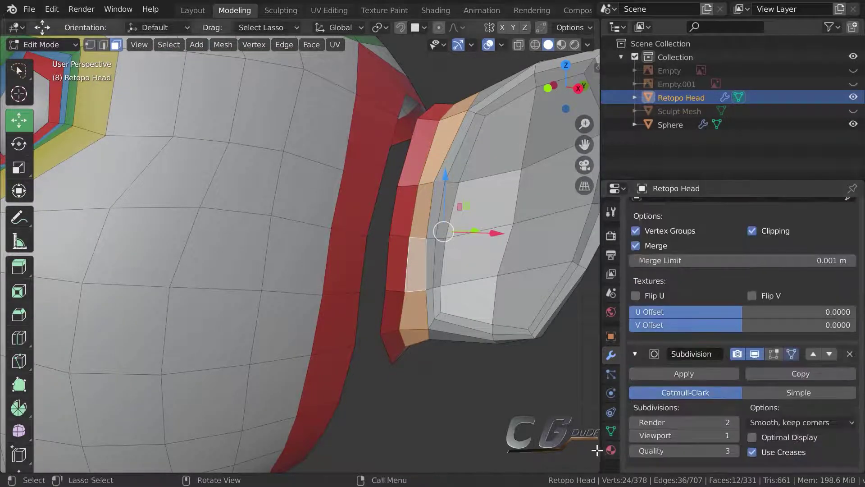
pyautogui.click(611, 450)
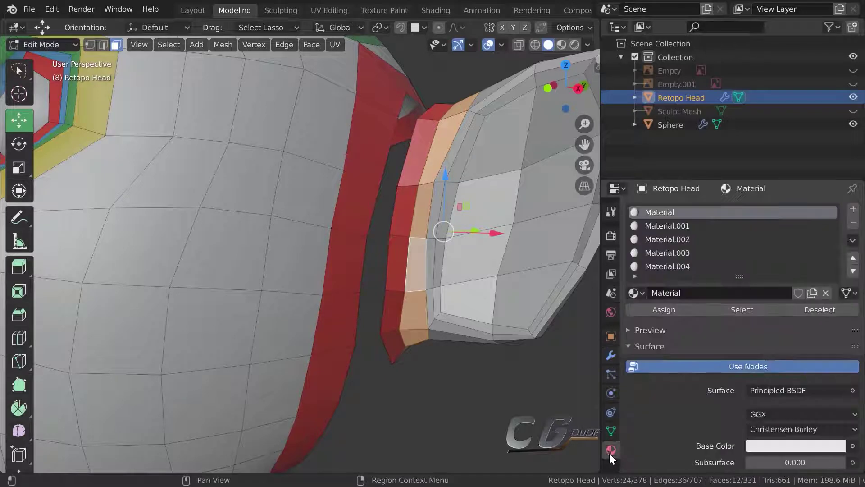
pyautogui.click(668, 239)
pyautogui.click(655, 307)
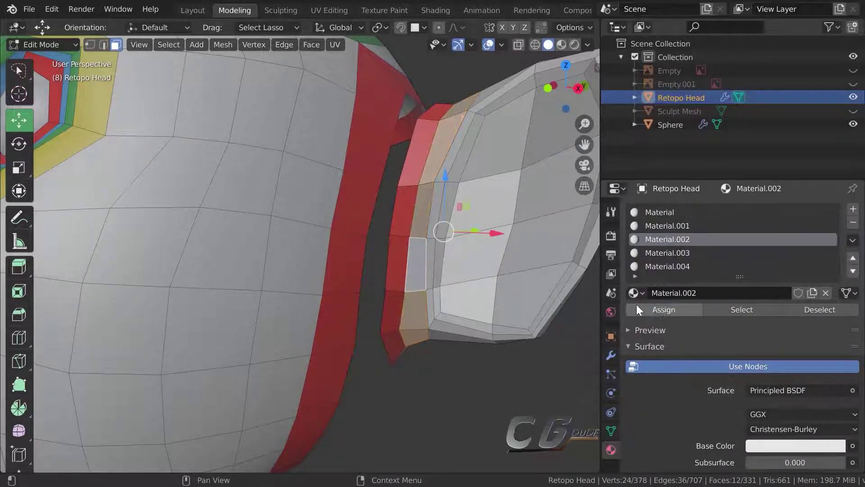
pyautogui.click(664, 257)
pyautogui.click(661, 308)
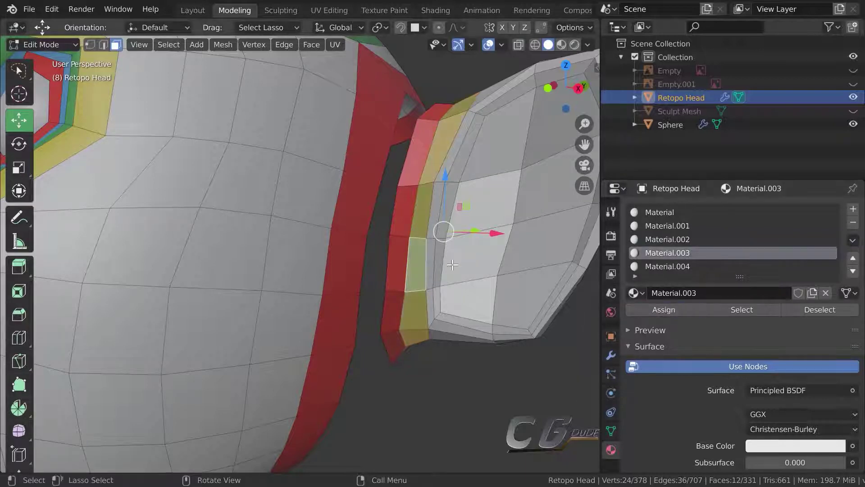
# Select the face loop just inside the ear rim and assign it Material.002
pyautogui.click(473, 251)
pyautogui.scroll(-5, 474, 251)
pyautogui.moveTo(473, 251)
pyautogui.mouseDown(button='middle')
pyautogui.moveTo(469, 283)
pyautogui.moveTo(386, 299)
pyautogui.moveTo(395, 257)
pyautogui.moveTo(553, 257)
pyautogui.moveTo(396, 256)
pyautogui.moveTo(407, 279)
pyautogui.mouseUp(button='middle')
pyautogui.scroll(5, 395, 257)
pyautogui.scroll(3, 395, 259)
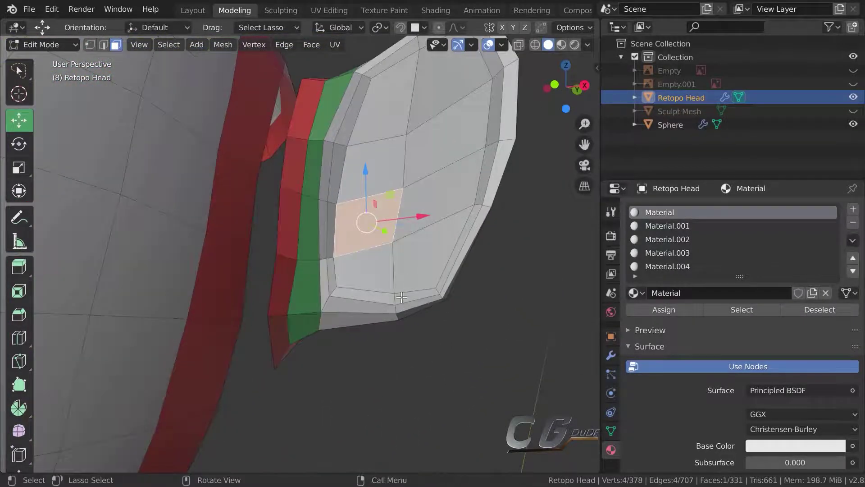
pyautogui.keyDown('alt'); pyautogui.click(397, 298); pyautogui.keyUp('alt')
pyautogui.click(671, 240)
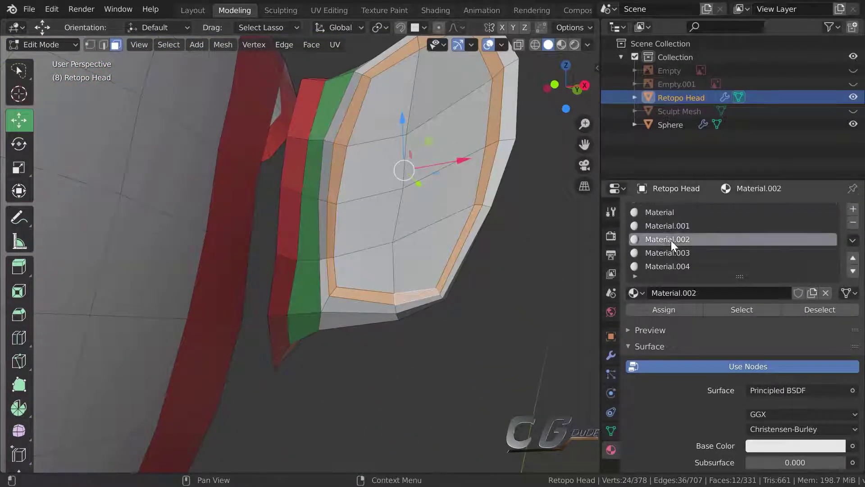
pyautogui.click(656, 310)
pyautogui.scroll(-3, 412, 279)
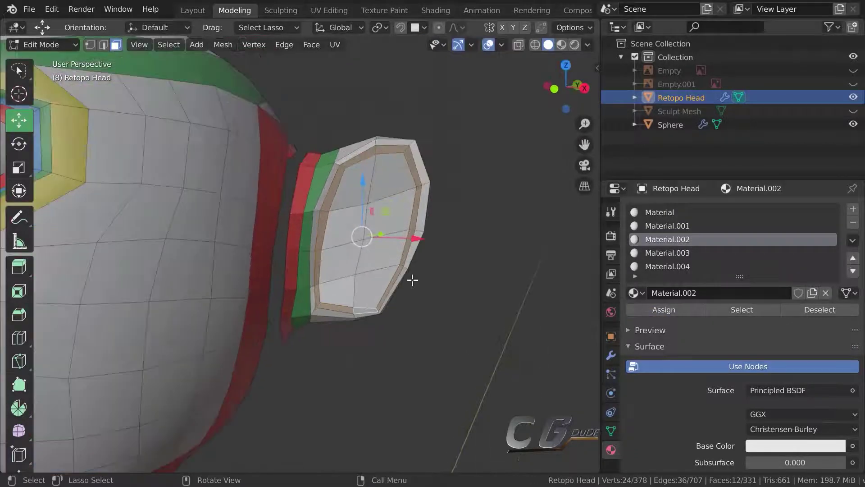
# Select the blue face loop inside the ear rim and slide it slightly along Y
pyautogui.hotkey('alt', 'a')
pyautogui.moveTo(421, 289)
pyautogui.mouseDown(button='middle')
pyautogui.moveTo(439, 267)
pyautogui.moveTo(312, 276)
pyautogui.moveTo(402, 279)
pyautogui.moveTo(417, 257)
pyautogui.moveTo(334, 242)
pyautogui.moveTo(394, 257)
pyautogui.moveTo(392, 264)
pyautogui.moveTo(293, 258)
pyautogui.moveTo(367, 275)
pyautogui.moveTo(369, 252)
pyautogui.mouseUp(button='middle')
pyautogui.scroll(-5, 440, 267)
pyautogui.scroll(5, 313, 277)
pyautogui.scroll(2, 334, 241)
pyautogui.moveTo(452, 253)
pyautogui.mouseDown(button='middle')
pyautogui.moveTo(401, 257)
pyautogui.moveTo(428, 265)
pyautogui.moveTo(272, 279)
pyautogui.mouseUp(button='middle')
pyautogui.moveTo(414, 261)
pyautogui.mouseDown(button='middle')
pyautogui.moveTo(428, 247)
pyautogui.moveTo(417, 251)
pyautogui.moveTo(502, 276)
pyautogui.mouseUp(button='middle')
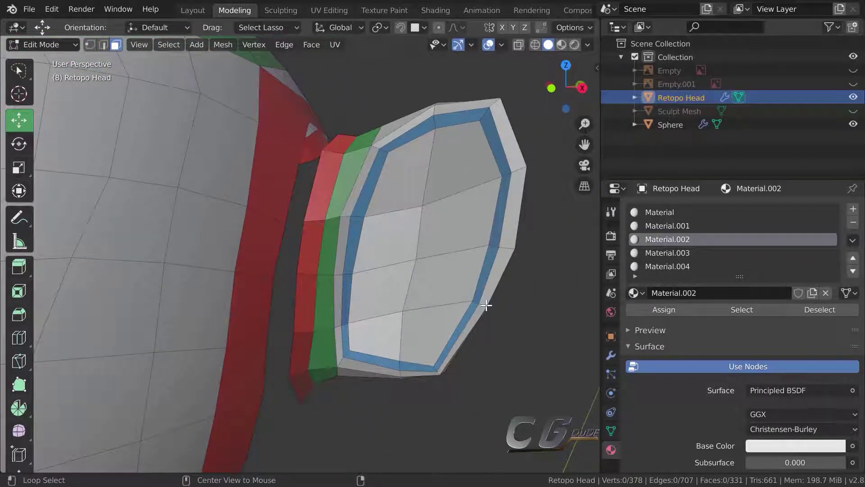
pyautogui.keyDown('alt'); pyautogui.click(480, 280); pyautogui.keyUp('alt')
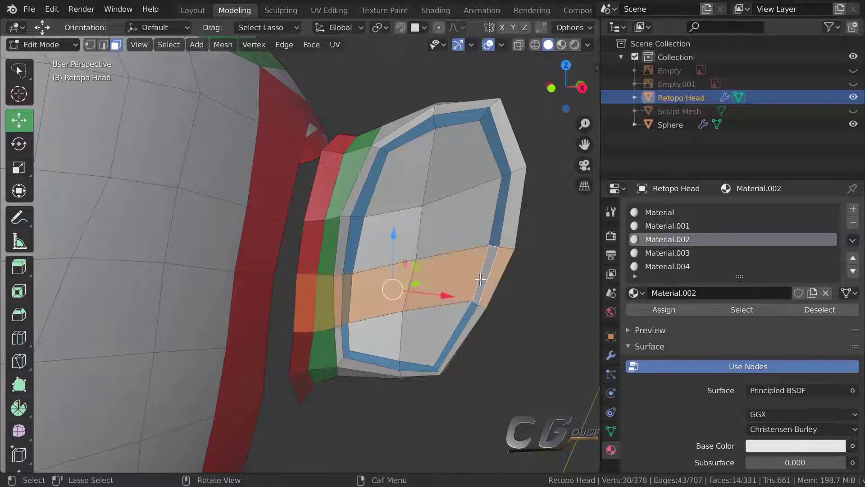
pyautogui.keyDown('alt'); pyautogui.click(491, 246); pyautogui.keyUp('alt')
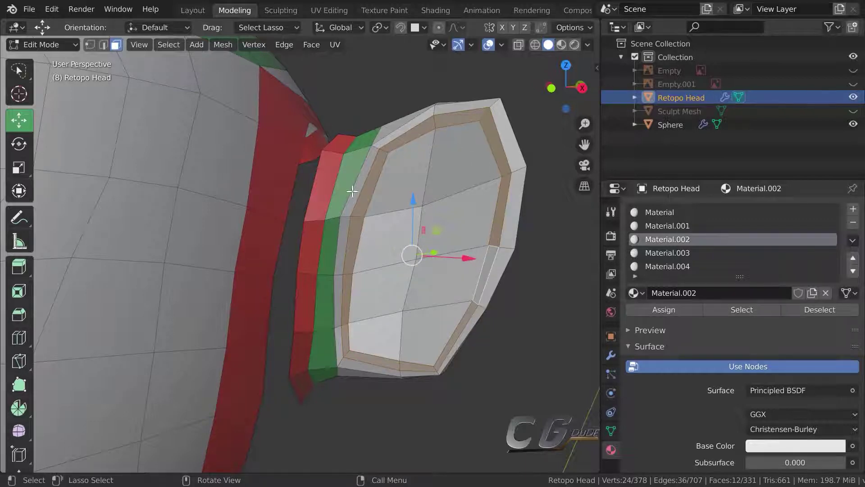
pyautogui.moveTo(478, 260)
pyautogui.mouseDown(button='middle')
pyautogui.moveTo(409, 272)
pyautogui.moveTo(445, 265)
pyautogui.moveTo(428, 292)
pyautogui.mouseUp(button='middle')
pyautogui.scroll(2, 425, 304)
pyautogui.scroll(2, 421, 266)
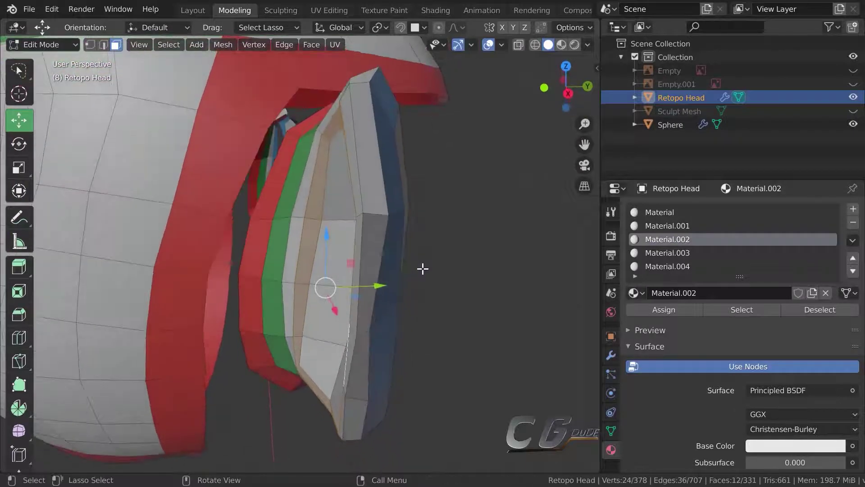
pyautogui.scroll(2, 400, 301)
pyautogui.moveTo(388, 299); pyautogui.dragTo(393, 298)
# Select the red outer strip of faces at the ear's base
pyautogui.moveTo(411, 309)
pyautogui.mouseDown(button='middle')
pyautogui.moveTo(444, 309)
pyautogui.moveTo(419, 280)
pyautogui.moveTo(311, 317)
pyautogui.mouseUp(button='middle')
pyautogui.scroll(-4, 451, 311)
pyautogui.scroll(2, 464, 298)
pyautogui.scroll(-3, 405, 279)
pyautogui.scroll(3, 396, 284)
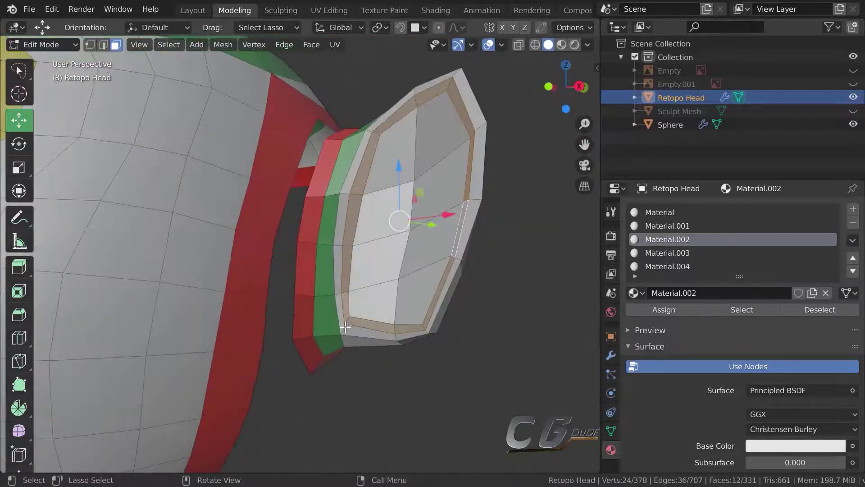
pyautogui.keyDown('alt'); pyautogui.click(303, 304); pyautogui.keyUp('alt')
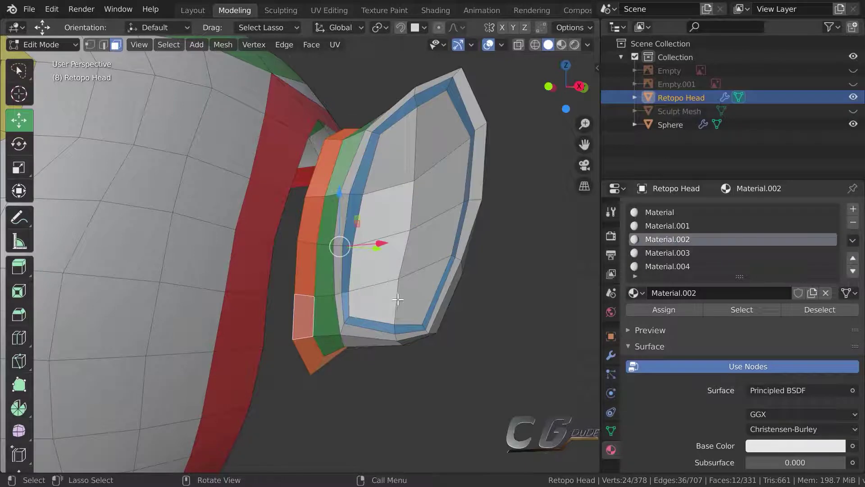
pyautogui.moveTo(398, 299)
pyautogui.mouseDown(button='middle')
pyautogui.moveTo(381, 312)
pyautogui.moveTo(299, 324)
pyautogui.mouseUp(button='middle')
pyautogui.moveTo(389, 307); pyautogui.dragTo(402, 303, button='middle')
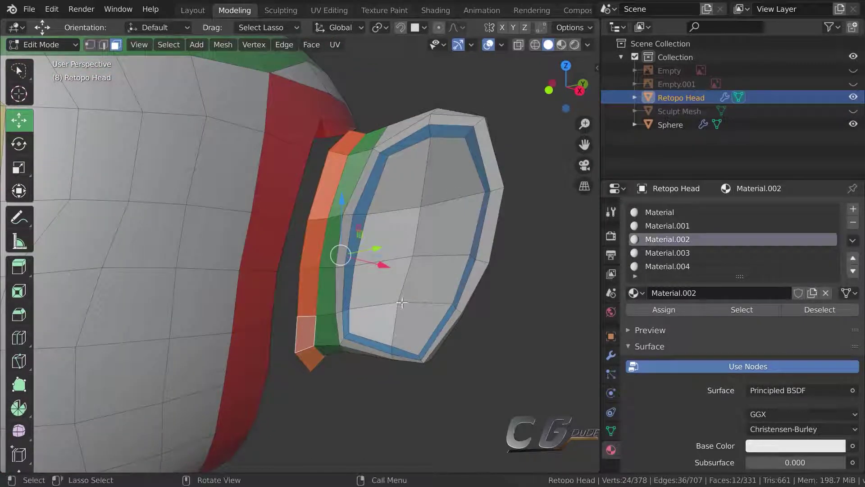
pyautogui.moveTo(408, 272)
pyautogui.mouseDown(button='middle')
pyautogui.moveTo(412, 303)
pyautogui.moveTo(464, 303)
pyautogui.moveTo(471, 290)
pyautogui.moveTo(457, 263)
pyautogui.moveTo(467, 257)
pyautogui.moveTo(433, 253)
pyautogui.moveTo(454, 264)
pyautogui.moveTo(454, 282)
pyautogui.moveTo(303, 275)
pyautogui.moveTo(399, 265)
pyautogui.moveTo(378, 291)
pyautogui.moveTo(343, 270)
pyautogui.moveTo(349, 287)
pyautogui.moveTo(388, 287)
pyautogui.moveTo(363, 281)
pyautogui.moveTo(315, 225)
pyautogui.moveTo(106, 67)
pyautogui.mouseUp(button='middle')
# In vertex mode, fill a trial face at the head-ear gap, then undo it
pyautogui.click(95, 42)
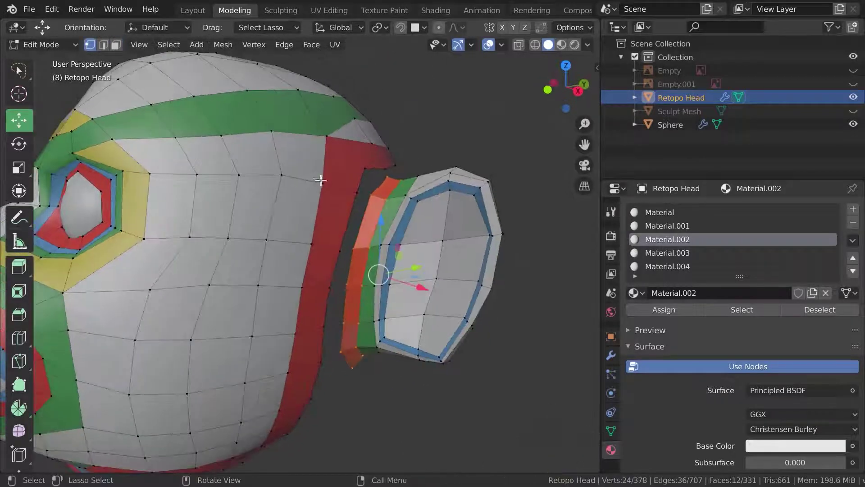
pyautogui.scroll(2, 379, 202)
pyautogui.scroll(2, 379, 202)
pyautogui.scroll(2, 379, 202)
pyautogui.click(379, 202)
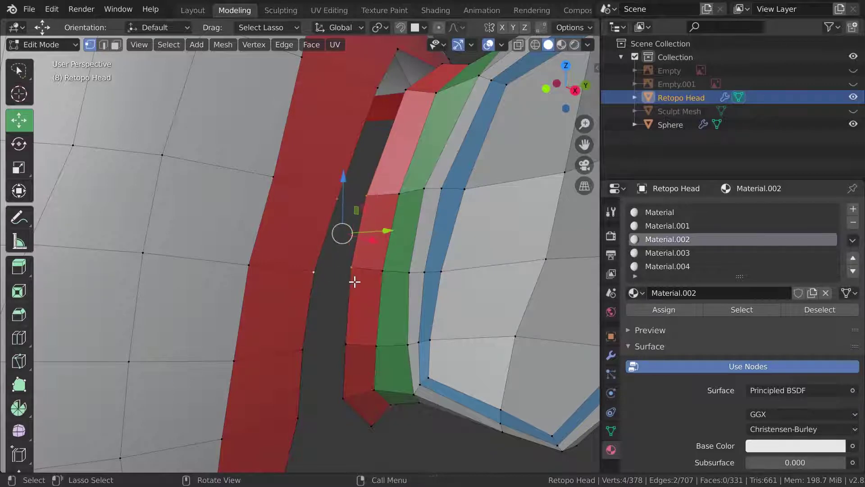
pyautogui.press('f')
pyautogui.moveTo(354, 282)
pyautogui.mouseDown(button='middle')
pyautogui.moveTo(371, 270)
pyautogui.moveTo(363, 223)
pyautogui.moveTo(381, 230)
pyautogui.moveTo(380, 247)
pyautogui.moveTo(403, 199)
pyautogui.mouseUp(button='middle')
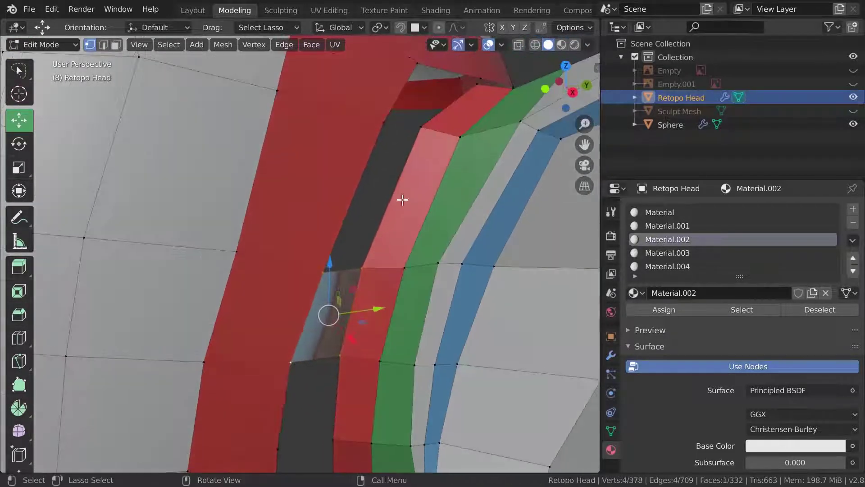
pyautogui.hotkey('ctrl', 'z')
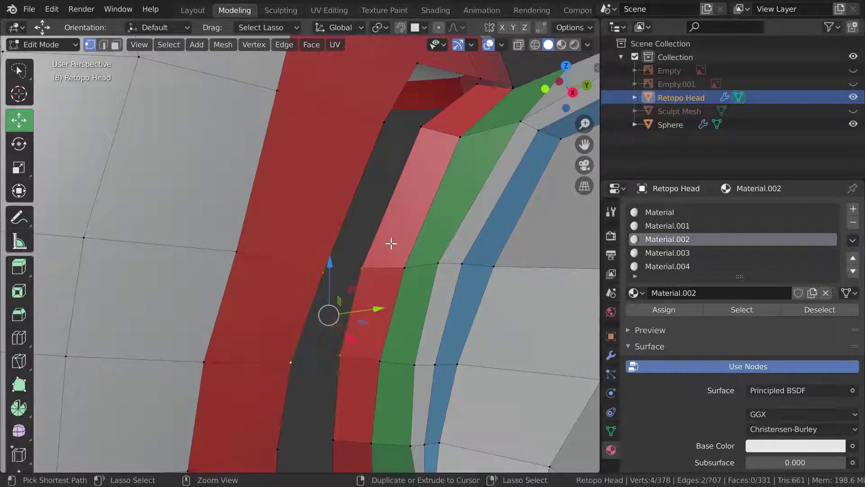
# With the base Material slot active, fill a quad between four selected gap vertices
pyautogui.click(652, 211)
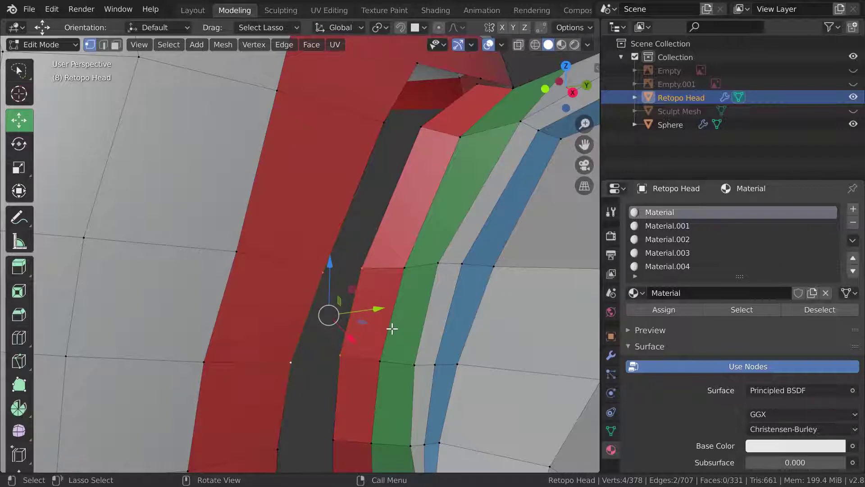
pyautogui.press('f')
pyautogui.scroll(-3, 395, 328)
pyautogui.scroll(3, 408, 324)
pyautogui.scroll(-1, 408, 311)
pyautogui.scroll(-2, 423, 261)
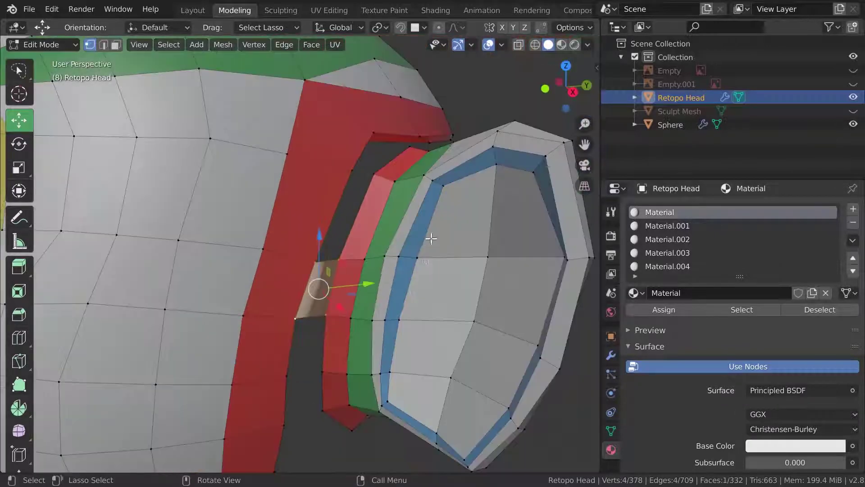
pyautogui.moveTo(431, 238); pyautogui.dragTo(399, 228, button='middle')
pyautogui.scroll(3, 376, 225)
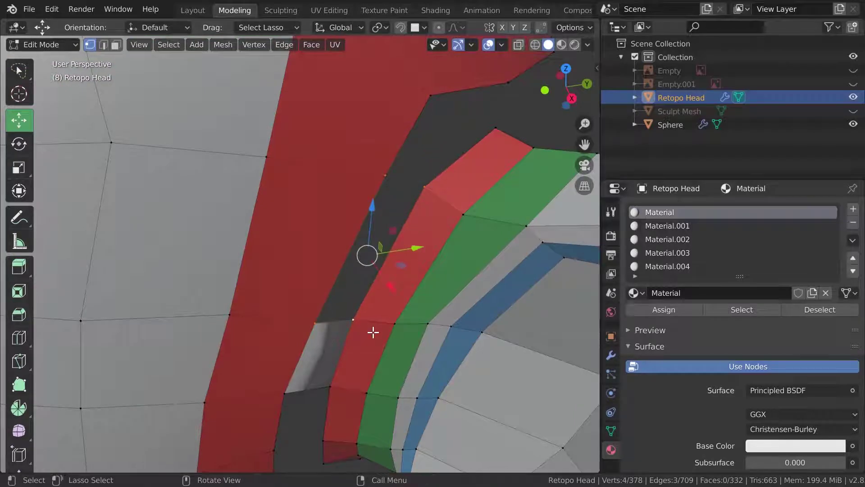
# Fill another face across the head-ear gap and inspect the joined ear
pyautogui.press('f')
pyautogui.scroll(-3, 400, 315)
pyautogui.scroll(3, 400, 311)
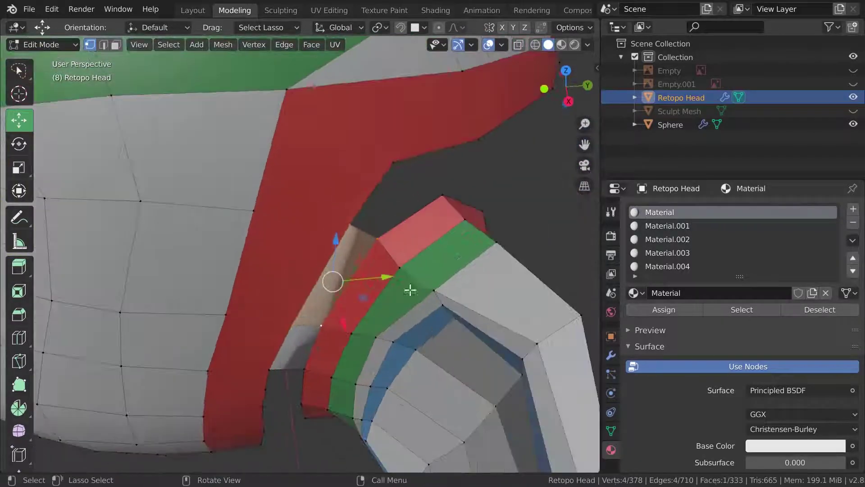
pyautogui.scroll(-1, 410, 289)
pyautogui.scroll(-2, 415, 277)
pyautogui.moveTo(396, 305); pyautogui.dragTo(334, 271, button='middle')
pyautogui.scroll(3, 314, 258)
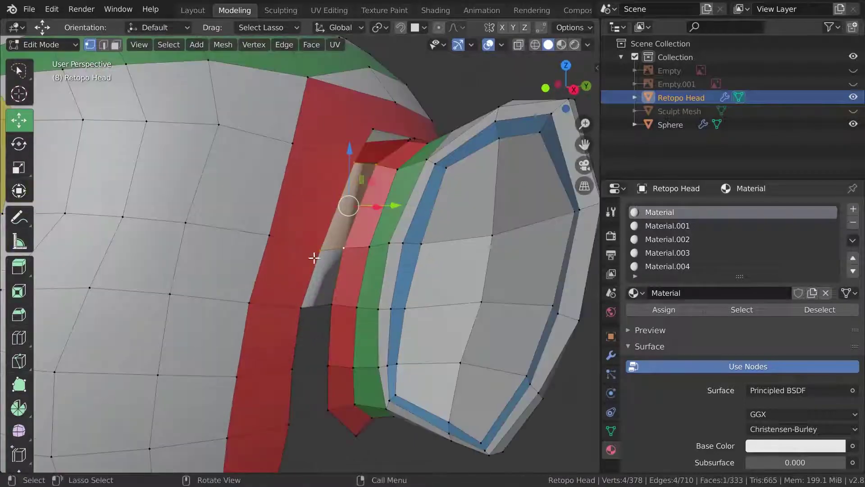
pyautogui.scroll(1, 345, 280)
pyautogui.scroll(1, 357, 268)
pyautogui.scroll(-1, 348, 294)
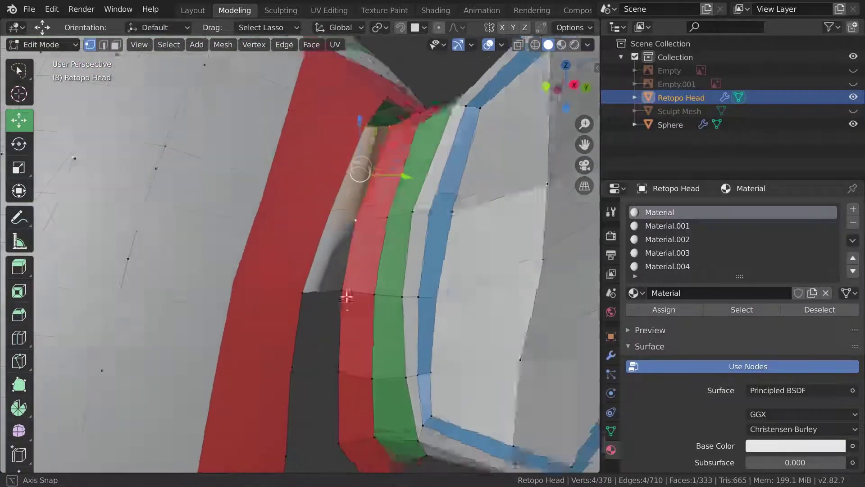
pyautogui.scroll(-1, 342, 315)
pyautogui.scroll(-3, 271, 279)
pyautogui.scroll(-2, 315, 266)
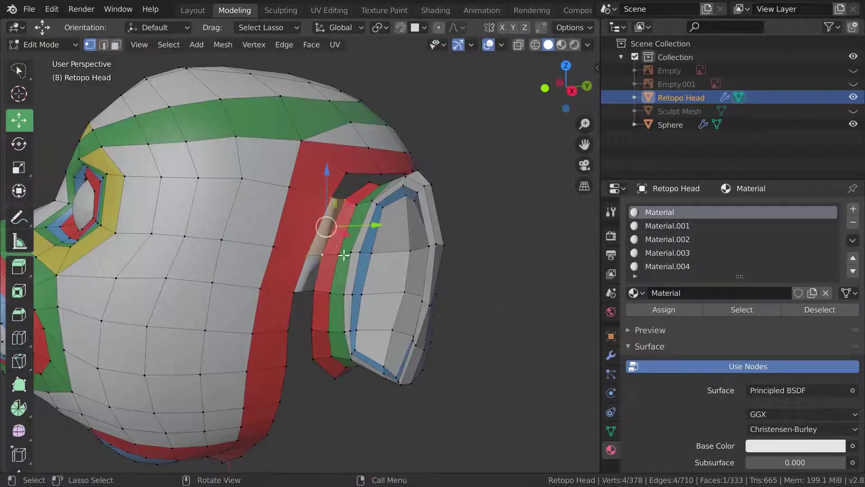
pyautogui.scroll(2, 315, 225)
pyautogui.scroll(2, 108, 48)
pyautogui.scroll(1, 117, 48)
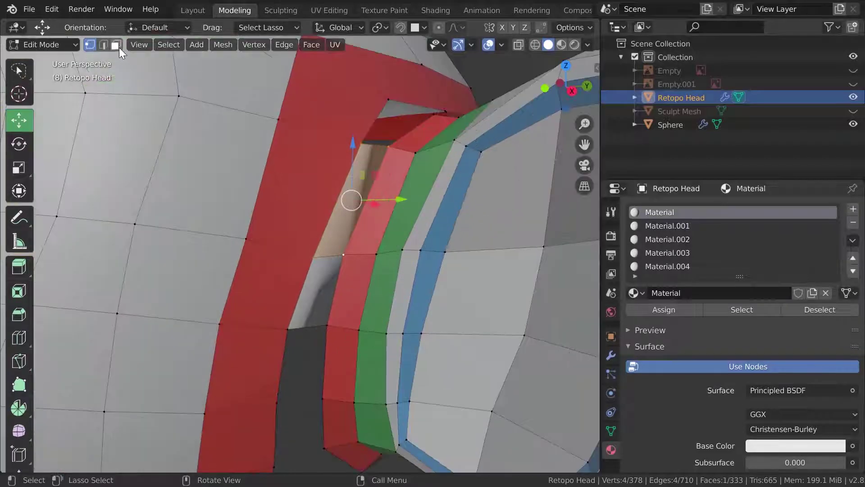
pyautogui.scroll(-4, 352, 235)
pyautogui.scroll(1, 386, 276)
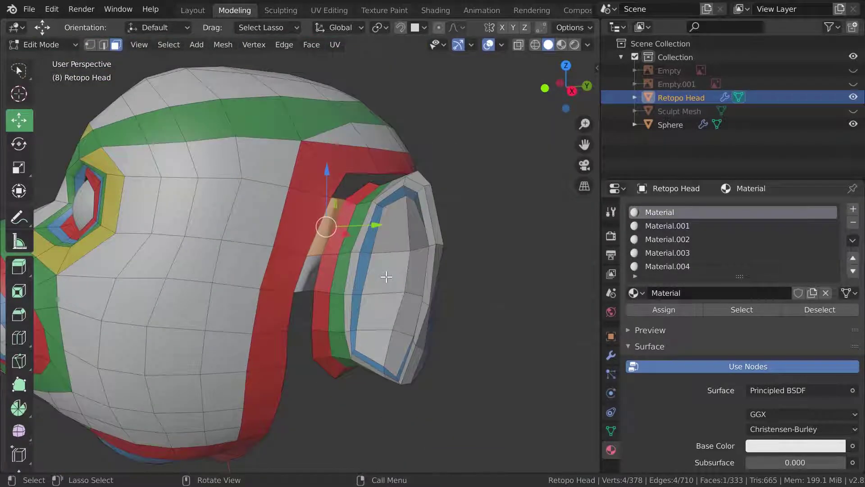
# Select the whole retopo mesh, then pick a face beside the ear band
pyautogui.press('a')
pyautogui.scroll(1, 401, 295)
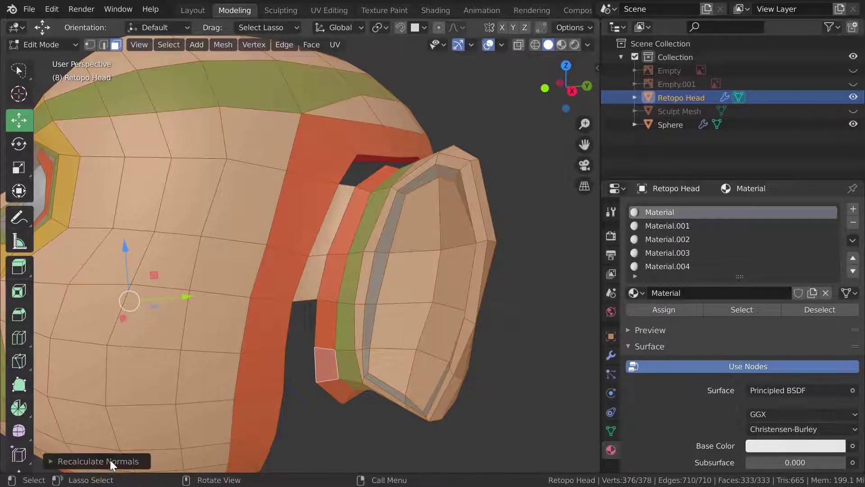
pyautogui.scroll(4, 403, 326)
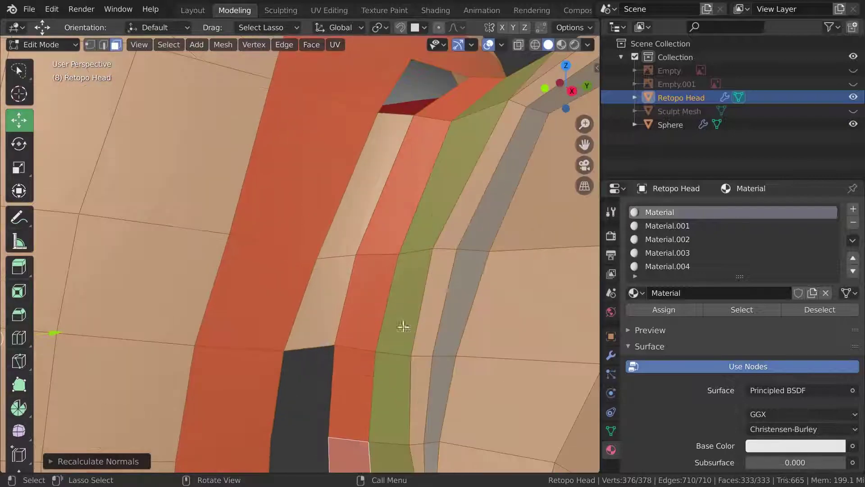
pyautogui.click(338, 295)
pyautogui.scroll(-4, 368, 305)
pyautogui.press('1')
pyautogui.scroll(3, 315, 244)
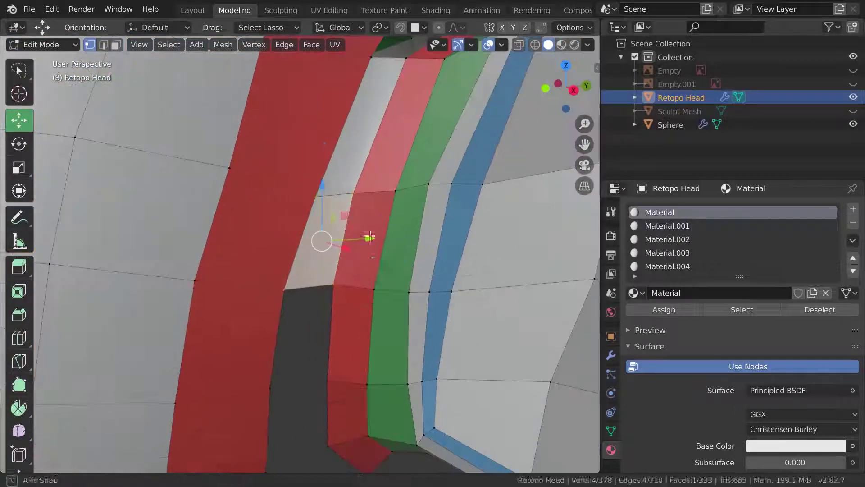
# Join two vertices with a new edge (J) and fill the hole with a face
pyautogui.click(293, 216)
pyautogui.keyDown('shift'); pyautogui.click(348, 328); pyautogui.keyUp('shift')
pyautogui.press('j')
pyautogui.scroll(2, 237, 321)
pyautogui.press('f')
pyautogui.scroll(-3, 322, 347)
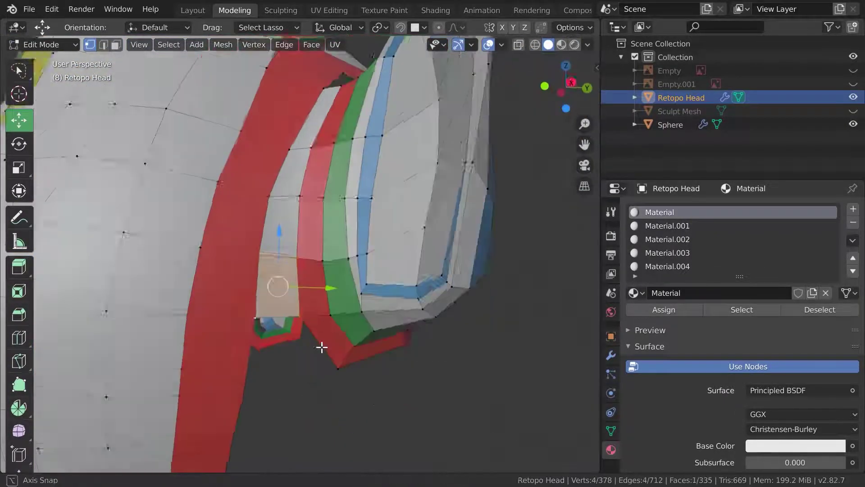
# Fill two more gaps between the ear bands and the head's red band
pyautogui.moveTo(322, 347)
pyautogui.mouseDown(button='middle')
pyautogui.moveTo(338, 355)
pyautogui.moveTo(365, 347)
pyautogui.mouseUp(button='middle')
pyautogui.scroll(3, 356, 274)
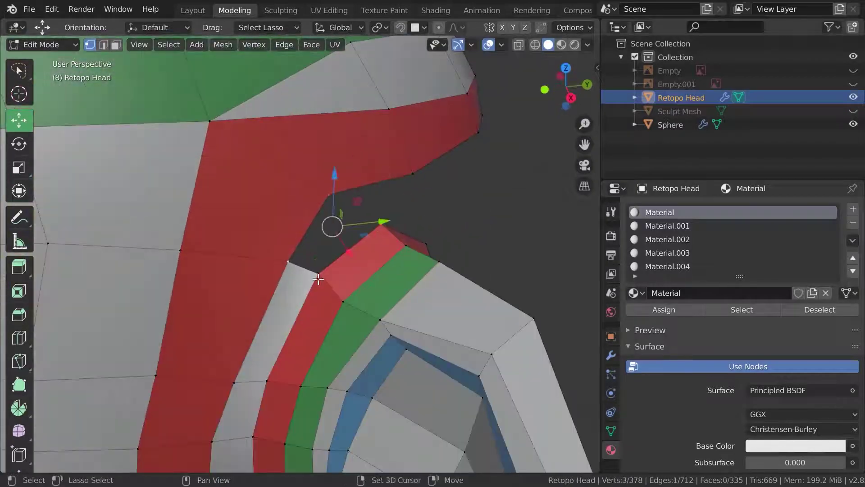
pyautogui.press('f')
pyautogui.moveTo(318, 279)
pyautogui.mouseDown(button='middle')
pyautogui.moveTo(344, 294)
pyautogui.moveTo(259, 318)
pyautogui.mouseUp(button='middle')
pyautogui.press('f')
pyautogui.scroll(-2, 360, 341)
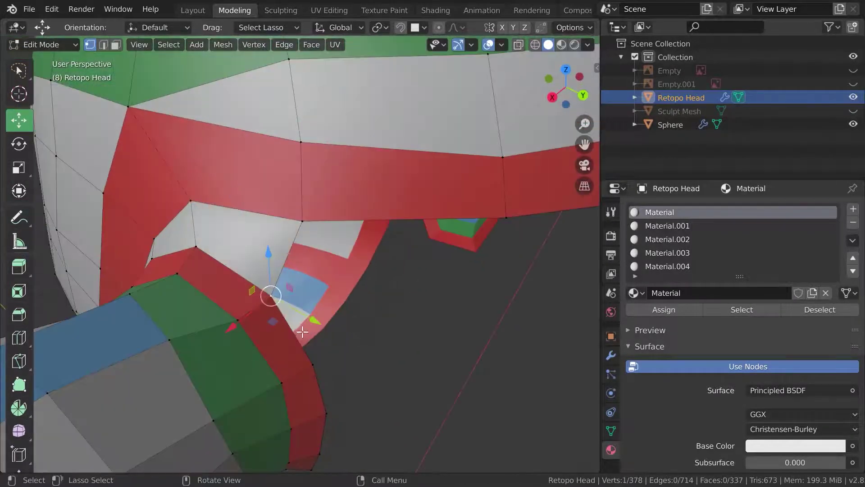
# Vertex-slide a single vertex into place along its edge
pyautogui.click(283, 307)
pyautogui.hotkey('shift', 'v')
pyautogui.moveTo(337, 276)
pyautogui.mouseDown(button='middle')
pyautogui.moveTo(389, 321)
pyautogui.moveTo(381, 385)
pyautogui.moveTo(309, 392)
pyautogui.moveTo(385, 340)
pyautogui.mouseUp(button='middle')
pyautogui.scroll(3, 353, 293)
pyautogui.scroll(-3, 352, 294)
pyautogui.moveTo(352, 293)
pyautogui.mouseDown(button='middle')
pyautogui.moveTo(419, 342)
pyautogui.moveTo(402, 320)
pyautogui.moveTo(432, 320)
pyautogui.mouseUp(button='middle')
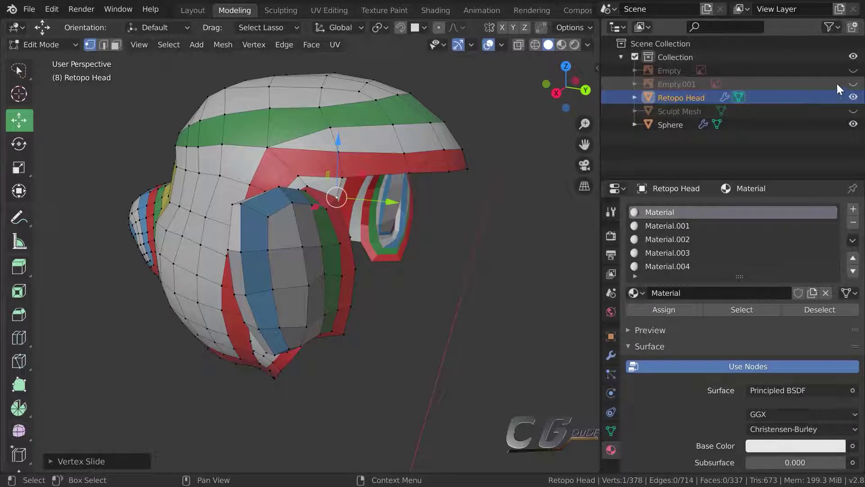
# Show the Empty and Empty.001 reference images and view the head in Right Orthographic
pyautogui.click(853, 84)
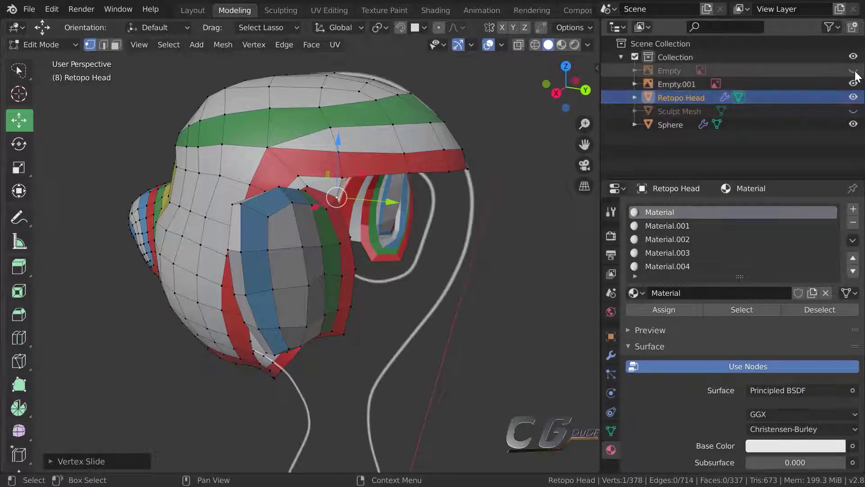
pyautogui.moveTo(342, 216); pyautogui.dragTo(377, 213, button='middle')
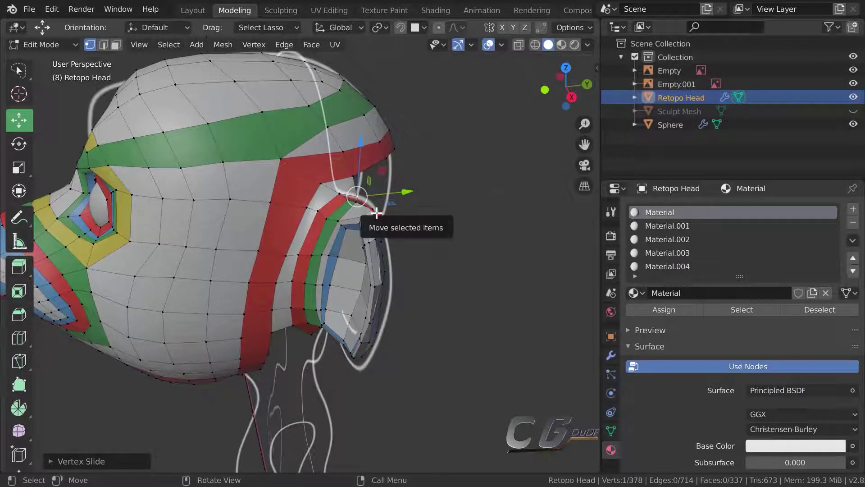
pyautogui.press('KP_3')
pyautogui.scroll(-2, 377, 251)
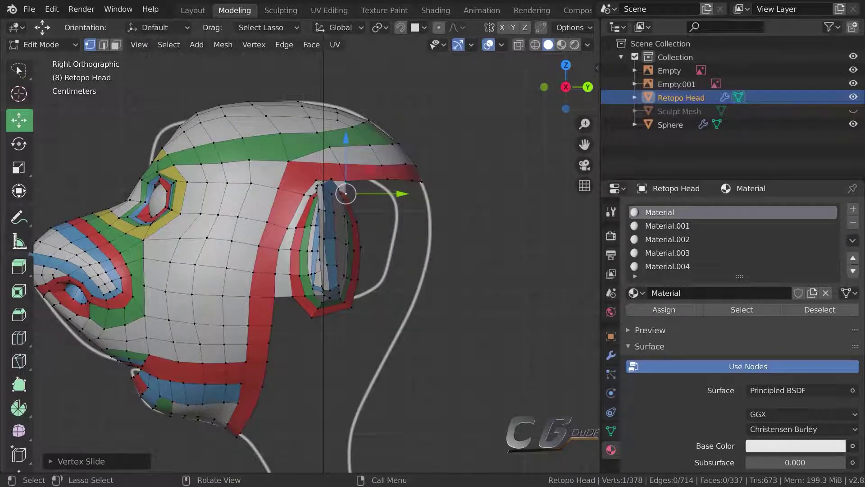
pyautogui.moveTo(387, 320); pyautogui.dragTo(393, 289, button='middle')
pyautogui.scroll(3, 392, 290)
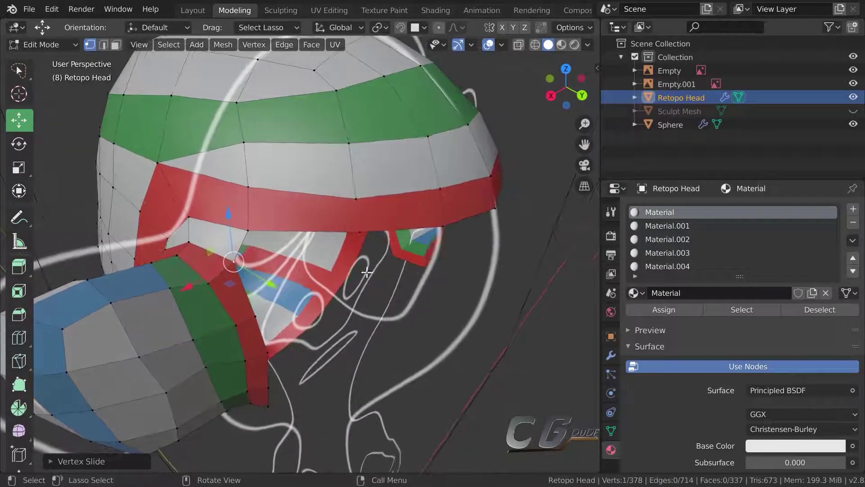
pyautogui.scroll(2, 454, 234)
pyautogui.moveTo(459, 224)
pyautogui.mouseDown(button='middle')
pyautogui.moveTo(465, 225)
pyautogui.moveTo(455, 226)
pyautogui.moveTo(448, 265)
pyautogui.moveTo(468, 311)
pyautogui.moveTo(473, 308)
pyautogui.moveTo(444, 251)
pyautogui.moveTo(441, 259)
pyautogui.mouseUp(button='middle')
pyautogui.scroll(-5, 467, 275)
pyautogui.press('KP_3')
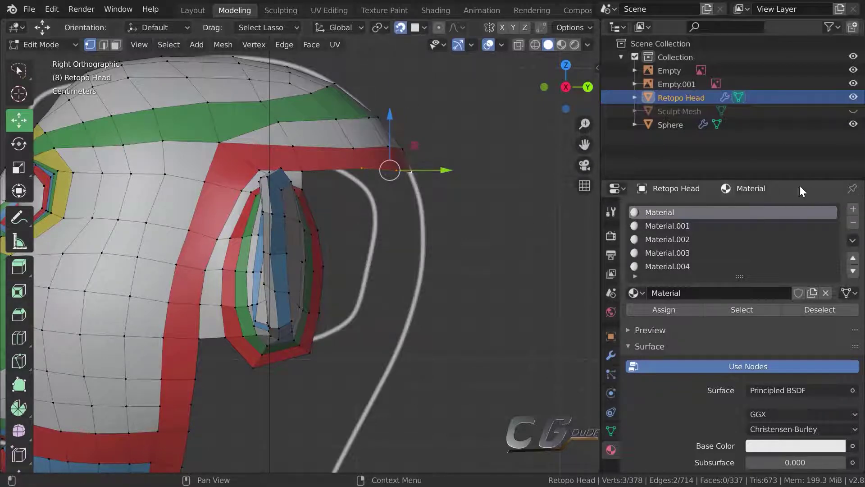
# Unhide Sculpt Mesh, set Retopo Head to display In Front, and widen the 3D viewport
pyautogui.click(853, 113)
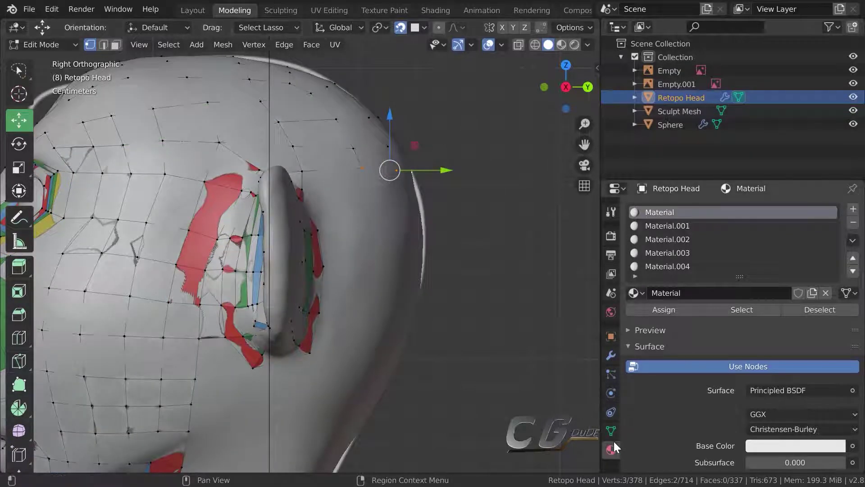
pyautogui.click(616, 336)
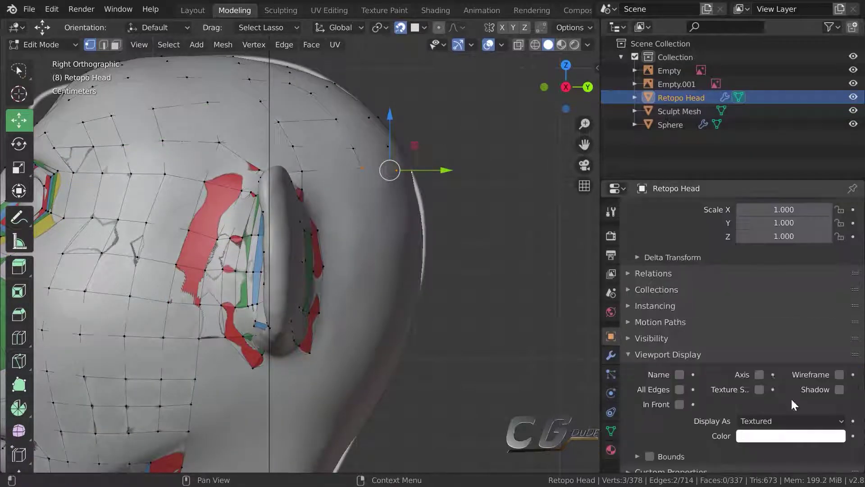
pyautogui.scroll(-1, 740, 405)
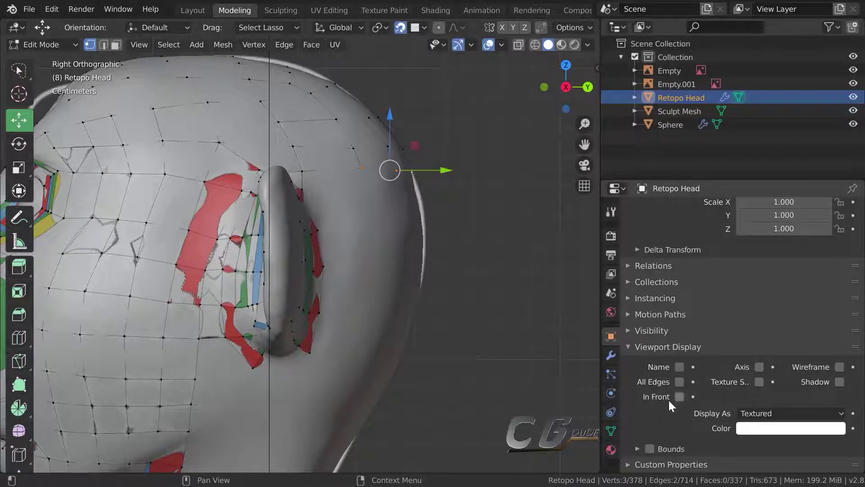
pyautogui.click(679, 396)
pyautogui.scroll(2, 521, 284)
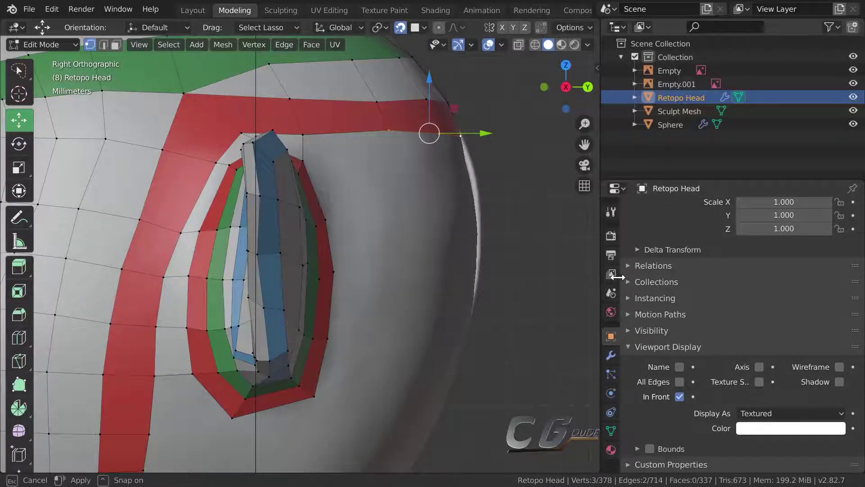
pyautogui.moveTo(599, 276); pyautogui.dragTo(743, 265)
pyautogui.scroll(-3, 555, 265)
pyautogui.scroll(-1, 556, 266)
# Extrude the edge behind the ear down in four rows to reach the jaw
pyautogui.scroll(-1, 558, 267)
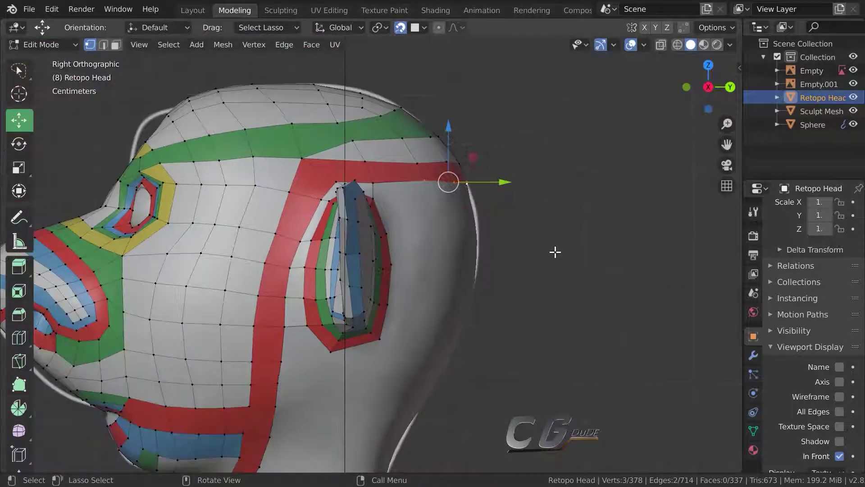
pyautogui.press('e')
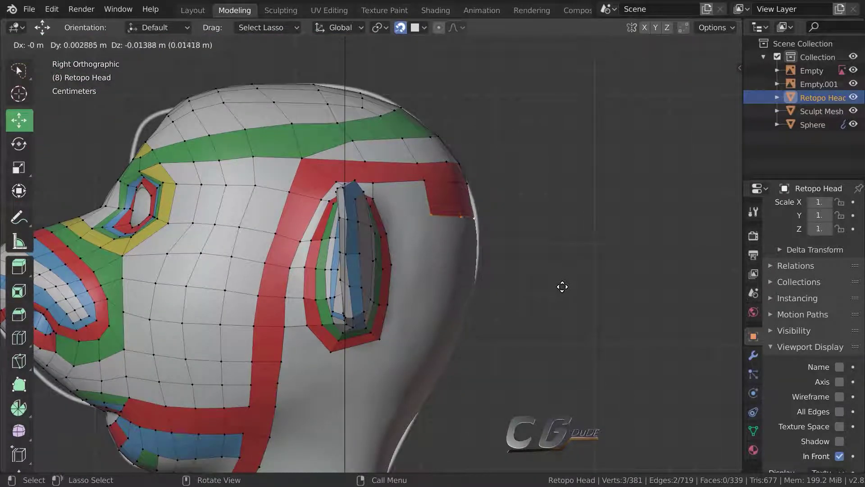
pyautogui.click(565, 287)
pyautogui.scroll(-2, 514, 294)
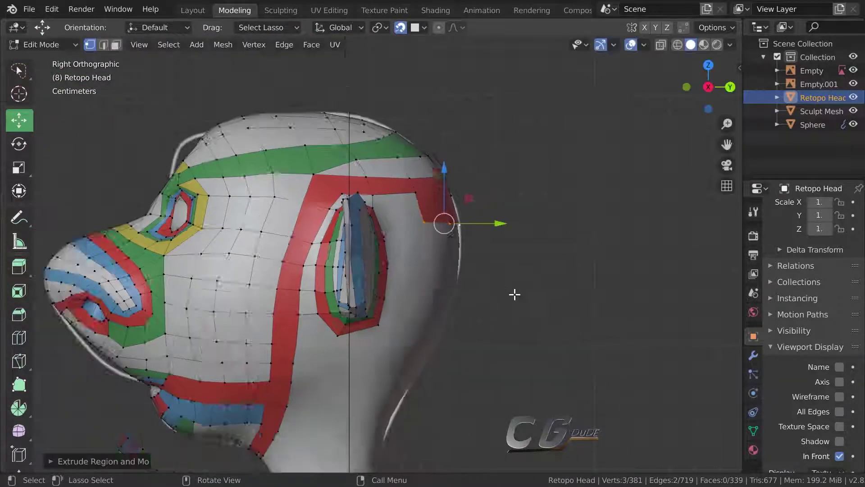
pyautogui.scroll(-1, 452, 299)
pyautogui.press('e')
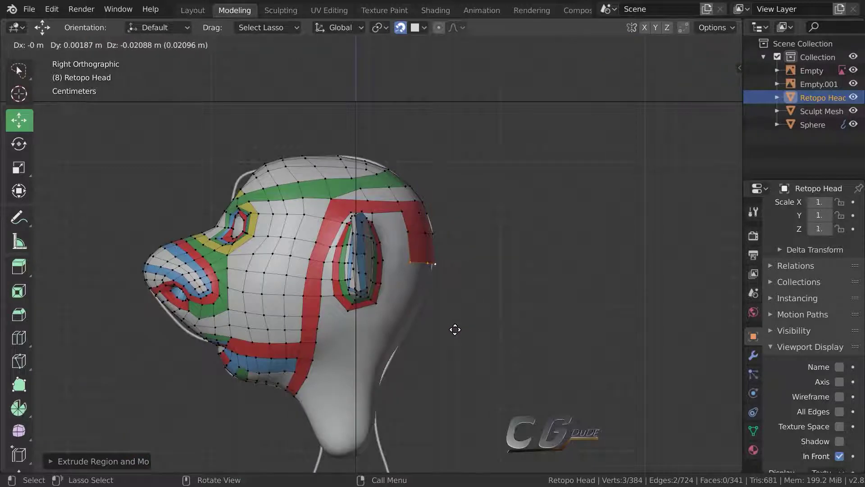
pyautogui.click(451, 332)
pyautogui.press('e')
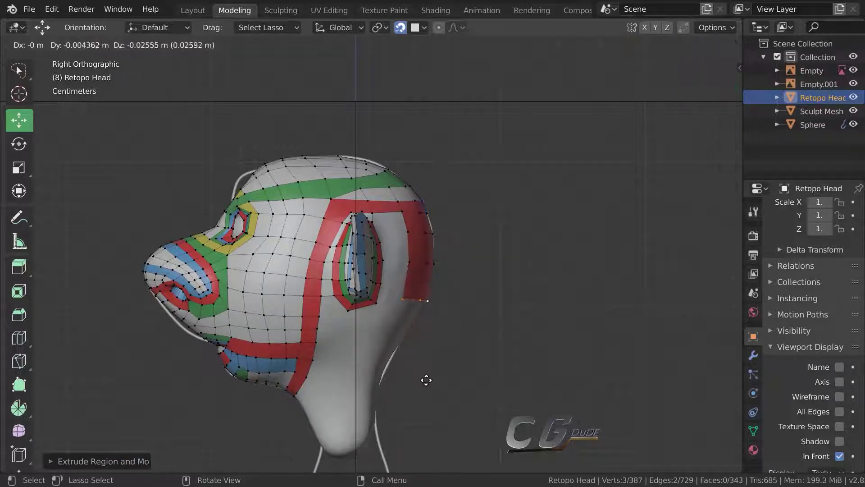
pyautogui.click(422, 381)
pyautogui.press('e')
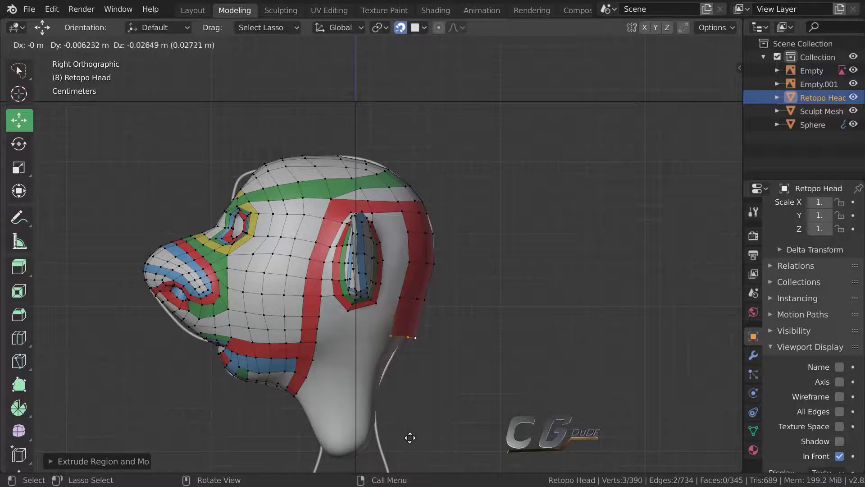
pyautogui.click(404, 436)
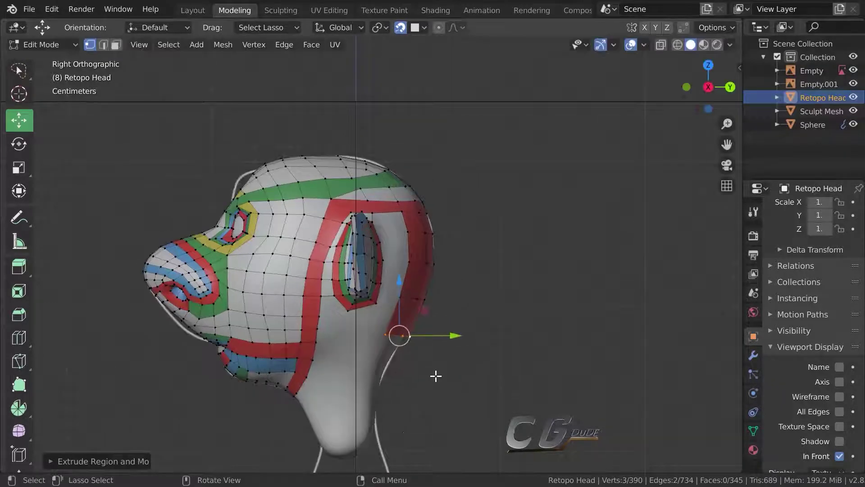
# Extend the strip toward the neck with two more rows, scaling the end edge to about 0.853
pyautogui.keyDown('shift'); pyautogui.moveTo(435, 375); pyautogui.dragTo(442, 220, button='middle'); pyautogui.keyUp('shift')
pyautogui.scroll(2, 451, 276)
pyautogui.keyDown('shift'); pyautogui.moveTo(451, 275); pyautogui.dragTo(448, 286, button='middle'); pyautogui.keyUp('shift')
pyautogui.press('e')
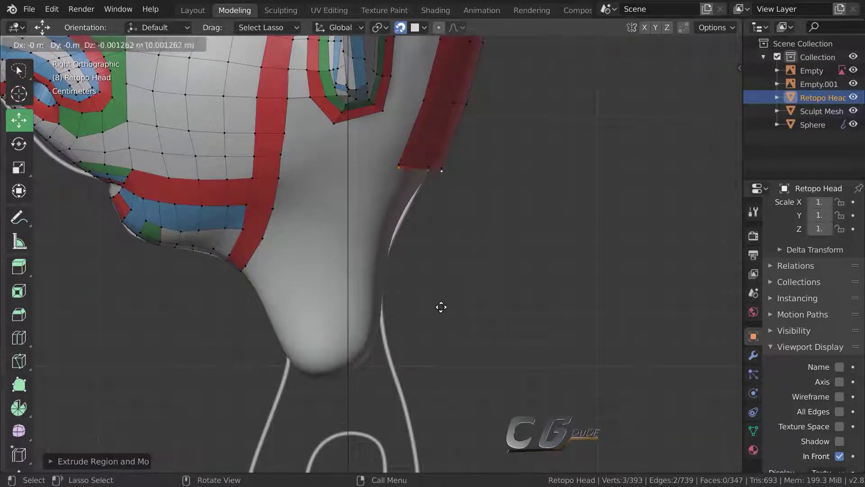
pyautogui.click(414, 328)
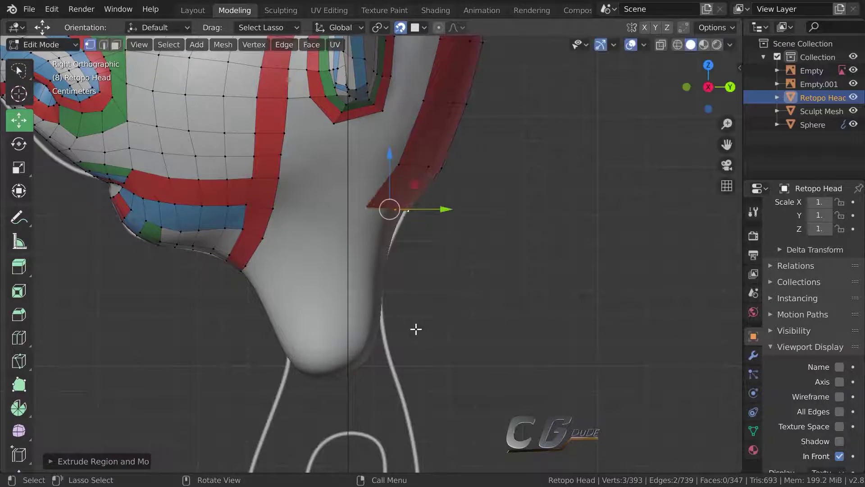
pyautogui.press('s')
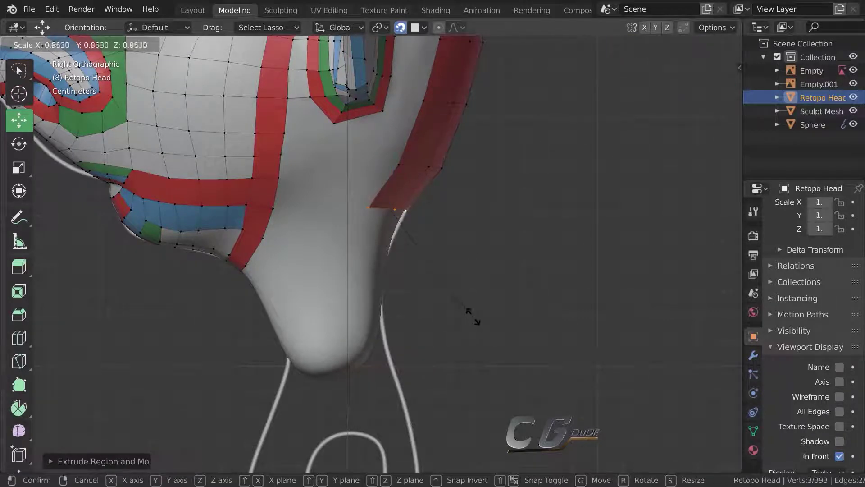
pyautogui.click(472, 316)
pyautogui.press('e')
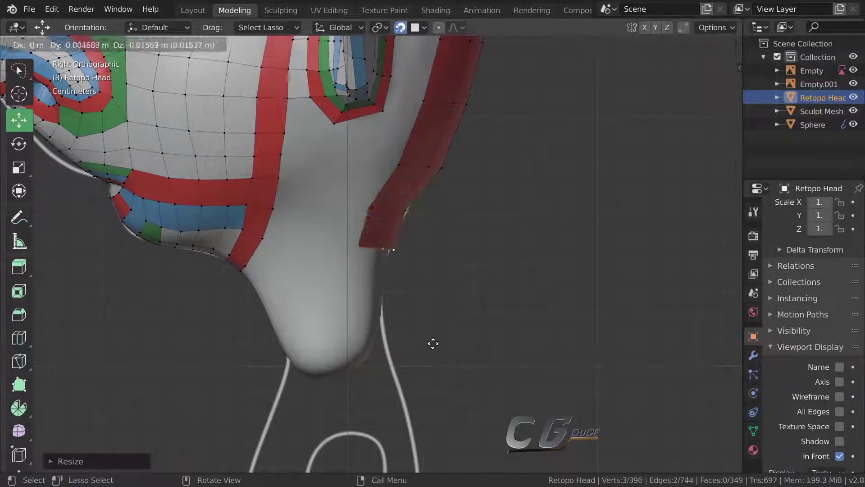
pyautogui.click(432, 345)
pyautogui.scroll(-3, 466, 313)
pyautogui.moveTo(465, 312)
pyautogui.mouseDown(button='middle')
pyautogui.moveTo(353, 311)
pyautogui.moveTo(401, 332)
pyautogui.moveTo(477, 141)
pyautogui.moveTo(415, 303)
pyautogui.mouseUp(button='middle')
# Widen the outliner area and toggle off visibility of the Empty and Empty.001 reference curves
pyautogui.scroll(3, 410, 280)
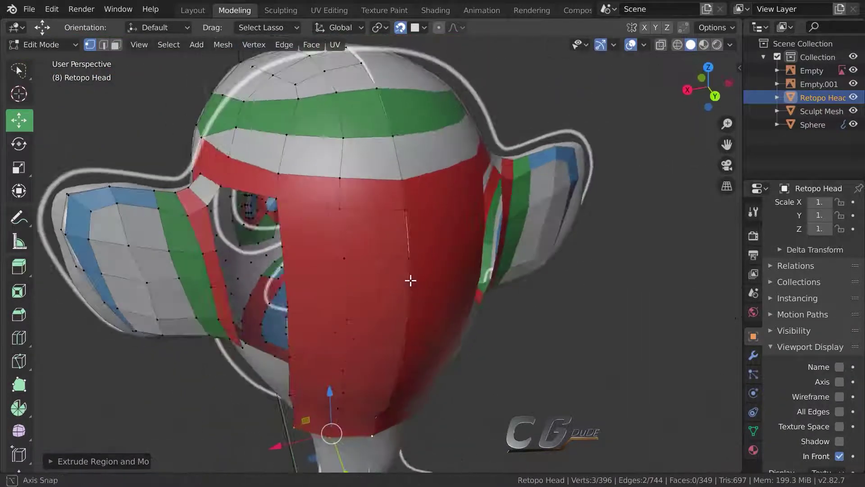
pyautogui.scroll(2, 413, 251)
pyautogui.scroll(-3, 413, 251)
pyautogui.moveTo(413, 251)
pyautogui.mouseDown(button='middle')
pyautogui.moveTo(474, 264)
pyautogui.moveTo(464, 265)
pyautogui.mouseUp(button='middle')
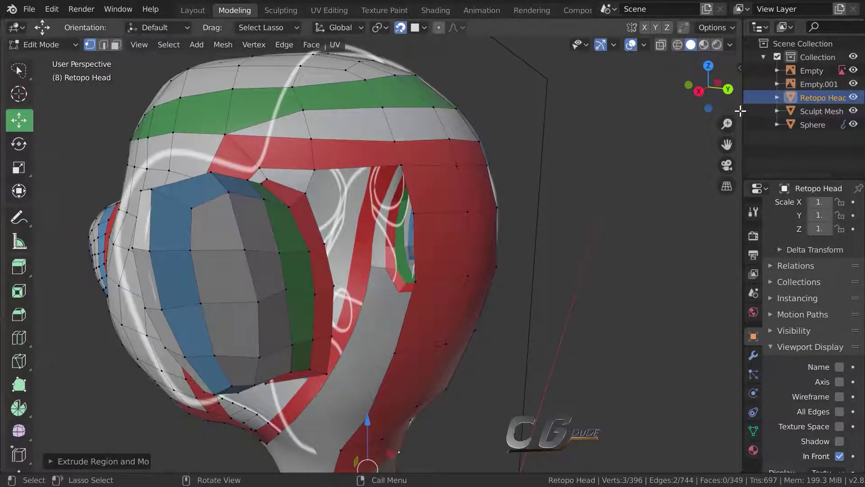
pyautogui.moveTo(740, 111); pyautogui.dragTo(651, 111)
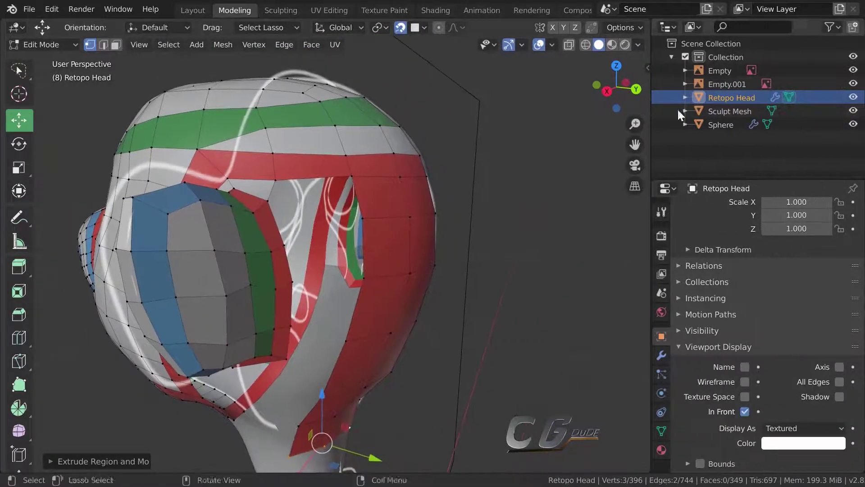
pyautogui.moveTo(853, 70); pyautogui.dragTo(854, 83)
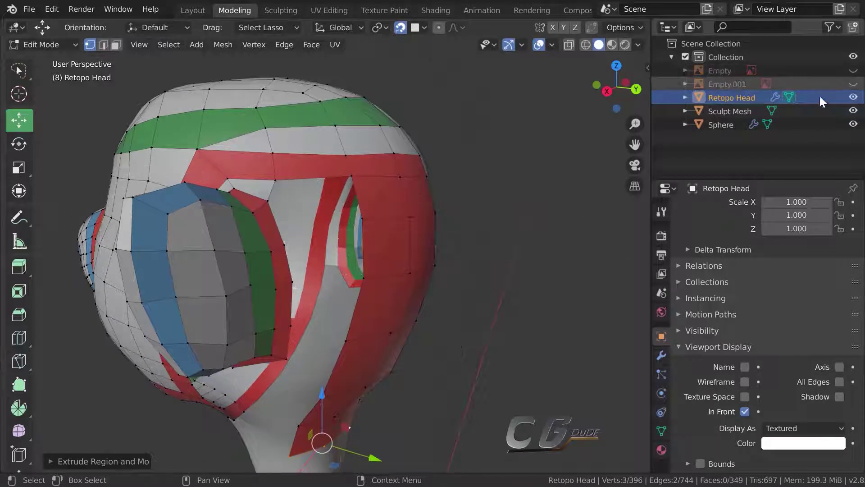
pyautogui.moveTo(463, 222)
pyautogui.mouseDown(button='middle')
pyautogui.moveTo(464, 231)
pyautogui.moveTo(427, 239)
pyautogui.moveTo(446, 212)
pyautogui.mouseUp(button='middle')
pyautogui.scroll(3, 429, 208)
pyautogui.moveTo(400, 144)
pyautogui.mouseDown(button='middle')
pyautogui.moveTo(406, 176)
pyautogui.moveTo(345, 219)
pyautogui.moveTo(367, 193)
pyautogui.moveTo(343, 207)
pyautogui.moveTo(349, 199)
pyautogui.moveTo(389, 193)
pyautogui.moveTo(278, 190)
pyautogui.mouseUp(button='middle')
pyautogui.scroll(-3, 389, 194)
pyautogui.scroll(3, 279, 190)
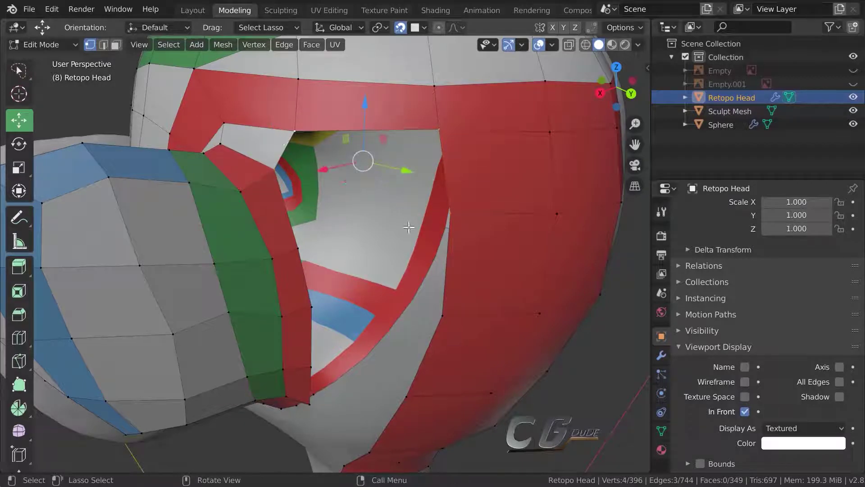
# Fill two quad faces across the border vertices beside the mouth opening
pyautogui.press('f')
pyautogui.moveTo(427, 231)
pyautogui.mouseDown(button='middle')
pyautogui.moveTo(429, 218)
pyautogui.moveTo(396, 222)
pyautogui.moveTo(398, 235)
pyautogui.moveTo(340, 253)
pyautogui.moveTo(361, 247)
pyautogui.moveTo(344, 226)
pyautogui.moveTo(361, 248)
pyautogui.moveTo(353, 235)
pyautogui.moveTo(328, 236)
pyautogui.mouseUp(button='middle')
pyautogui.scroll(-4, 396, 222)
pyautogui.scroll(2, 398, 235)
pyautogui.scroll(2, 328, 237)
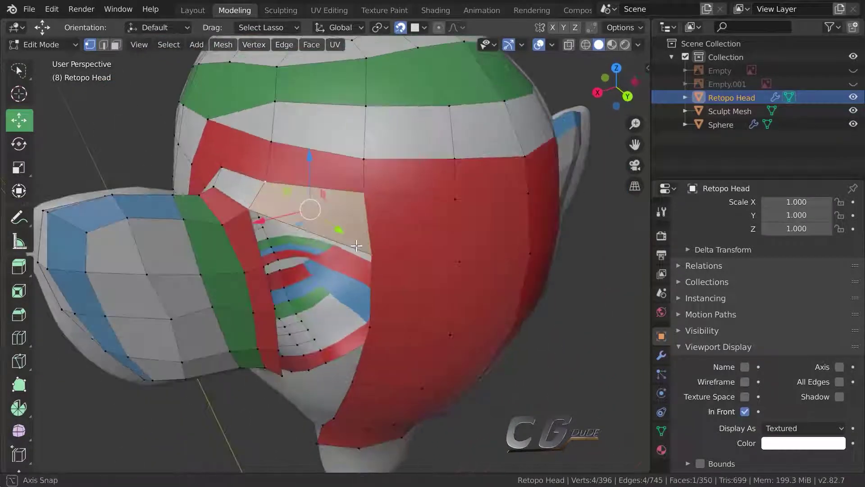
pyautogui.scroll(2, 325, 239)
pyautogui.click(247, 264)
pyautogui.moveTo(248, 264); pyautogui.dragTo(249, 250, button='middle')
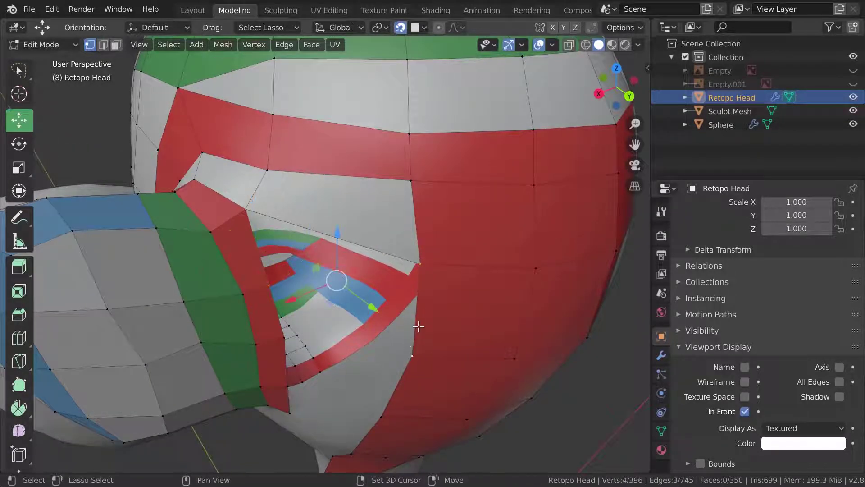
pyautogui.moveTo(419, 326)
pyautogui.mouseDown(button='middle')
pyautogui.moveTo(419, 298)
pyautogui.moveTo(394, 272)
pyautogui.mouseUp(button='middle')
pyautogui.press('f')
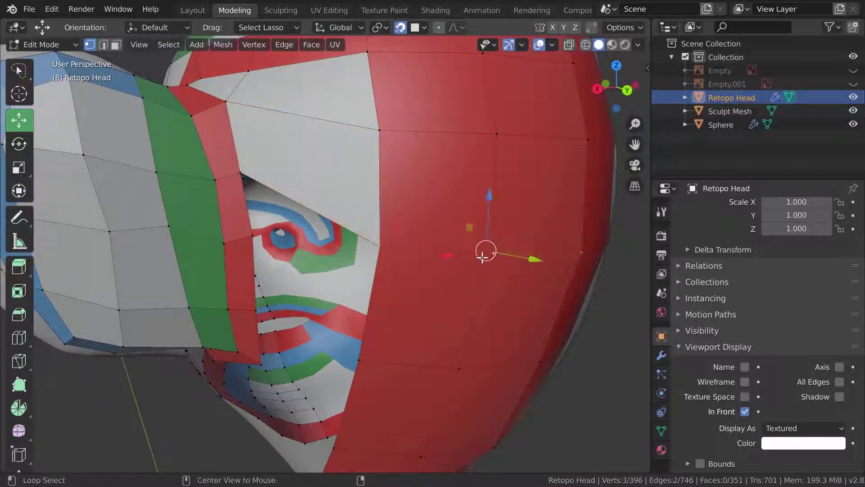
# Edge-slide the selected edge to even the spacing and begin a loop cut across the red band
pyautogui.press('g')
pyautogui.press('g')
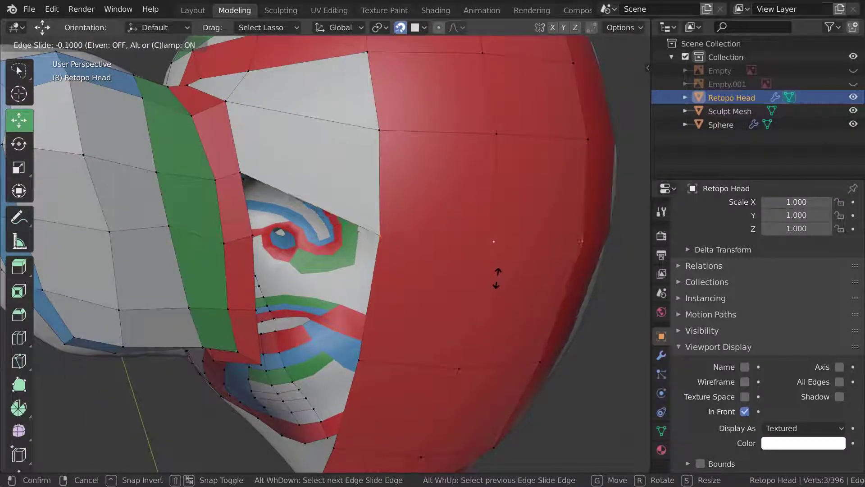
pyautogui.click(501, 263)
pyautogui.moveTo(473, 274)
pyautogui.mouseDown(button='middle')
pyautogui.moveTo(525, 284)
pyautogui.moveTo(491, 282)
pyautogui.moveTo(475, 266)
pyautogui.moveTo(343, 272)
pyautogui.mouseUp(button='middle')
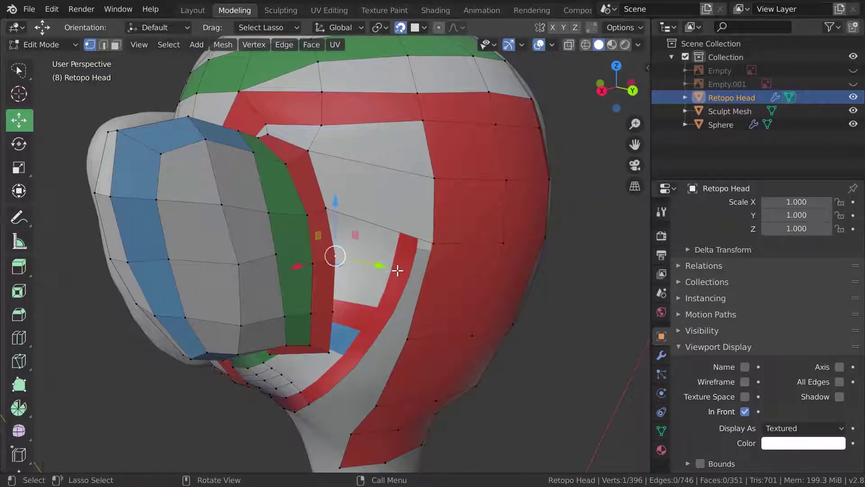
pyautogui.moveTo(397, 270); pyautogui.dragTo(392, 278, button='middle')
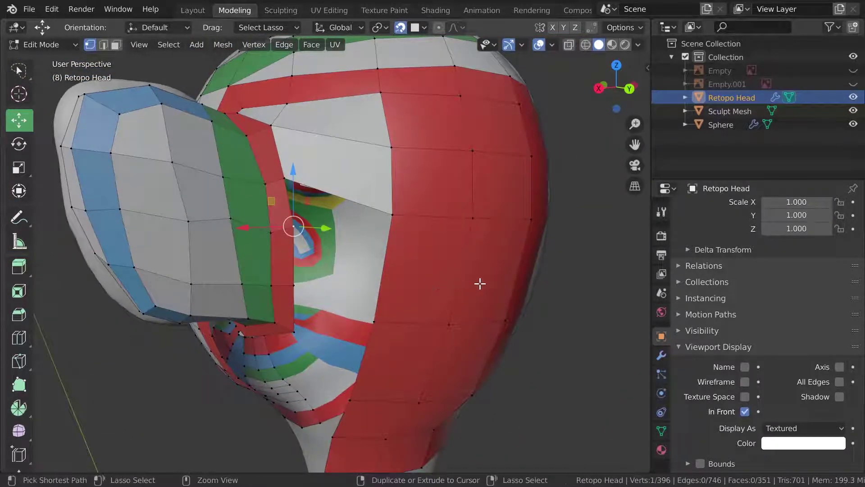
pyautogui.hotkey('ctrl', 'r')
# Place a centred loop cut across the cheek strip and reposition a vertex
pyautogui.click(524, 268)
pyautogui.rightClick(524, 268)
pyautogui.scroll(2, 384, 277)
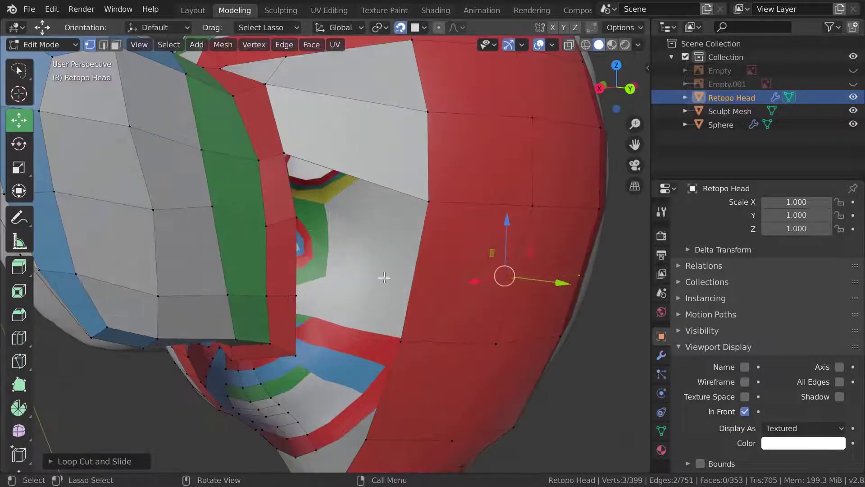
pyautogui.press('g')
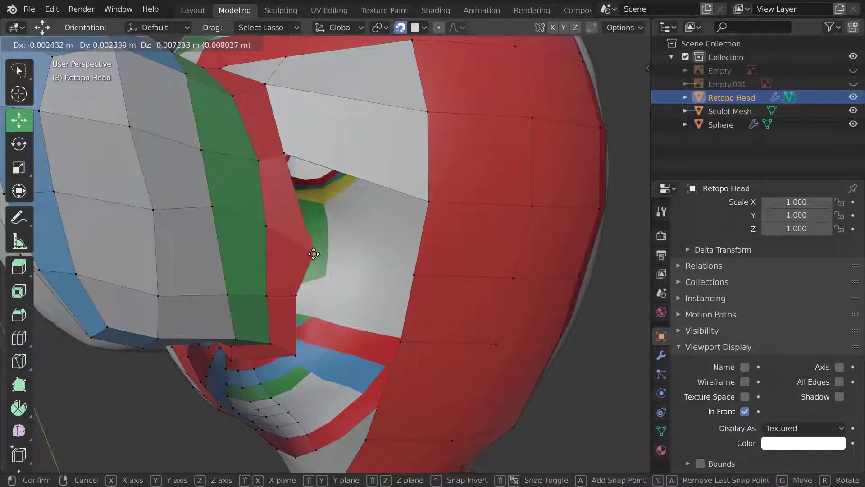
pyautogui.click(301, 235)
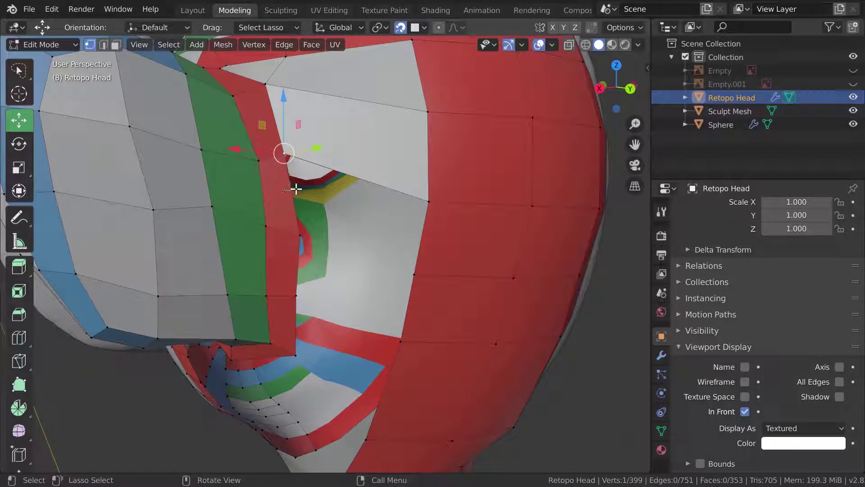
pyautogui.press('g')
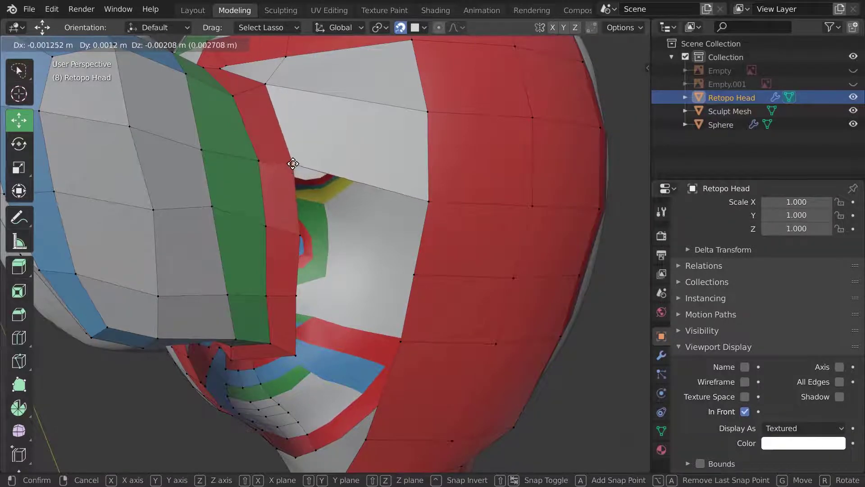
pyautogui.click(292, 163)
pyautogui.hotkey('ctrl', 'z')
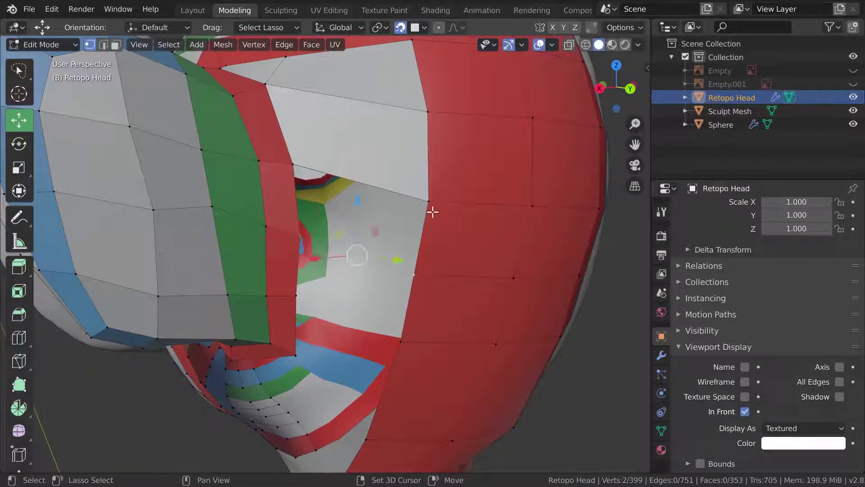
# Fill two faces in the cheek-to-jaw opening, add a second loop cut, and fill the remaining gap
pyautogui.press('f')
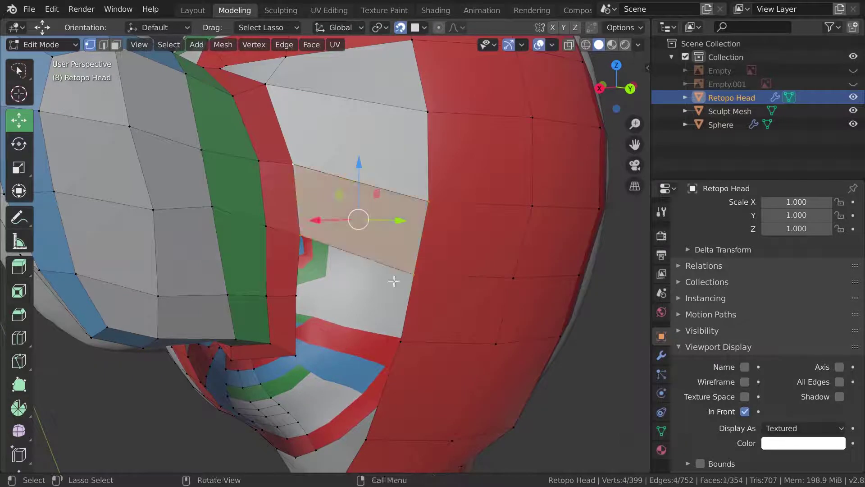
pyautogui.moveTo(358, 257); pyautogui.dragTo(413, 273, button='middle')
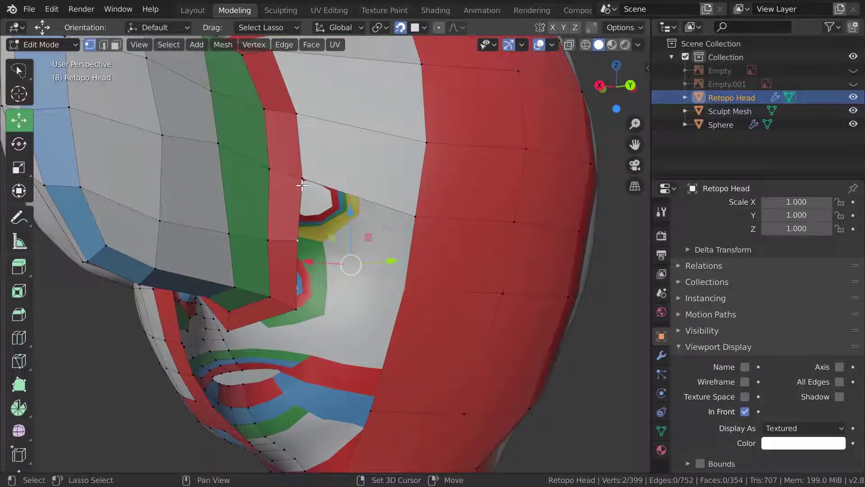
pyautogui.press('f')
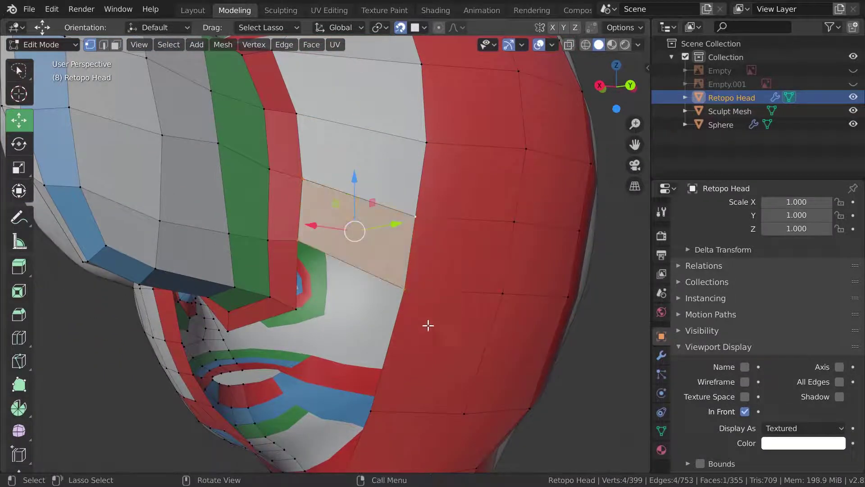
pyautogui.moveTo(427, 324); pyautogui.dragTo(433, 301, button='middle')
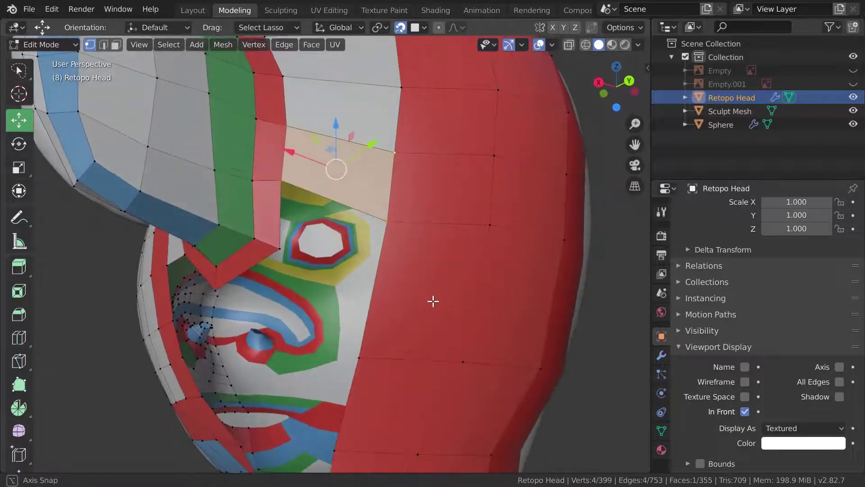
pyautogui.hotkey('ctrl', 'r')
pyautogui.click(491, 311)
pyautogui.moveTo(490, 311); pyautogui.dragTo(281, 309, button='middle')
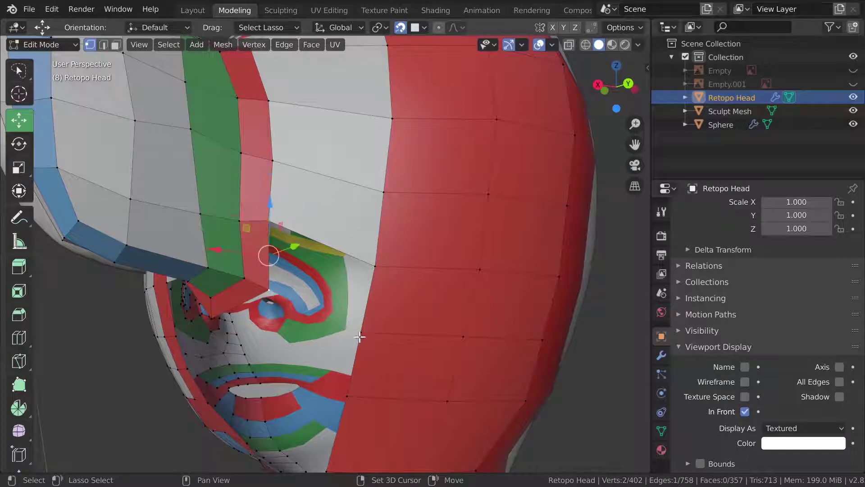
pyautogui.press('f')
pyautogui.moveTo(390, 289)
pyautogui.mouseDown(button='middle')
pyautogui.moveTo(387, 336)
pyautogui.moveTo(399, 284)
pyautogui.moveTo(393, 340)
pyautogui.moveTo(465, 362)
pyautogui.moveTo(440, 367)
pyautogui.moveTo(407, 344)
pyautogui.moveTo(414, 369)
pyautogui.moveTo(388, 253)
pyautogui.moveTo(436, 300)
pyautogui.moveTo(423, 244)
pyautogui.moveTo(457, 233)
pyautogui.moveTo(372, 225)
pyautogui.moveTo(329, 245)
pyautogui.moveTo(353, 254)
pyautogui.moveTo(367, 216)
pyautogui.moveTo(314, 211)
pyautogui.moveTo(325, 257)
pyautogui.moveTo(339, 266)
pyautogui.mouseUp(button='middle')
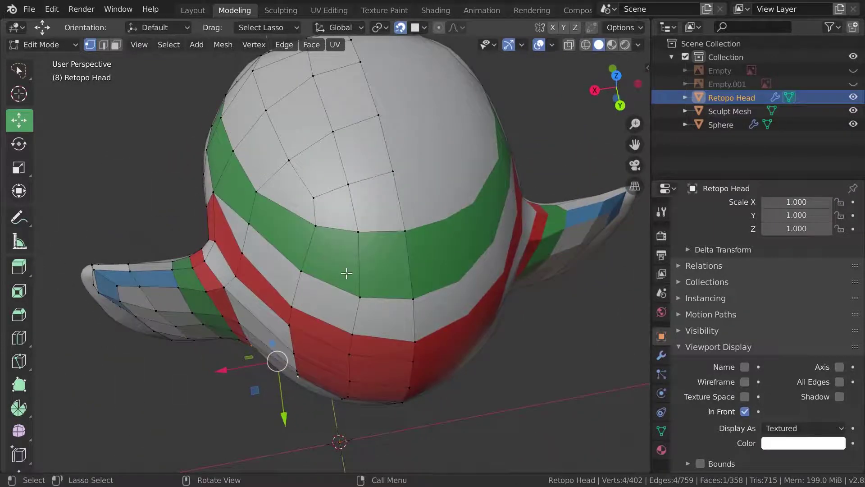
# Vertex-slide four cheek vertices near the ear so they hug the sculpt
pyautogui.scroll(-3, 346, 273)
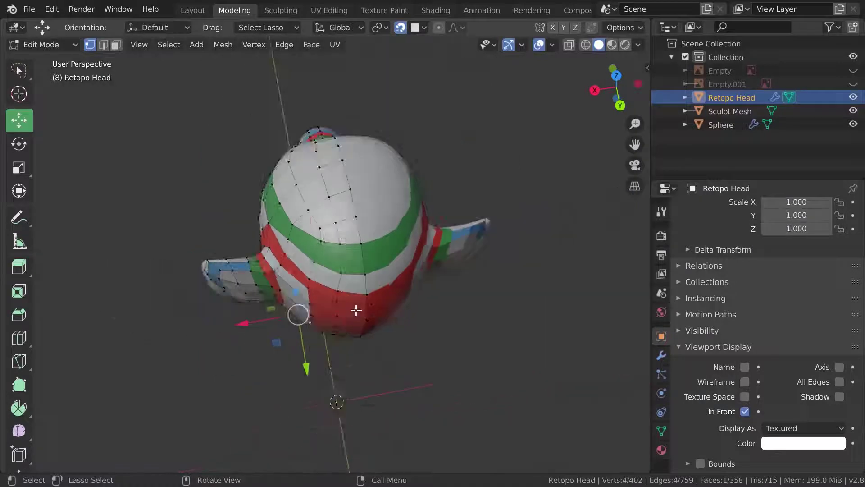
pyautogui.moveTo(357, 309)
pyautogui.mouseDown(button='middle')
pyautogui.moveTo(380, 226)
pyautogui.moveTo(361, 283)
pyautogui.moveTo(331, 277)
pyautogui.mouseUp(button='middle')
pyautogui.scroll(2, 361, 284)
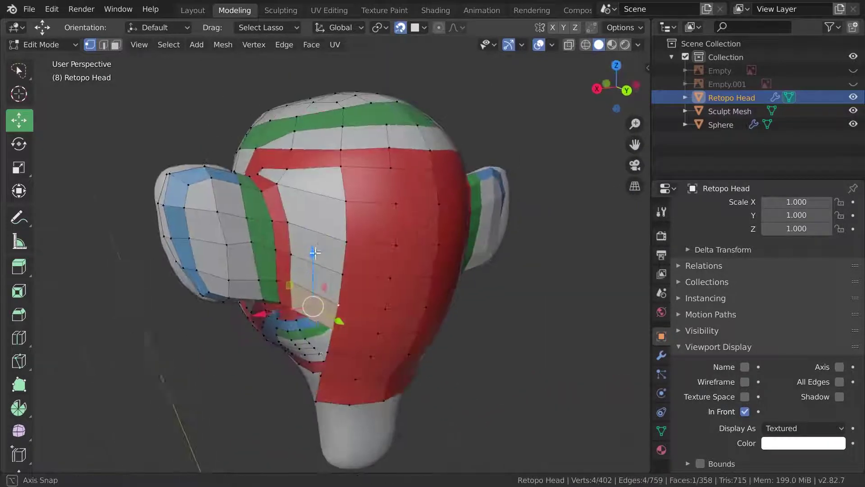
pyautogui.scroll(3, 316, 265)
pyautogui.click(276, 266)
pyautogui.moveTo(275, 266); pyautogui.dragTo(322, 277, button='middle')
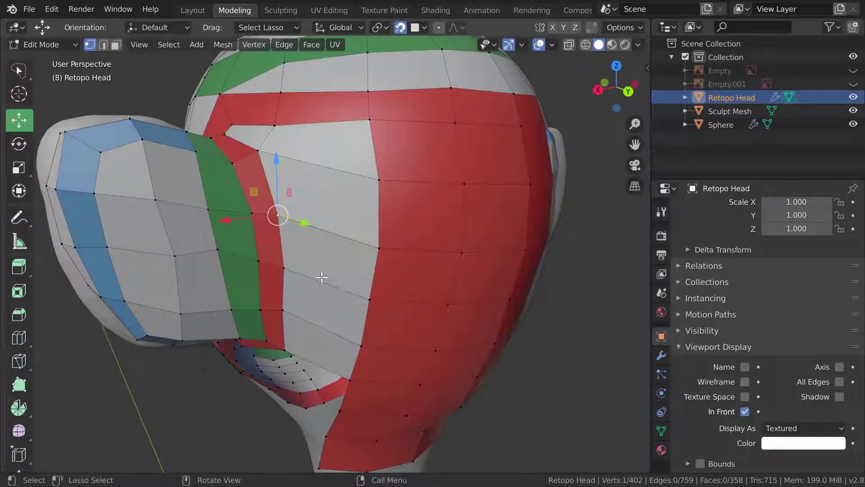
pyautogui.hotkey('shift', 'v')
pyautogui.click(338, 275)
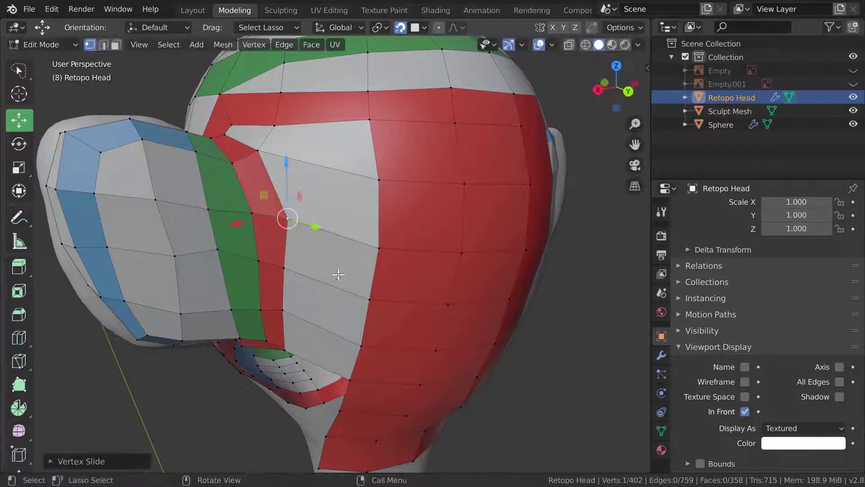
pyautogui.hotkey('shift', 'v')
pyautogui.click(325, 280)
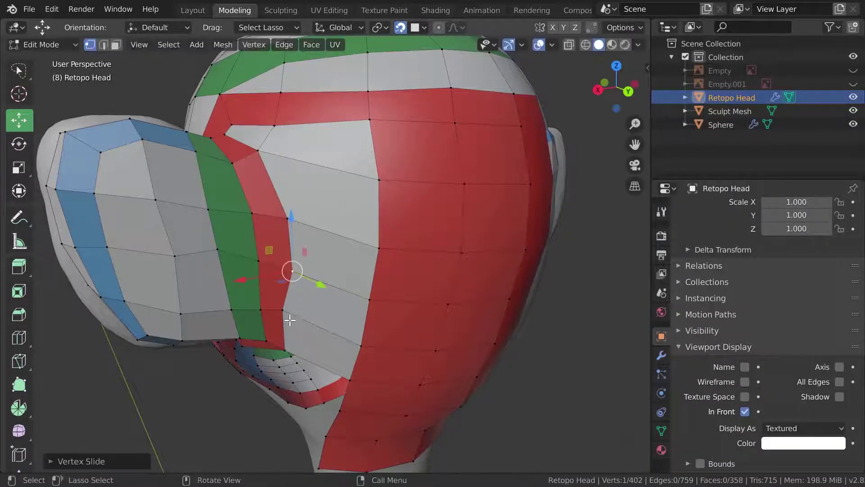
pyautogui.click(285, 311)
pyautogui.hotkey('shift', 'v')
pyautogui.click(324, 309)
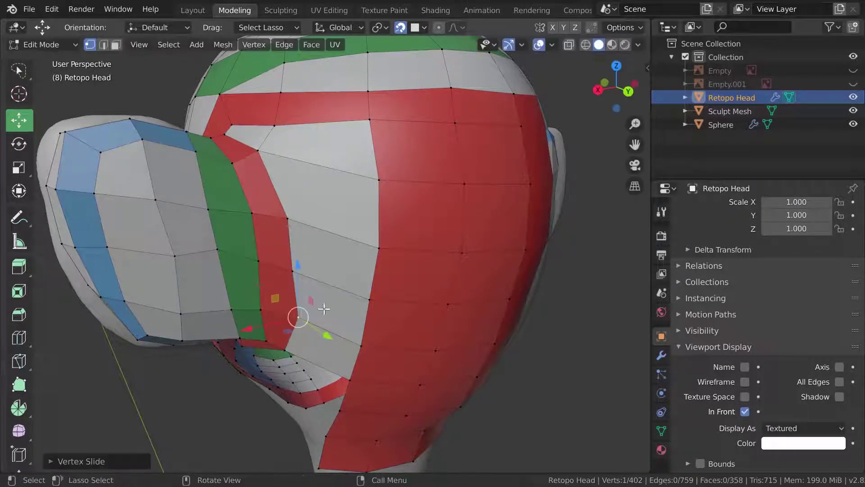
pyautogui.click(290, 222)
pyautogui.hotkey('shift', 'v')
pyautogui.click(302, 228)
pyautogui.moveTo(293, 218); pyautogui.dragTo(289, 209, button='middle')
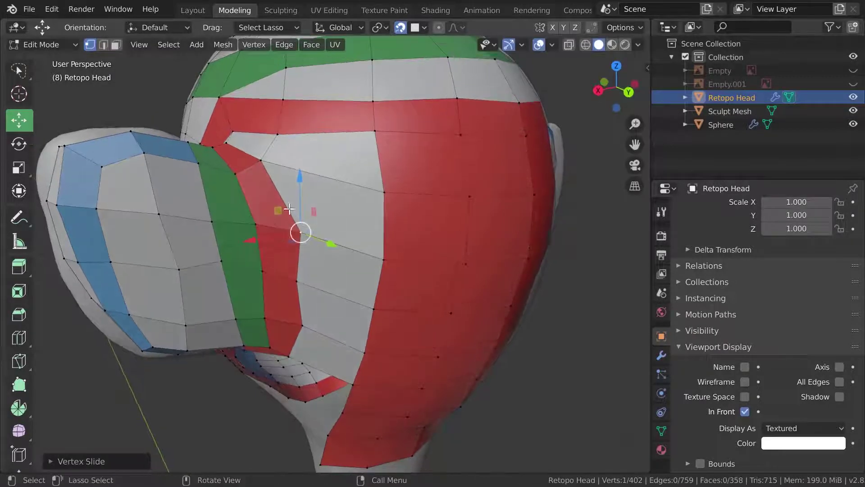
# Move several vertices around the ear and the jaw beneath it closer to the sculpt
pyautogui.press('g')
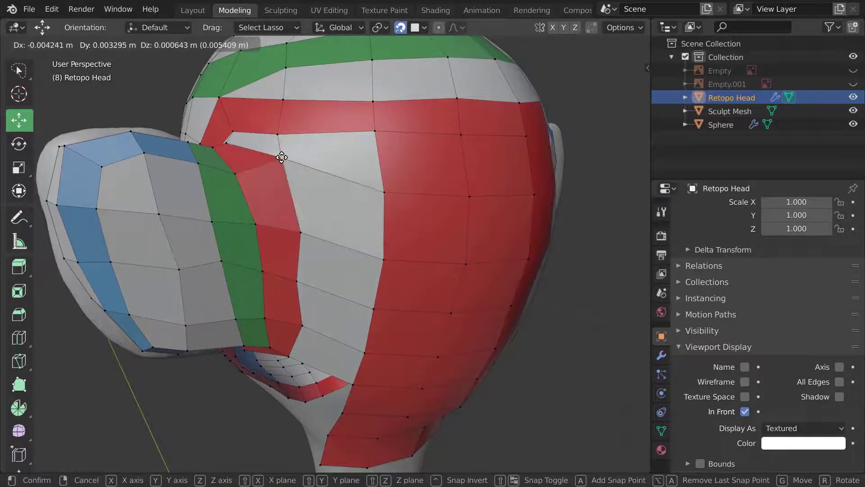
pyautogui.click(282, 157)
pyautogui.moveTo(282, 157)
pyautogui.mouseDown(button='middle')
pyautogui.moveTo(309, 161)
pyautogui.moveTo(315, 185)
pyautogui.moveTo(303, 194)
pyautogui.mouseUp(button='middle')
pyautogui.press('g')
pyautogui.click(296, 146)
pyautogui.press('g')
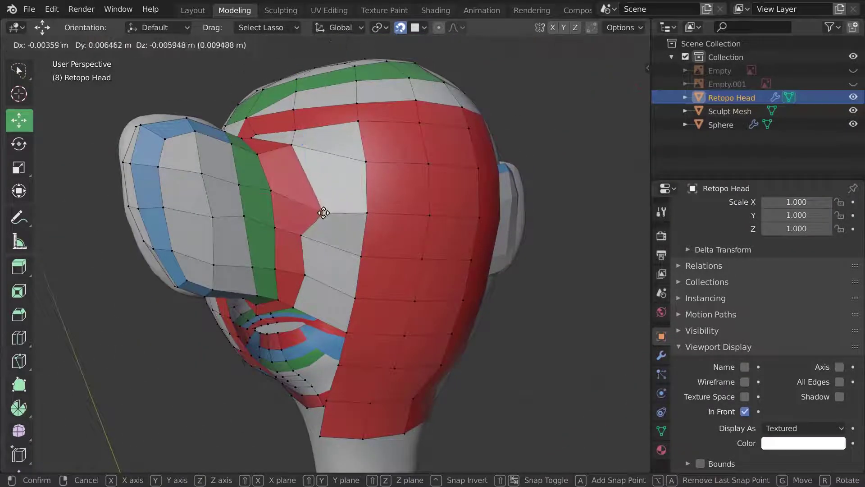
pyautogui.click(311, 198)
pyautogui.press('g')
pyautogui.press('g')
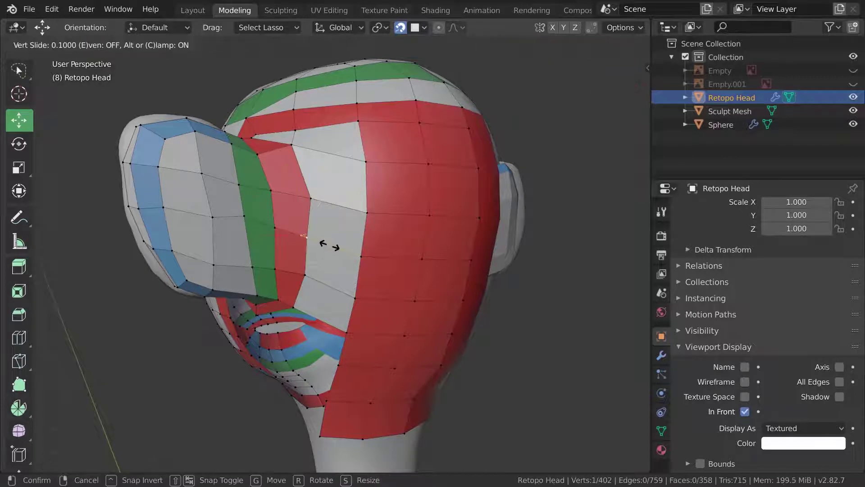
pyautogui.click(332, 245)
pyautogui.moveTo(332, 245)
pyautogui.mouseDown(button='middle')
pyautogui.moveTo(309, 226)
pyautogui.moveTo(309, 205)
pyautogui.mouseUp(button='middle')
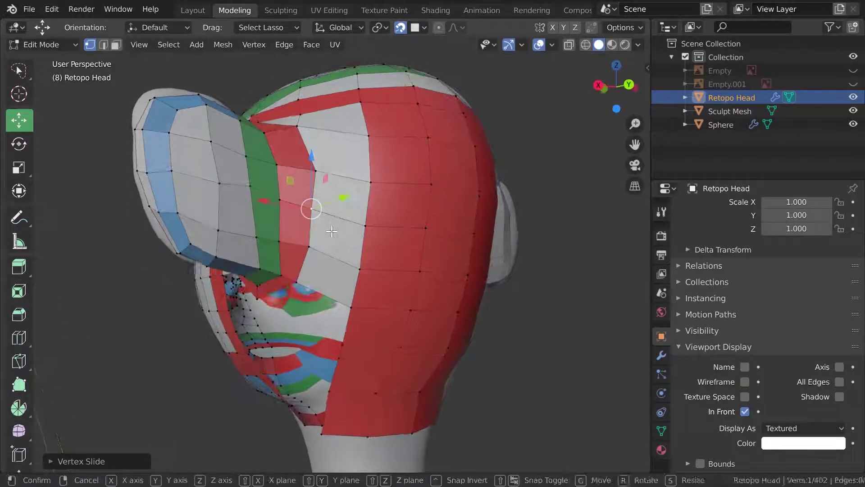
pyautogui.press('g')
pyautogui.click(321, 213)
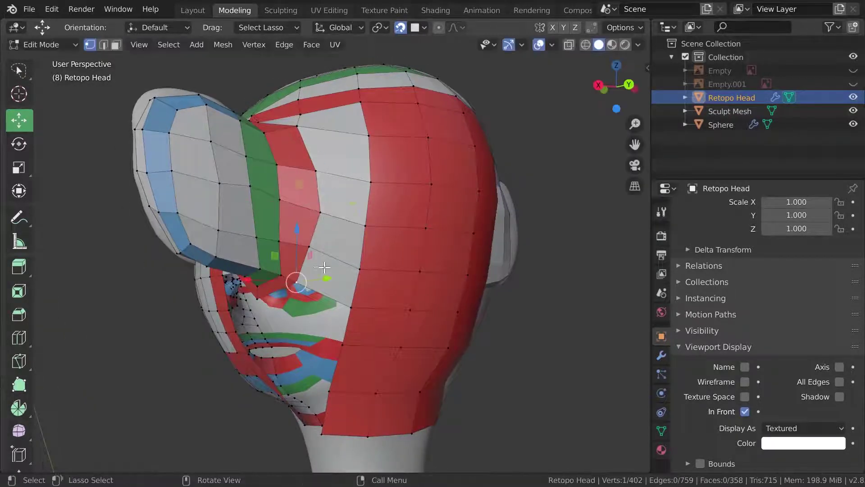
pyautogui.press('g')
pyautogui.click(310, 296)
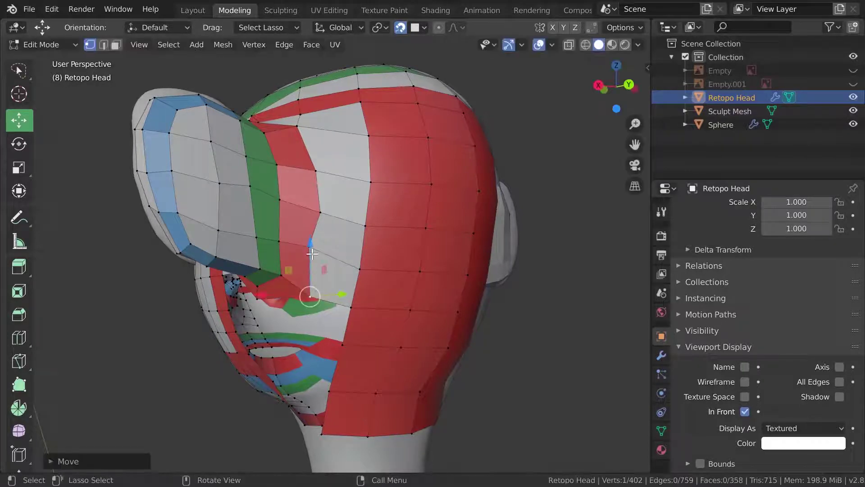
pyautogui.press('g')
pyautogui.click(321, 248)
# From a side view, adjust the vertices at the ear-cheek junction, nudging the last one into place
pyautogui.scroll(-4, 321, 248)
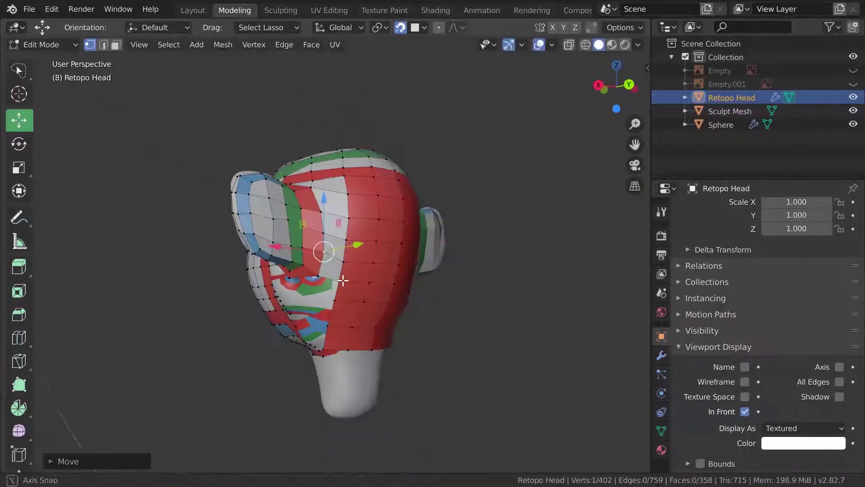
pyautogui.moveTo(322, 248)
pyautogui.mouseDown(button='middle')
pyautogui.moveTo(428, 250)
pyautogui.moveTo(396, 305)
pyautogui.moveTo(397, 238)
pyautogui.mouseUp(button='middle')
pyautogui.scroll(3, 398, 287)
pyautogui.scroll(2, 396, 238)
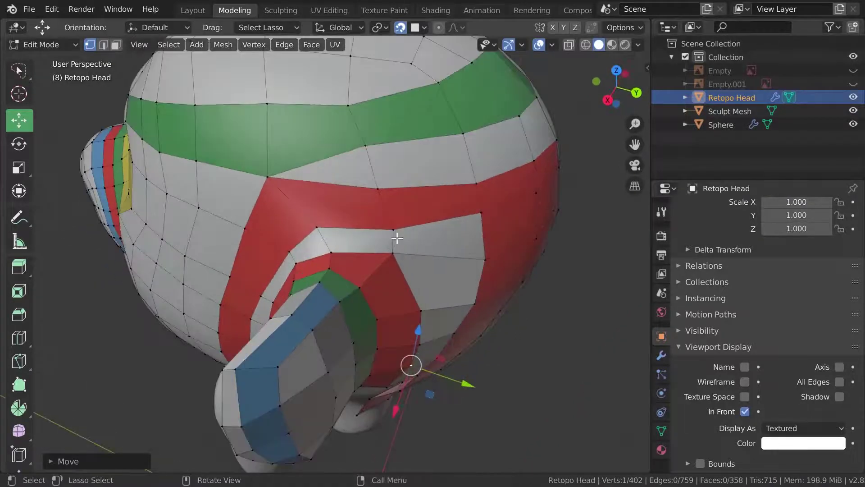
pyautogui.press('g')
pyautogui.press('g')
pyautogui.click(410, 245)
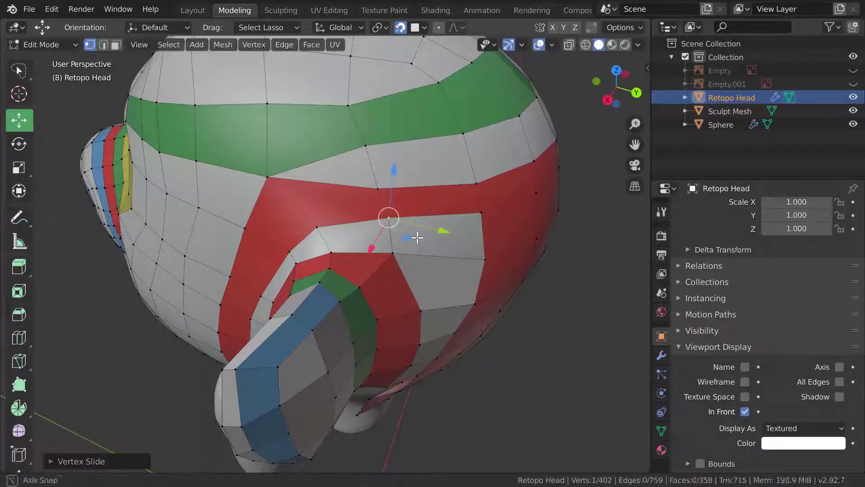
pyautogui.moveTo(379, 193)
pyautogui.mouseDown(button='middle')
pyautogui.moveTo(400, 197)
pyautogui.moveTo(449, 239)
pyautogui.moveTo(374, 236)
pyautogui.mouseUp(button='middle')
pyautogui.press('g')
pyautogui.click(387, 186)
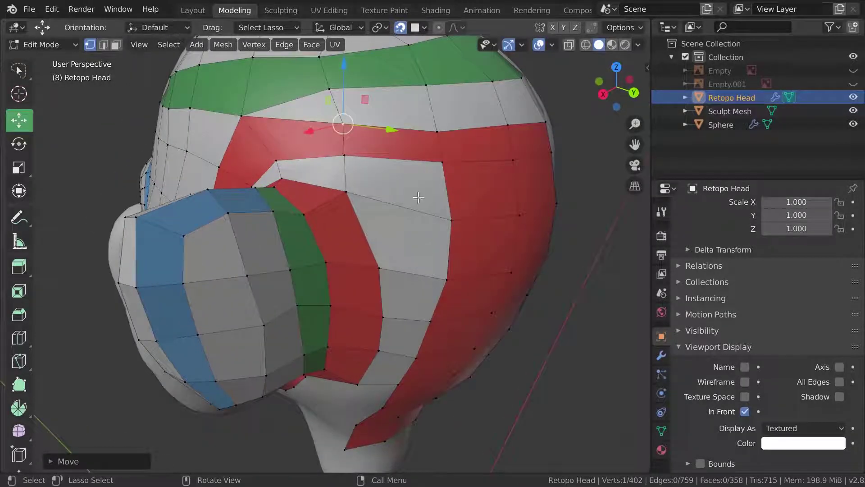
pyautogui.press('g')
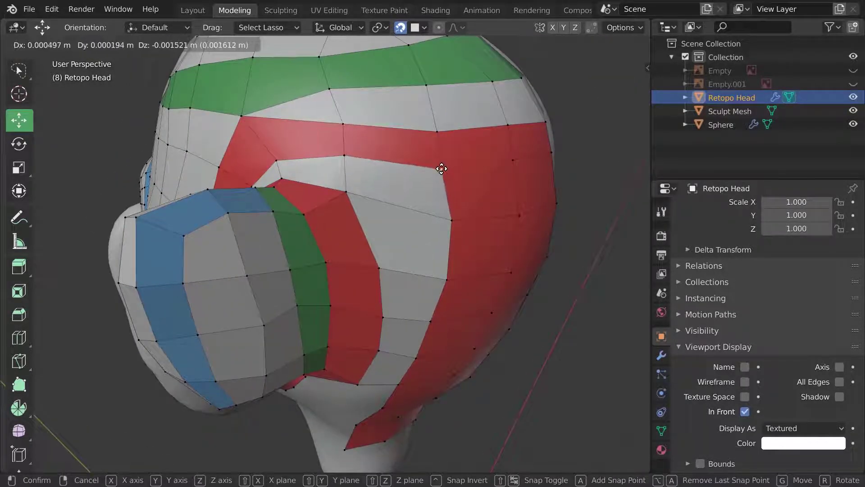
pyautogui.click(441, 169)
pyautogui.moveTo(420, 213)
pyautogui.mouseDown(button='middle')
pyautogui.moveTo(358, 230)
pyautogui.moveTo(446, 246)
pyautogui.moveTo(440, 261)
pyautogui.moveTo(421, 235)
pyautogui.moveTo(396, 252)
pyautogui.moveTo(421, 277)
pyautogui.moveTo(365, 285)
pyautogui.moveTo(360, 266)
pyautogui.moveTo(429, 309)
pyautogui.moveTo(405, 338)
pyautogui.moveTo(394, 251)
pyautogui.moveTo(405, 244)
pyautogui.mouseUp(button='middle')
pyautogui.press('g')
pyautogui.click(367, 208)
pyautogui.scroll(-4, 366, 209)
pyautogui.scroll(2, 363, 270)
pyautogui.scroll(2, 397, 274)
pyautogui.scroll(1, 404, 351)
pyautogui.scroll(2, 405, 263)
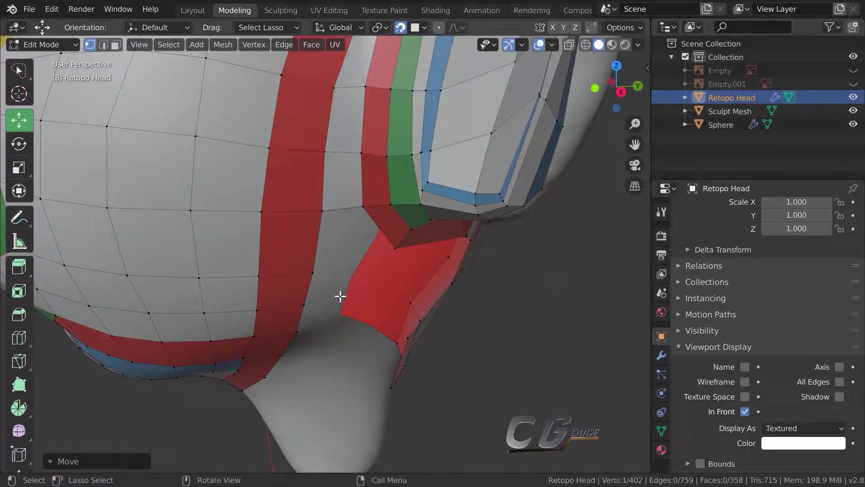
pyautogui.scroll(-5, 339, 296)
pyautogui.scroll(4, 354, 270)
pyautogui.moveTo(354, 270); pyautogui.dragTo(356, 308, button='middle')
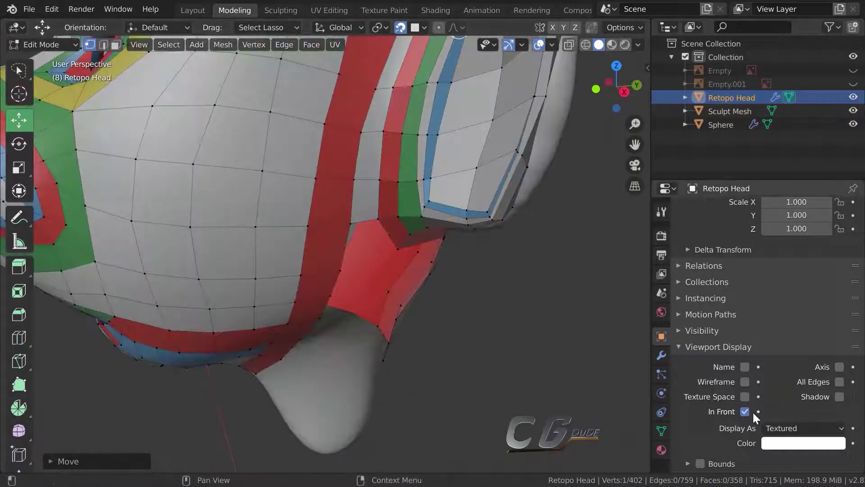
pyautogui.click(744, 412)
pyautogui.scroll(-1, 464, 352)
pyautogui.scroll(-3, 446, 331)
pyautogui.moveTo(440, 332)
pyautogui.mouseDown(button='middle')
pyautogui.moveTo(463, 336)
pyautogui.moveTo(381, 325)
pyautogui.moveTo(382, 299)
pyautogui.moveTo(427, 278)
pyautogui.moveTo(426, 298)
pyautogui.mouseUp(button='middle')
pyautogui.scroll(-2, 425, 315)
pyautogui.scroll(3, 414, 332)
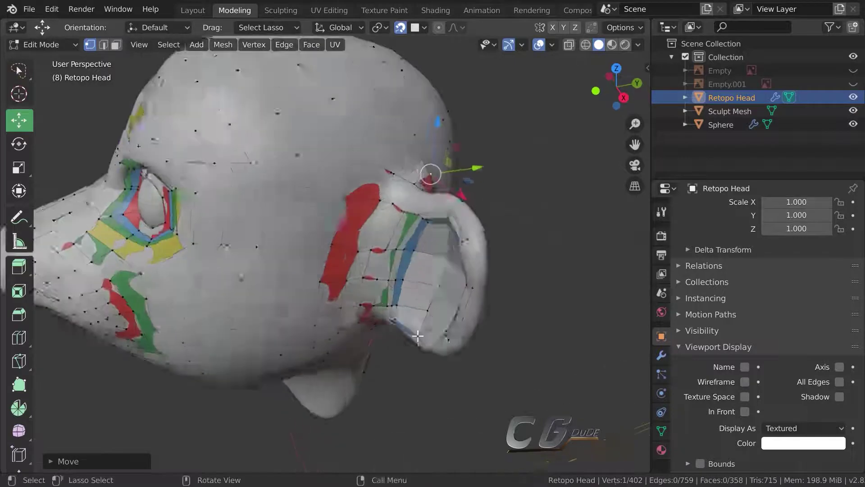
pyautogui.moveTo(414, 332)
pyautogui.mouseDown(button='middle')
pyautogui.moveTo(506, 301)
pyautogui.moveTo(403, 315)
pyautogui.moveTo(393, 286)
pyautogui.moveTo(350, 298)
pyautogui.moveTo(370, 306)
pyautogui.mouseUp(button='middle')
pyautogui.click(744, 412)
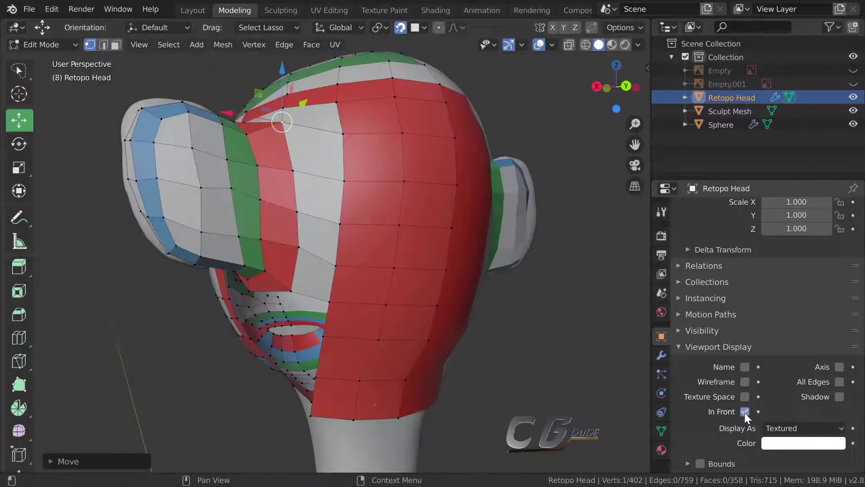
pyautogui.moveTo(469, 342)
pyautogui.mouseDown(button='middle')
pyautogui.moveTo(558, 351)
pyautogui.moveTo(430, 342)
pyautogui.mouseUp(button='middle')
pyautogui.scroll(1, 430, 341)
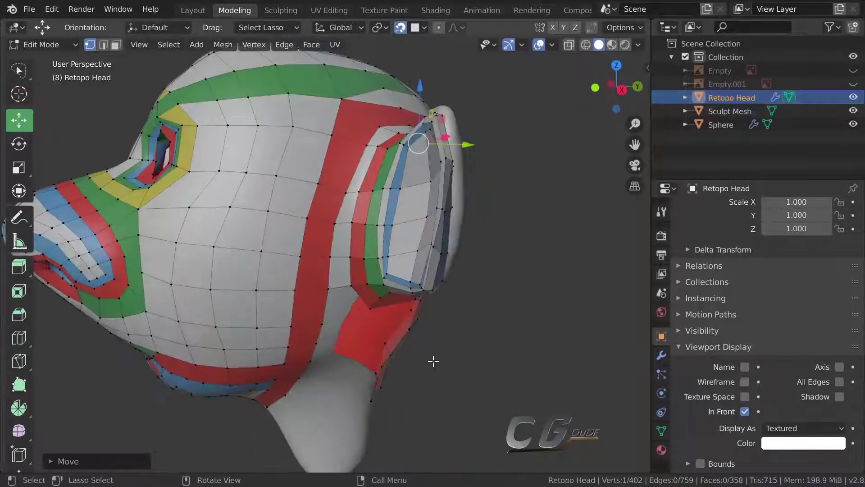
pyautogui.scroll(3, 432, 360)
pyautogui.scroll(1, 410, 338)
pyautogui.scroll(-2, 407, 300)
pyautogui.moveTo(407, 299)
pyautogui.mouseDown(button='middle')
pyautogui.moveTo(370, 290)
pyautogui.moveTo(379, 290)
pyautogui.moveTo(338, 242)
pyautogui.mouseUp(button='middle')
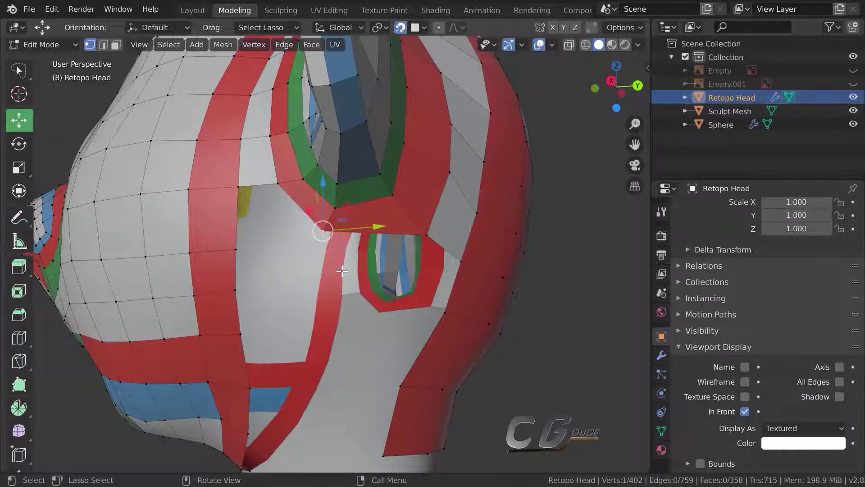
# Reposition the vertices beside the ear opening to sit on the sculpt
pyautogui.press('g')
pyautogui.click(341, 242)
pyautogui.moveTo(334, 242)
pyautogui.mouseDown(button='middle')
pyautogui.moveTo(396, 282)
pyautogui.moveTo(377, 257)
pyautogui.moveTo(313, 236)
pyautogui.moveTo(350, 235)
pyautogui.moveTo(344, 263)
pyautogui.moveTo(355, 295)
pyautogui.moveTo(329, 246)
pyautogui.moveTo(358, 235)
pyautogui.moveTo(346, 261)
pyautogui.moveTo(331, 253)
pyautogui.mouseUp(button='middle')
pyautogui.press('g')
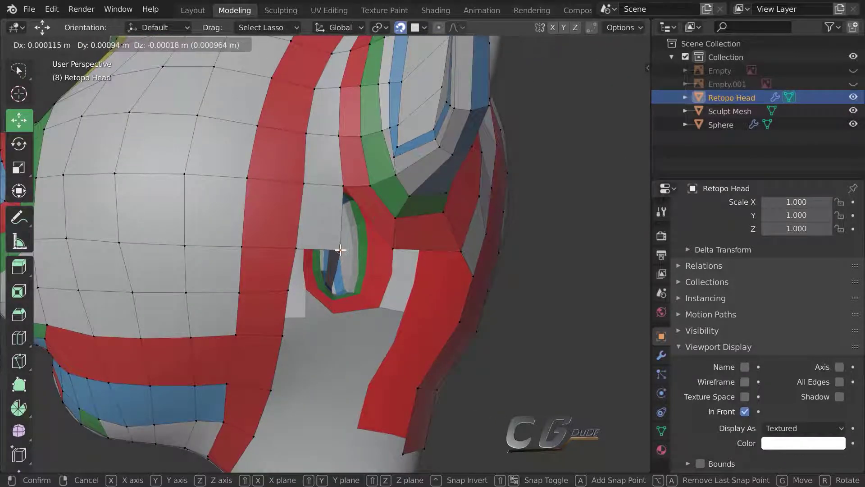
pyautogui.click(340, 249)
pyautogui.press('g')
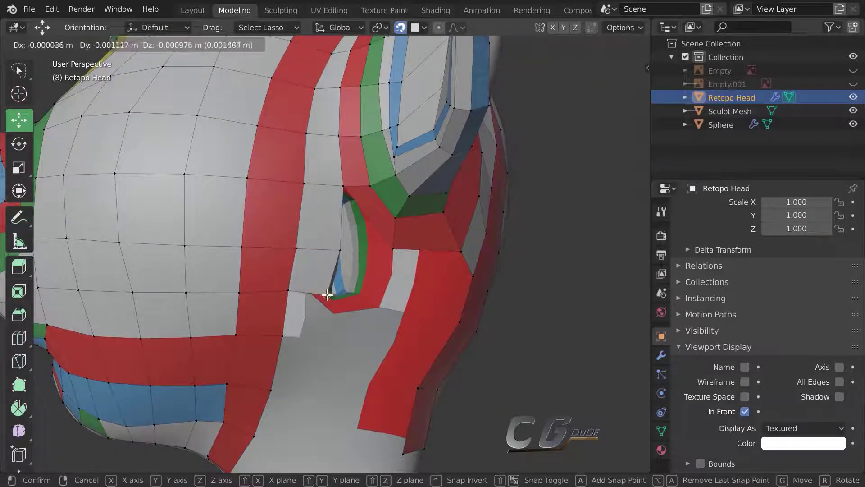
pyautogui.click(329, 293)
# Add two new faces from the vertex by the ear opening and place their vertices
pyautogui.press('f')
pyautogui.click(331, 338)
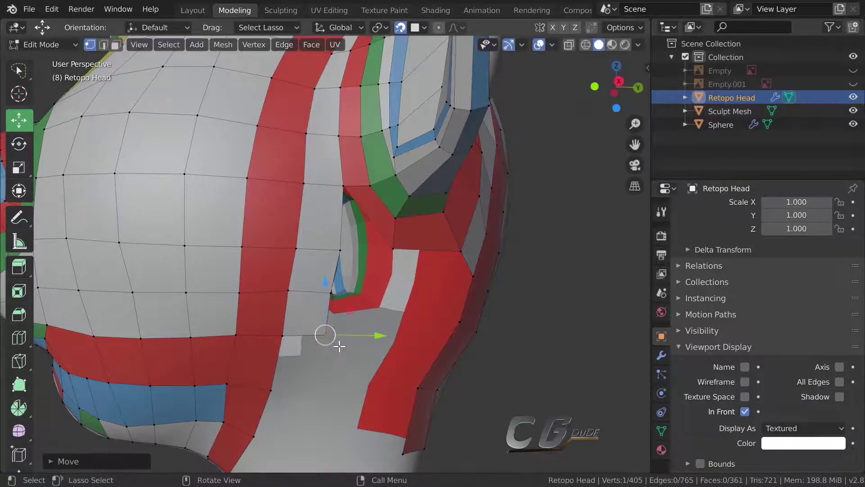
pyautogui.moveTo(337, 344); pyautogui.dragTo(311, 311, button='middle')
pyautogui.press('f')
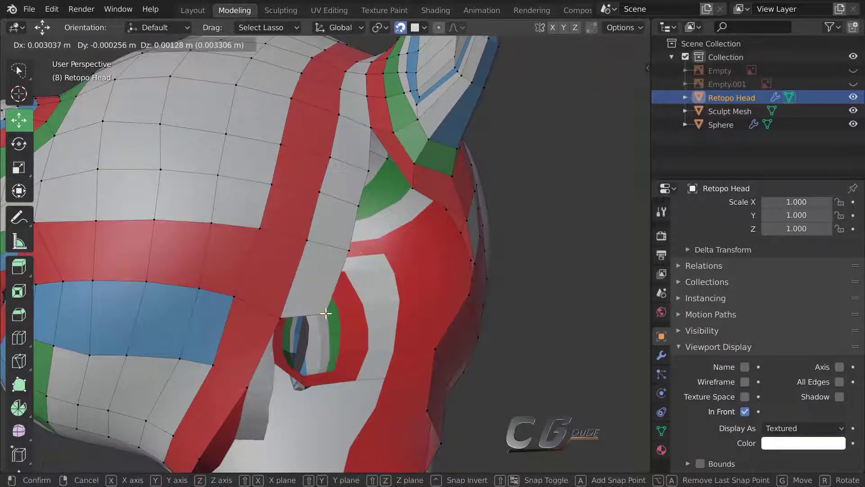
pyautogui.click(323, 330)
pyautogui.press('g')
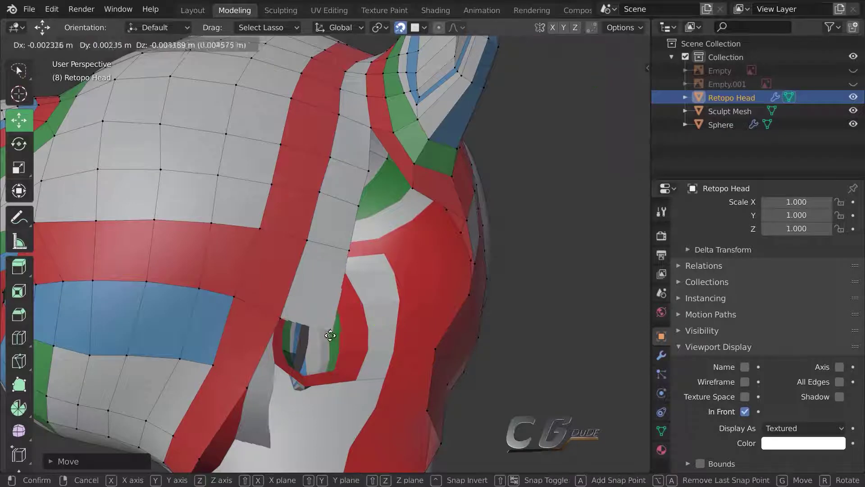
pyautogui.click(322, 341)
pyautogui.moveTo(322, 342); pyautogui.dragTo(342, 315, button='middle')
pyautogui.scroll(5, 382, 274)
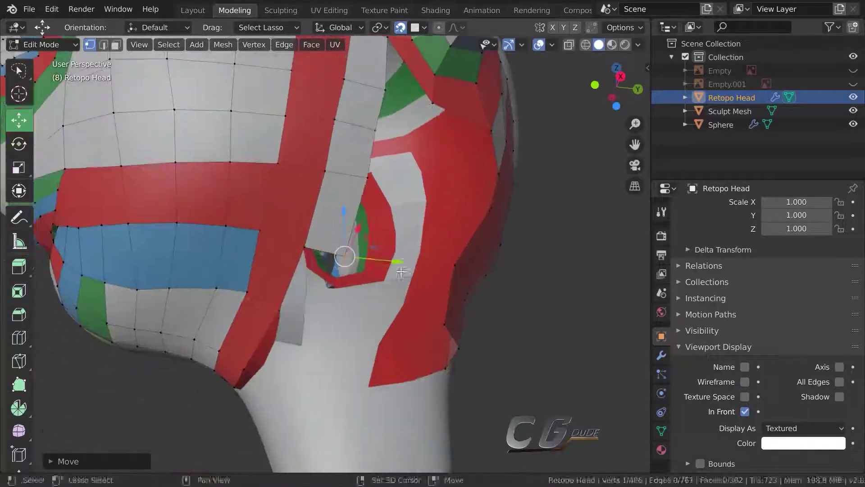
pyautogui.moveTo(382, 274)
pyautogui.mouseDown(button='middle')
pyautogui.moveTo(357, 299)
pyautogui.moveTo(375, 274)
pyautogui.mouseUp(button='middle')
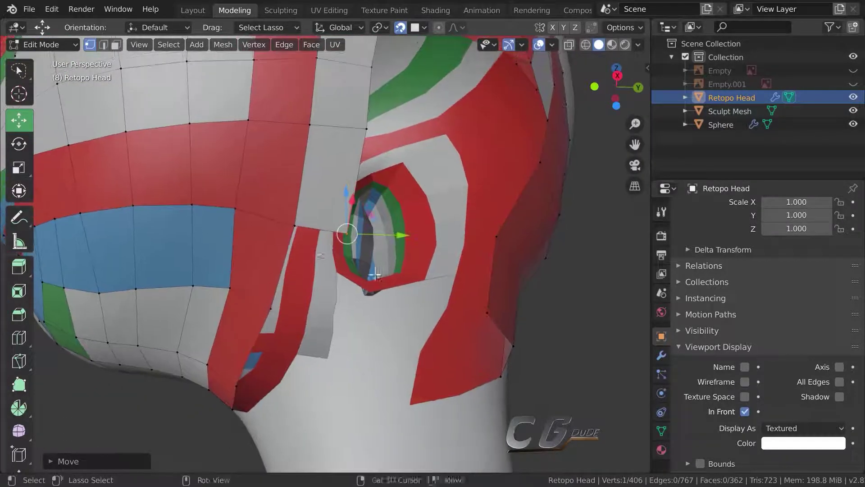
# Move the neighbouring vertex down to follow the ear opening's contour
pyautogui.click(303, 239)
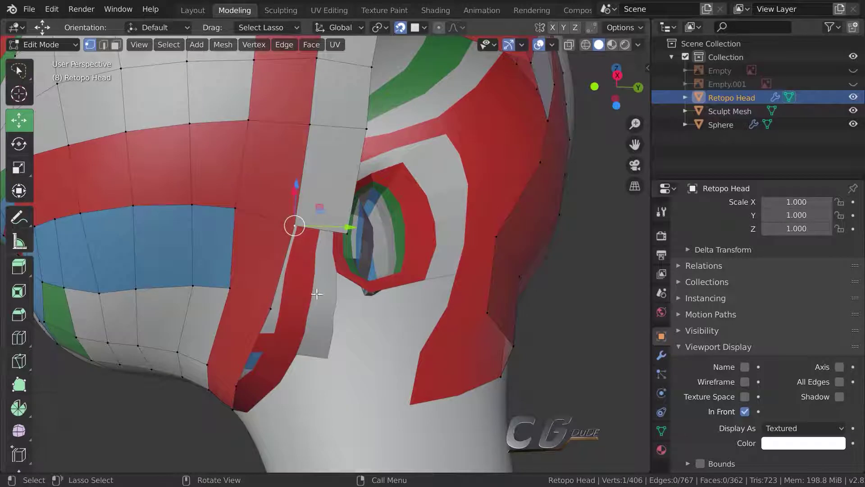
pyautogui.press('g')
pyautogui.click(306, 320)
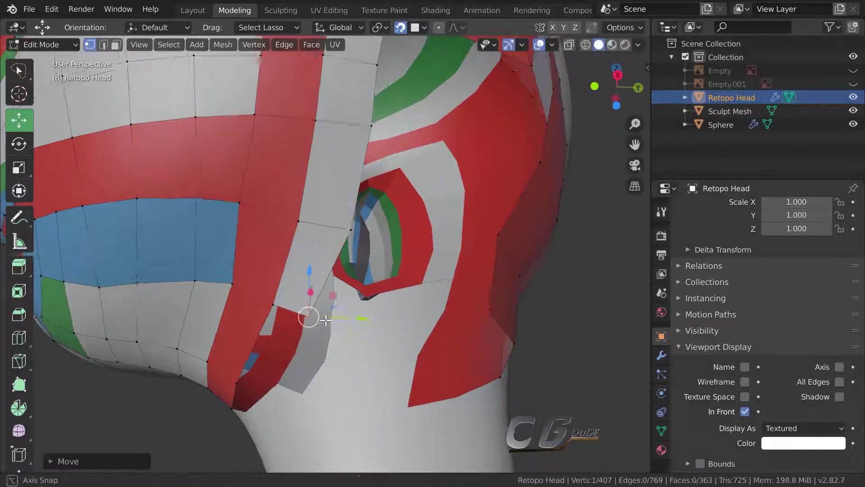
pyautogui.moveTo(309, 311); pyautogui.dragTo(292, 280, button='middle')
pyautogui.moveTo(310, 247)
pyautogui.mouseDown(button='middle')
pyautogui.moveTo(382, 307)
pyautogui.moveTo(397, 283)
pyautogui.moveTo(373, 289)
pyautogui.moveTo(386, 280)
pyautogui.moveTo(377, 301)
pyautogui.moveTo(390, 286)
pyautogui.mouseUp(button='middle')
pyautogui.scroll(3, 390, 286)
pyautogui.moveTo(394, 228)
pyautogui.mouseDown(button='middle')
pyautogui.moveTo(347, 315)
pyautogui.moveTo(353, 309)
pyautogui.mouseUp(button='middle')
pyautogui.scroll(3, 353, 309)
pyautogui.scroll(1, 354, 310)
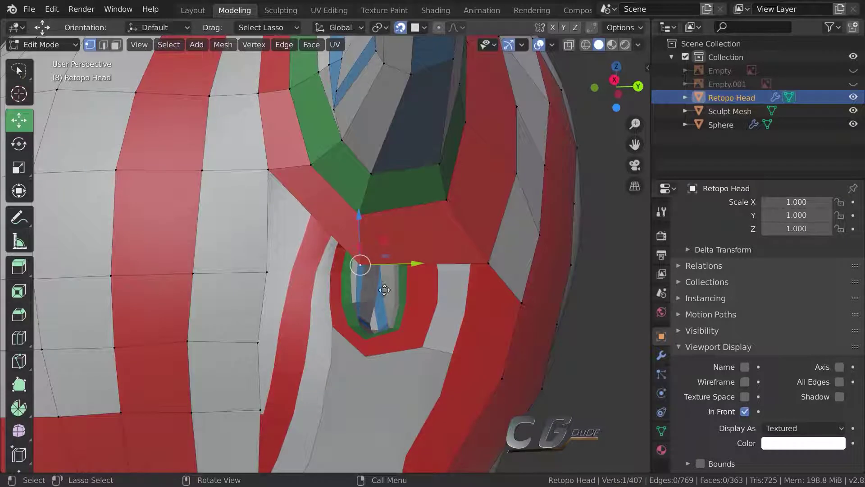
# Shift a vertex upward and adjust the vertex on the opening's rim
pyautogui.moveTo(360, 264); pyautogui.dragTo(356, 245)
pyautogui.moveTo(388, 261); pyautogui.dragTo(401, 284, button='middle')
pyautogui.press('g')
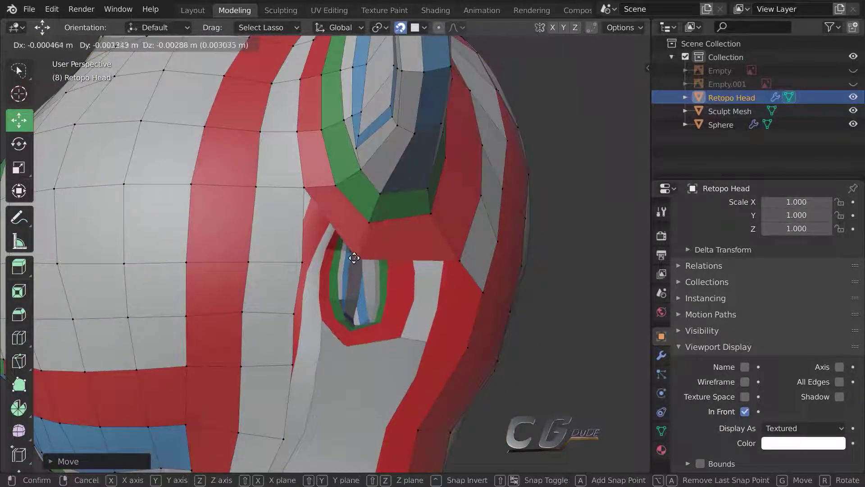
pyautogui.click(361, 253)
pyautogui.scroll(-5, 360, 253)
pyautogui.moveTo(361, 253)
pyautogui.mouseDown(button='middle')
pyautogui.moveTo(315, 225)
pyautogui.moveTo(356, 252)
pyautogui.mouseUp(button='middle')
# Switch to face select mode and pick a horizontal face loop
pyautogui.click(116, 45)
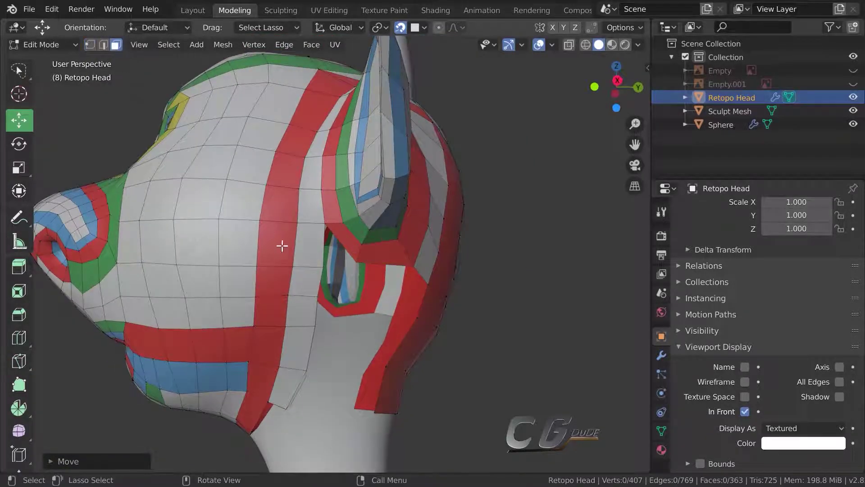
pyautogui.keyDown('alt'); pyautogui.click(306, 242); pyautogui.keyUp('alt')
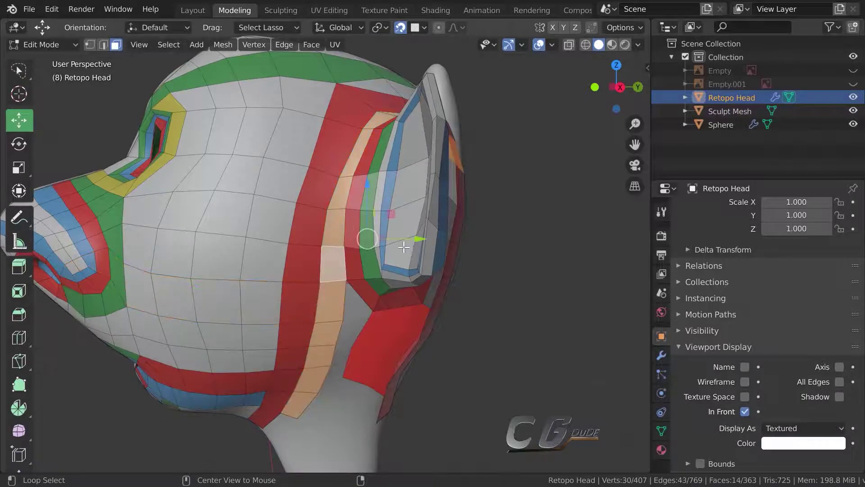
pyautogui.moveTo(368, 241)
pyautogui.mouseDown(button='middle')
pyautogui.moveTo(317, 255)
pyautogui.moveTo(280, 251)
pyautogui.moveTo(347, 239)
pyautogui.moveTo(415, 246)
pyautogui.moveTo(373, 271)
pyautogui.moveTo(294, 269)
pyautogui.moveTo(282, 258)
pyautogui.moveTo(427, 246)
pyautogui.moveTo(410, 239)
pyautogui.moveTo(405, 261)
pyautogui.mouseUp(button='middle')
pyautogui.scroll(4, 397, 261)
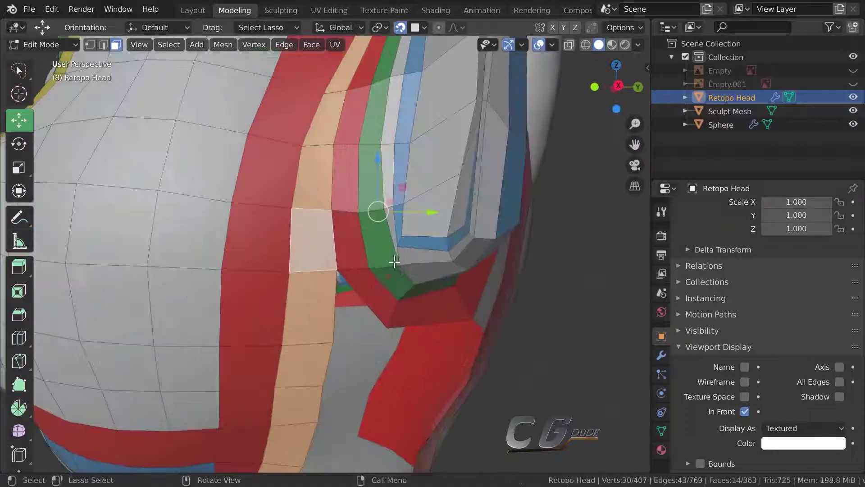
# Select a vertex by the ear hole, then the horizontal face loop across the cheek
pyautogui.press('1')
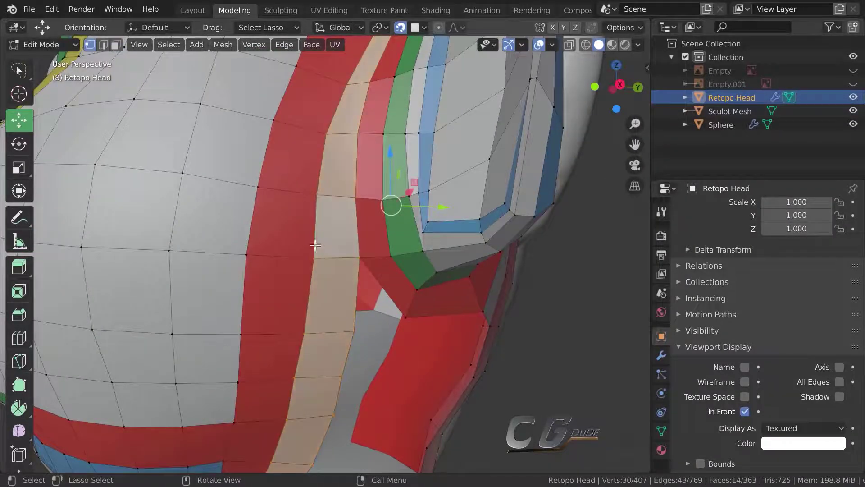
pyautogui.moveTo(400, 261)
pyautogui.mouseDown(button='middle')
pyautogui.moveTo(385, 296)
pyautogui.moveTo(369, 300)
pyautogui.moveTo(356, 289)
pyautogui.mouseUp(button='middle')
pyautogui.moveTo(310, 242); pyautogui.dragTo(324, 239, button='middle')
pyautogui.click(274, 275)
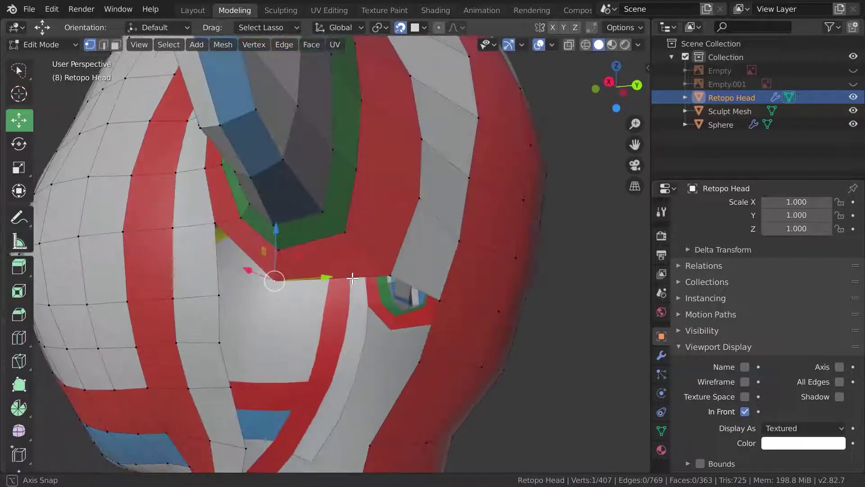
pyautogui.moveTo(275, 274)
pyautogui.mouseDown(button='middle')
pyautogui.moveTo(369, 272)
pyautogui.moveTo(361, 261)
pyautogui.moveTo(347, 261)
pyautogui.mouseUp(button='middle')
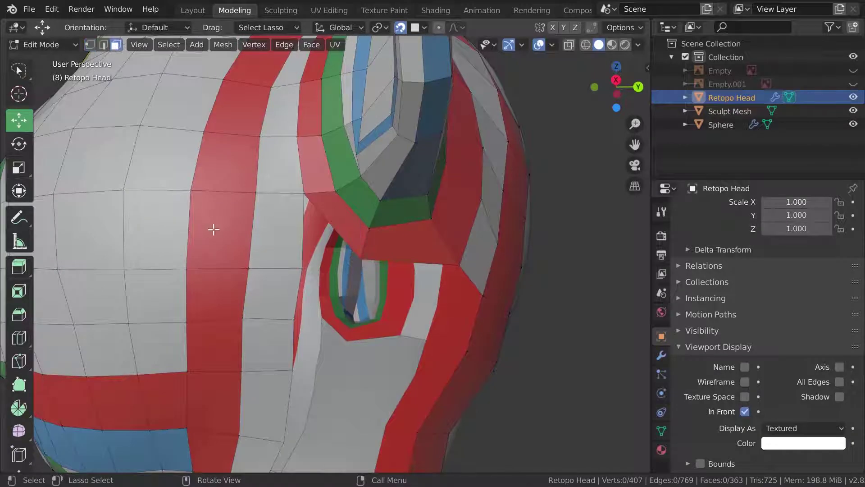
pyautogui.keyDown('alt'); pyautogui.click(182, 233); pyautogui.keyUp('alt')
pyautogui.moveTo(256, 248)
pyautogui.mouseDown(button='middle')
pyautogui.moveTo(337, 290)
pyautogui.moveTo(371, 293)
pyautogui.moveTo(297, 284)
pyautogui.moveTo(314, 285)
pyautogui.mouseUp(button='middle')
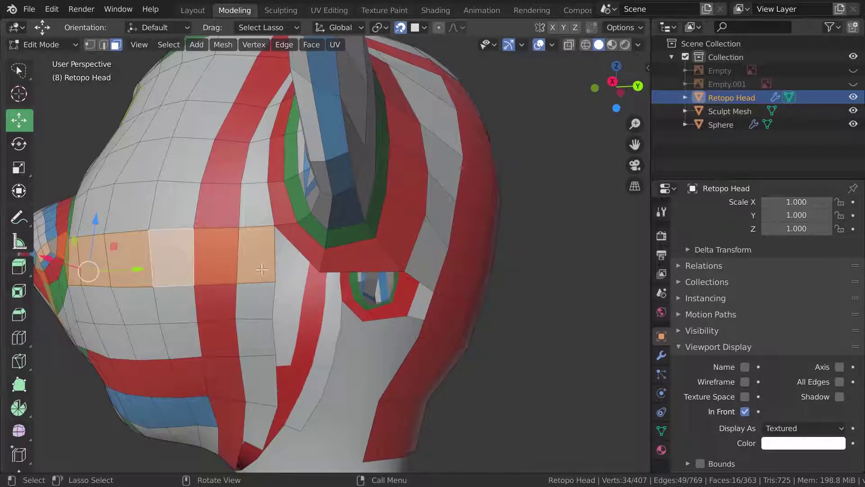
# In vertex mode, move the vertex beside the eye lower onto the surface
pyautogui.moveTo(535, 328)
pyautogui.mouseDown(button='middle')
pyautogui.moveTo(488, 305)
pyautogui.moveTo(517, 311)
pyautogui.moveTo(509, 316)
pyautogui.mouseUp(button='middle')
pyautogui.click(90, 44)
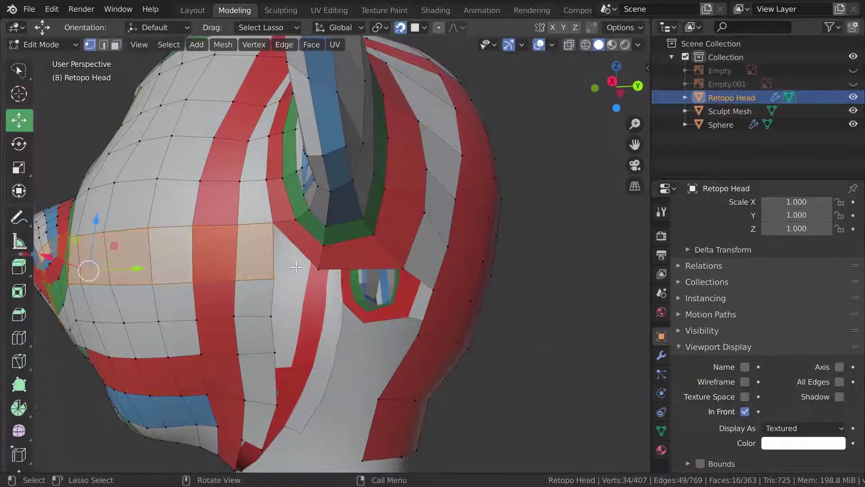
pyautogui.scroll(5, 332, 266)
pyautogui.click(319, 293)
pyautogui.moveTo(319, 293)
pyautogui.mouseDown(button='middle')
pyautogui.moveTo(342, 296)
pyautogui.moveTo(344, 286)
pyautogui.moveTo(342, 293)
pyautogui.mouseUp(button='middle')
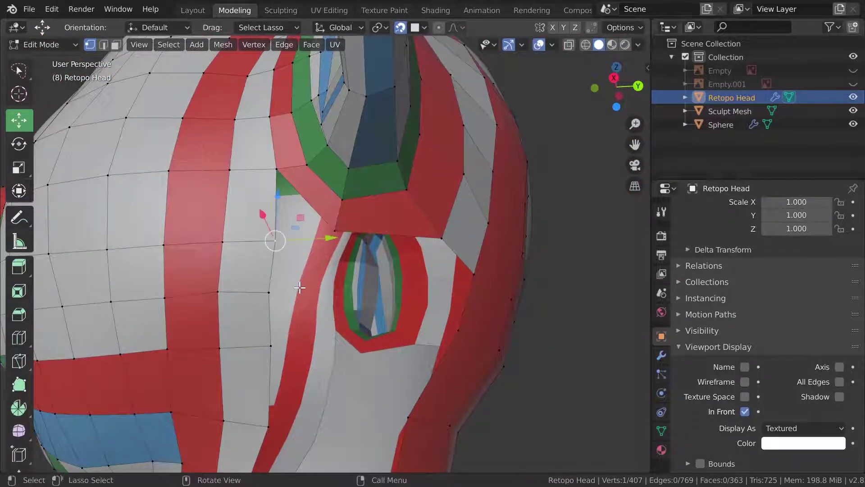
pyautogui.press('g')
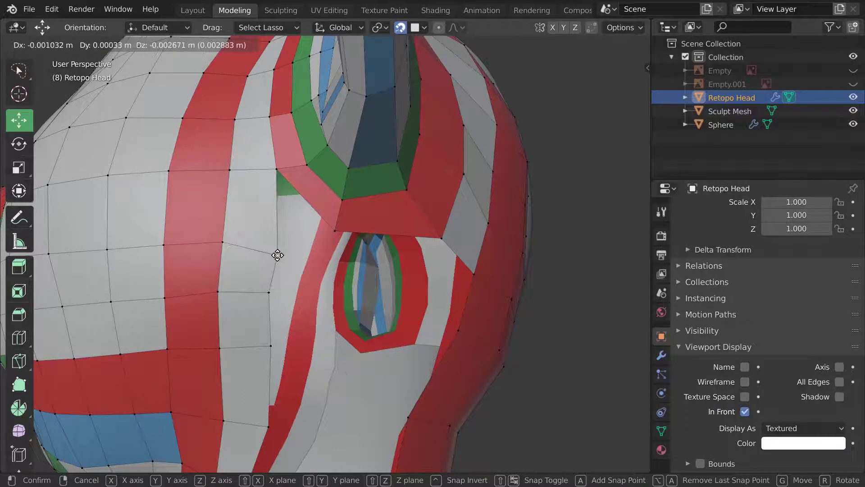
pyautogui.click(282, 257)
# Extrude the cheek edge into a new face toward the eye socket
pyautogui.click(280, 266)
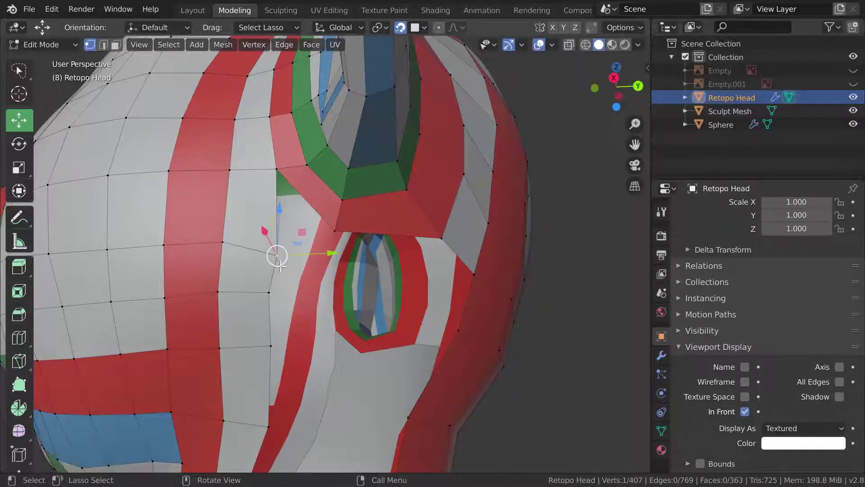
pyautogui.press('e')
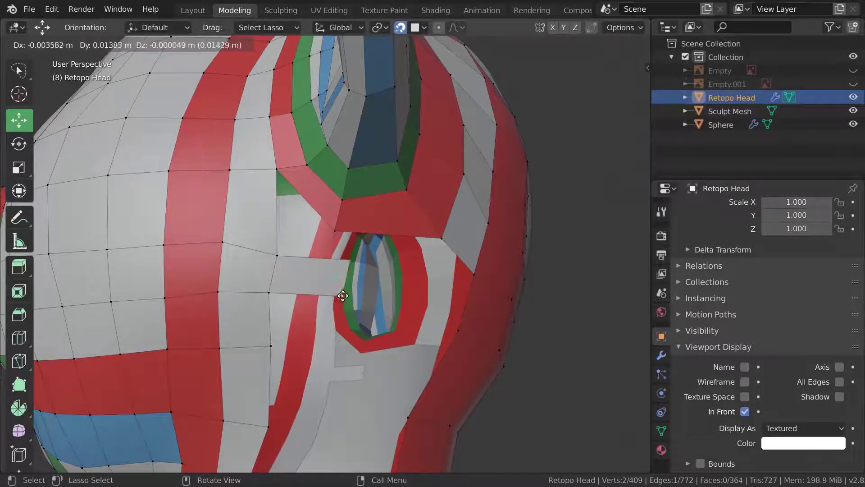
pyautogui.click(323, 300)
pyautogui.click(330, 231)
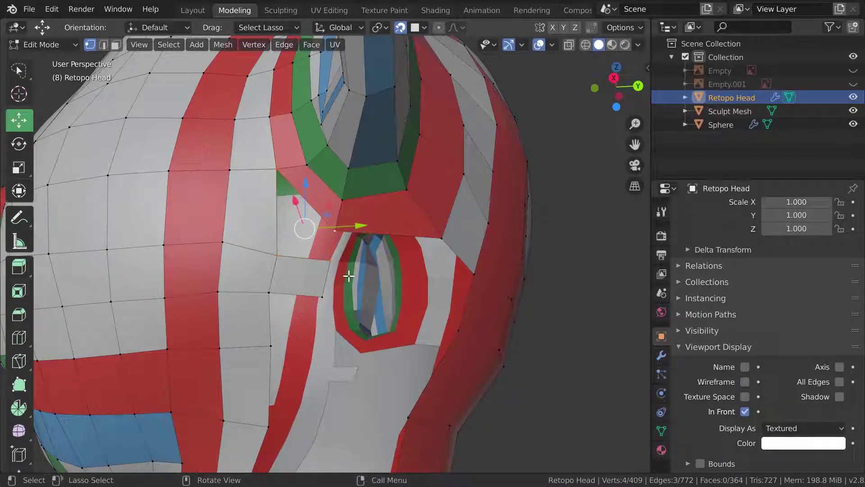
# Fill the four-vertex gap with a face, extrude another edge and fill again
pyautogui.press('f')
pyautogui.moveTo(384, 273); pyautogui.dragTo(352, 249, button='middle')
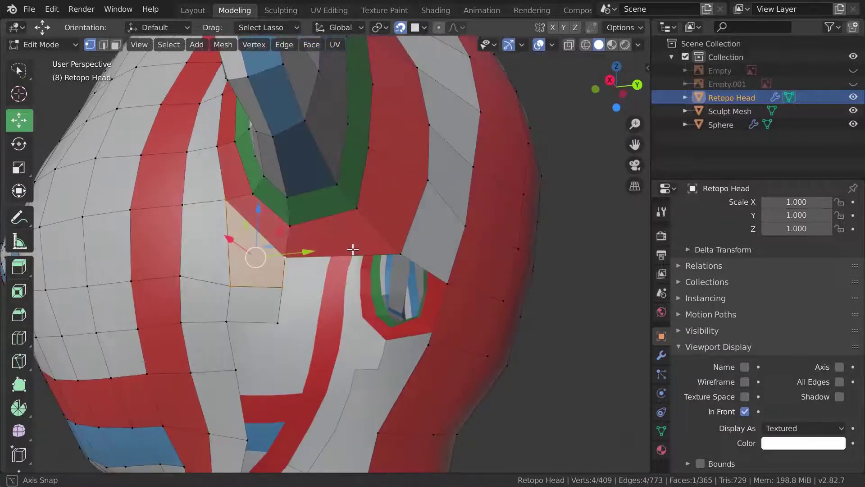
pyautogui.click(281, 285)
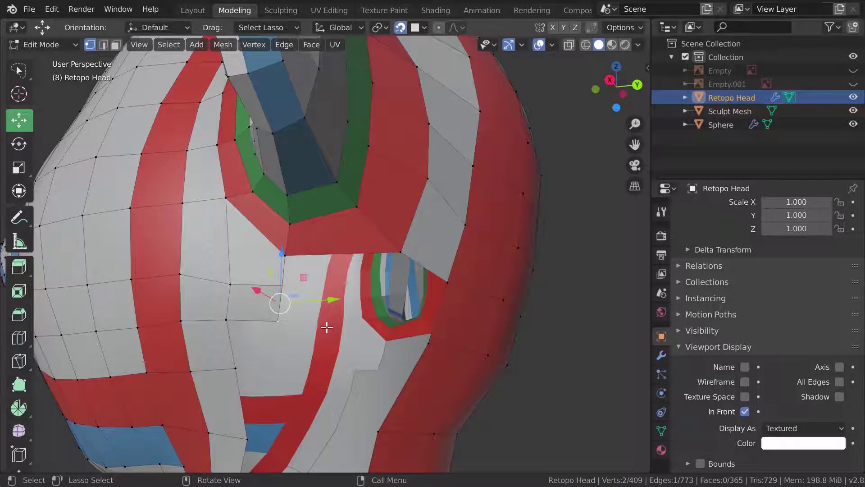
pyautogui.press('e')
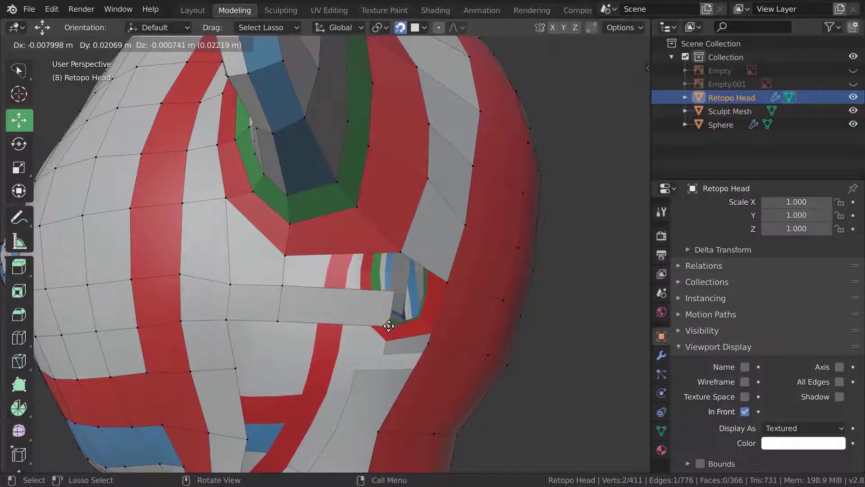
pyautogui.click(388, 325)
pyautogui.click(400, 251)
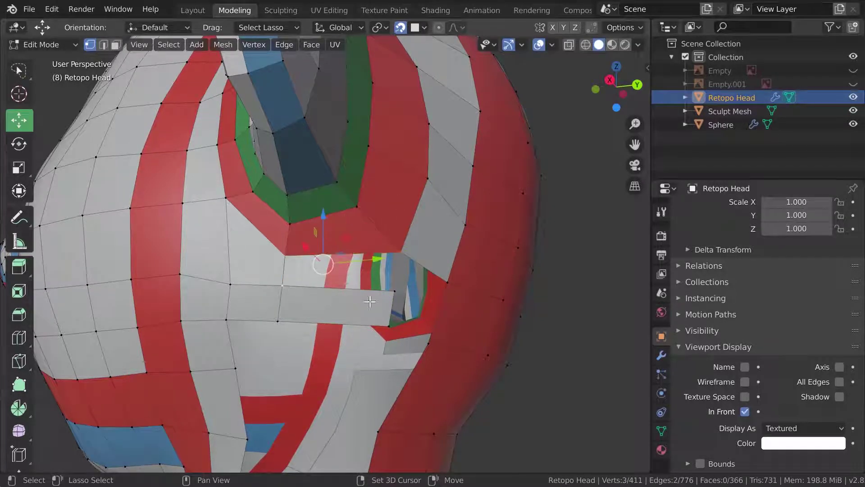
pyautogui.press('f')
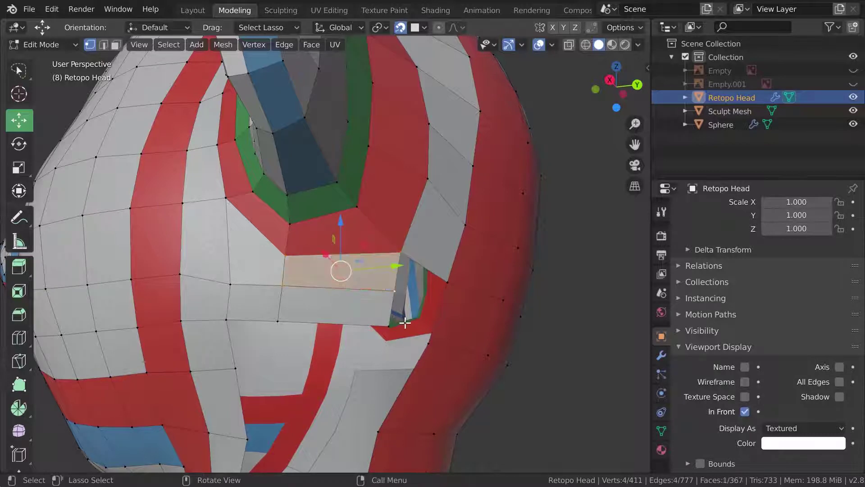
# Move the new faces' vertices so they follow the head surface beside the eye
pyautogui.click(300, 291)
pyautogui.moveTo(316, 288); pyautogui.dragTo(331, 311, button='middle')
pyautogui.press('g')
pyautogui.click(329, 306)
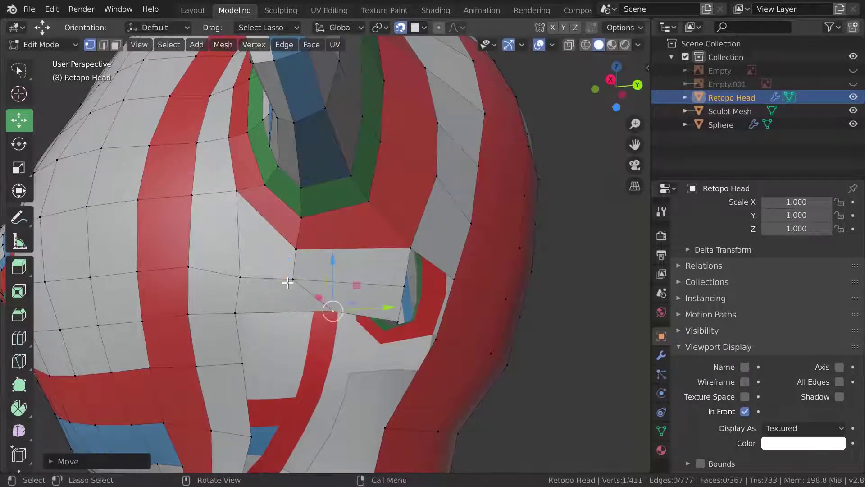
pyautogui.press('g')
pyautogui.click(317, 280)
pyautogui.click(299, 251)
pyautogui.press('g')
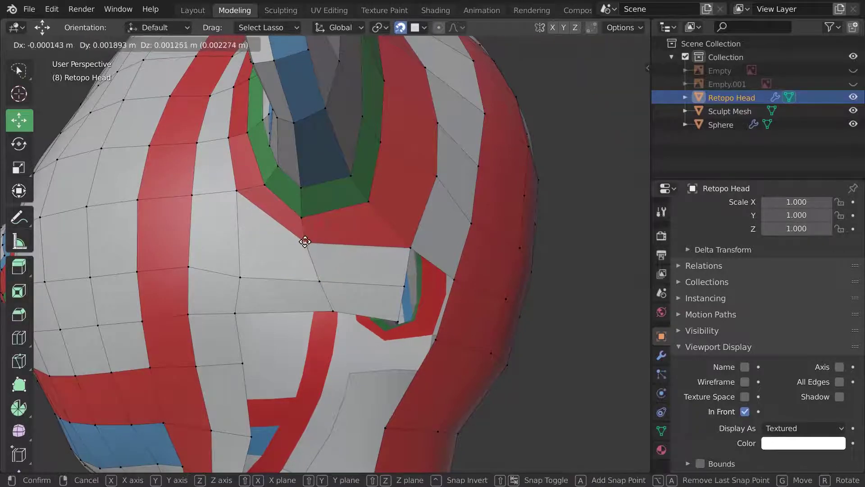
pyautogui.click(380, 244)
pyautogui.moveTo(380, 243); pyautogui.dragTo(369, 295, button='middle')
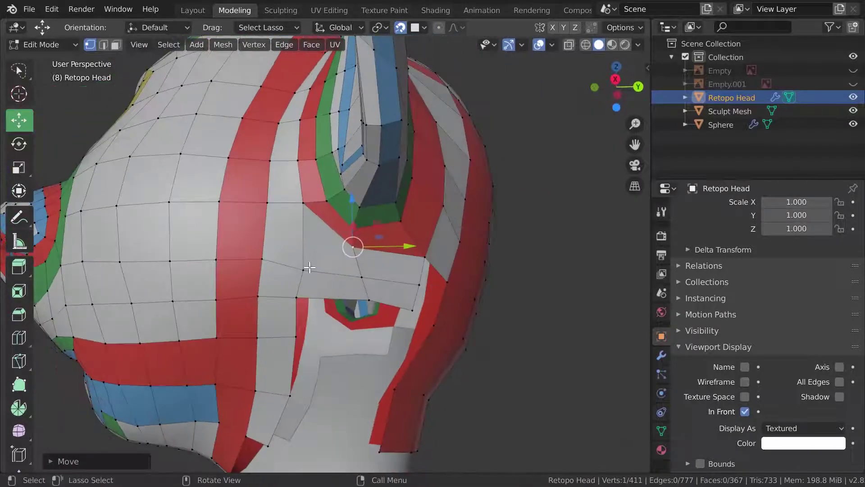
pyautogui.press('g')
pyautogui.click(315, 269)
# Nudge the lower vertices under the brow up and into place on the sculpt
pyautogui.click(315, 298)
pyautogui.press('g')
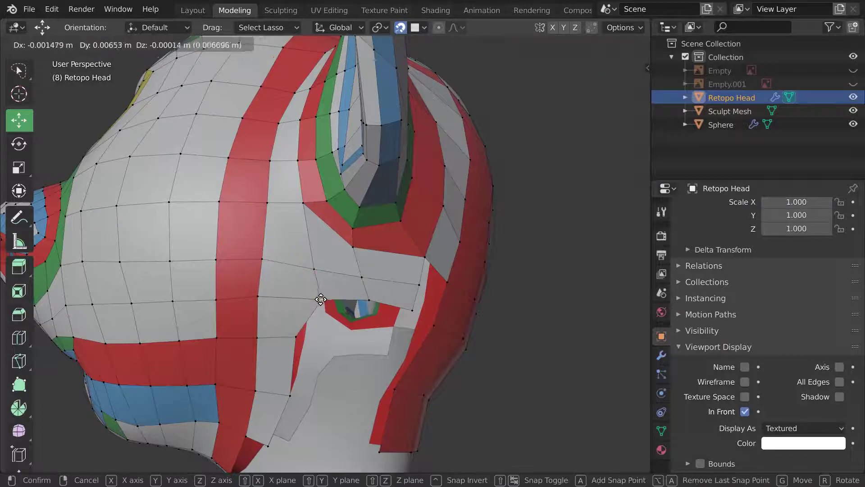
pyautogui.click(311, 296)
pyautogui.moveTo(309, 299); pyautogui.dragTo(351, 288, button='middle')
pyautogui.press('g')
pyautogui.click(296, 301)
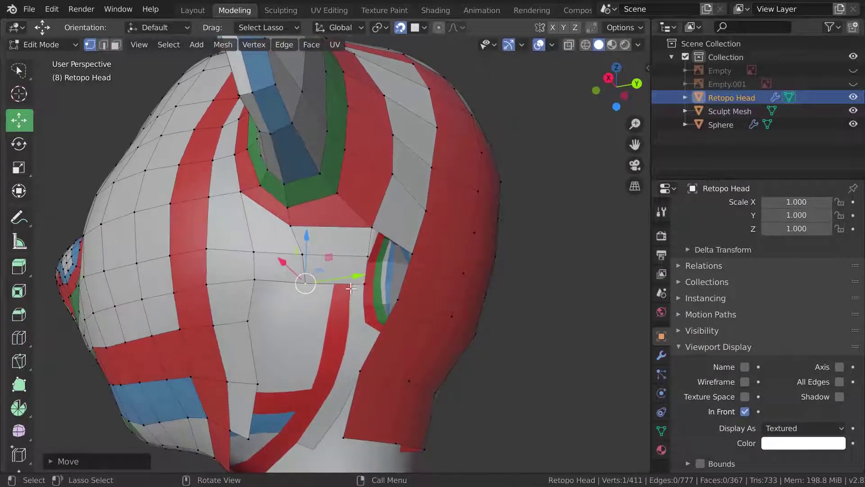
pyautogui.press('g')
pyautogui.click(298, 283)
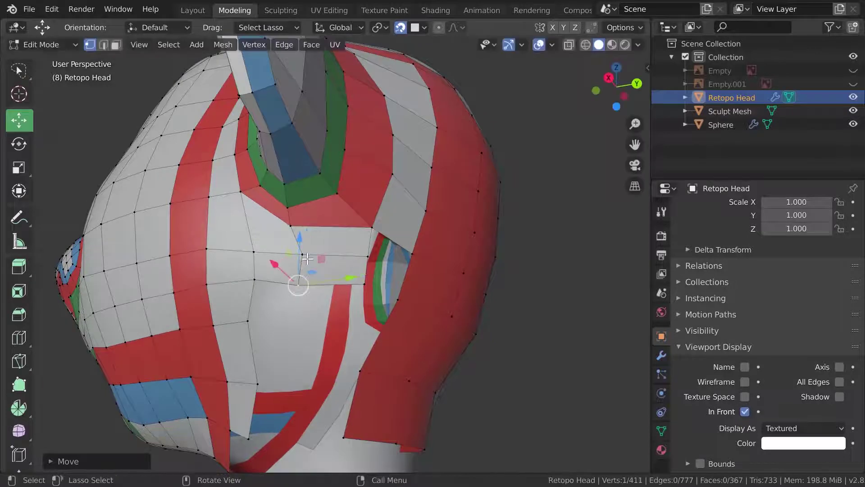
pyautogui.press('g')
pyautogui.click(300, 255)
pyautogui.press('g')
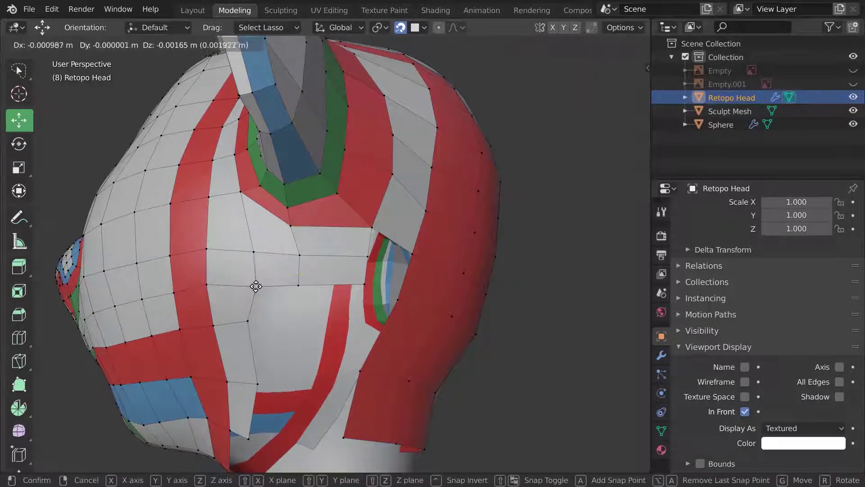
pyautogui.click(252, 285)
# Inspect the head and select a short edge loop on the cheek
pyautogui.moveTo(252, 285)
pyautogui.mouseDown(button='middle')
pyautogui.moveTo(357, 286)
pyautogui.moveTo(327, 325)
pyautogui.mouseUp(button='middle')
pyautogui.scroll(2, 327, 325)
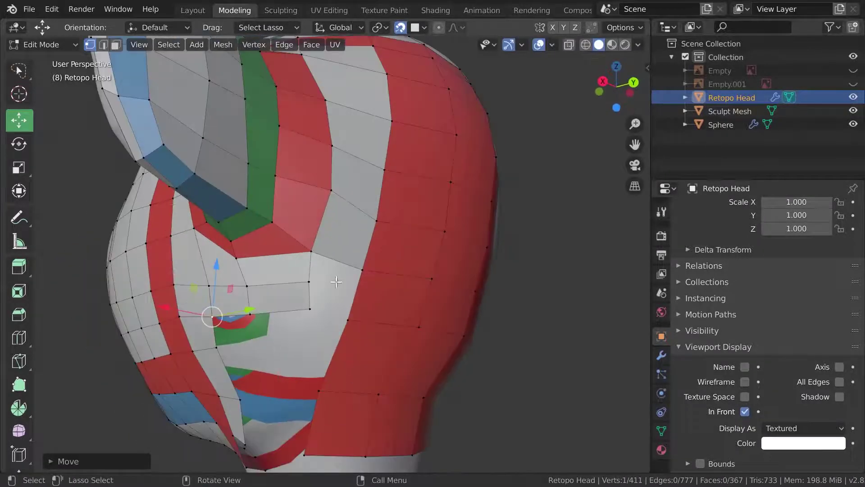
pyautogui.moveTo(330, 288)
pyautogui.mouseDown(button='middle')
pyautogui.moveTo(361, 277)
pyautogui.moveTo(376, 284)
pyautogui.moveTo(380, 272)
pyautogui.moveTo(315, 276)
pyautogui.mouseUp(button='middle')
pyautogui.moveTo(371, 261)
pyautogui.mouseDown(button='middle')
pyautogui.moveTo(338, 284)
pyautogui.moveTo(391, 267)
pyautogui.moveTo(352, 270)
pyautogui.mouseUp(button='middle')
pyautogui.moveTo(361, 303); pyautogui.dragTo(364, 302, button='middle')
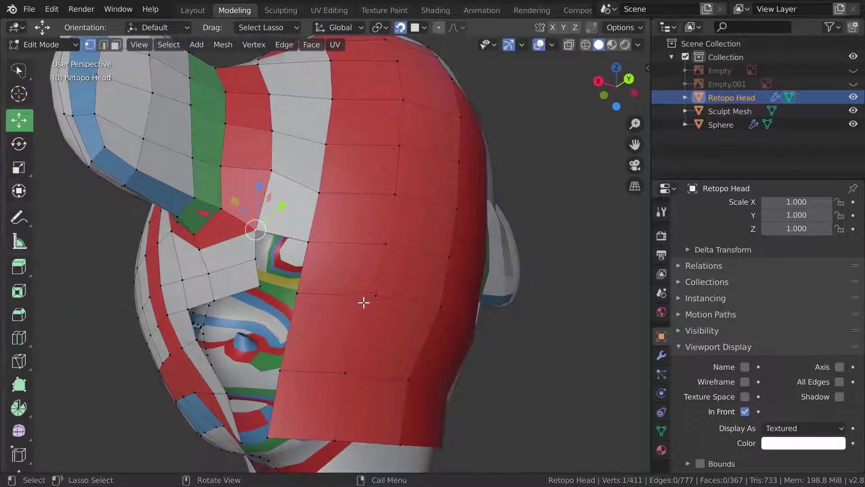
pyautogui.keyDown('alt'); pyautogui.click(377, 300); pyautogui.keyUp('alt')
pyautogui.keyDown('alt'); pyautogui.click(402, 306); pyautogui.keyUp('alt')
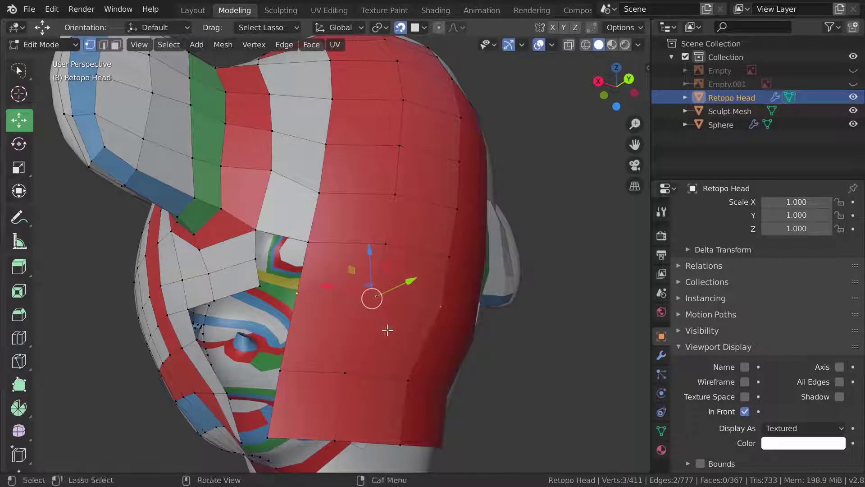
# Edge-slide two short edge loops on the red cheek strip to even spacing
pyautogui.press('g')
pyautogui.press('g')
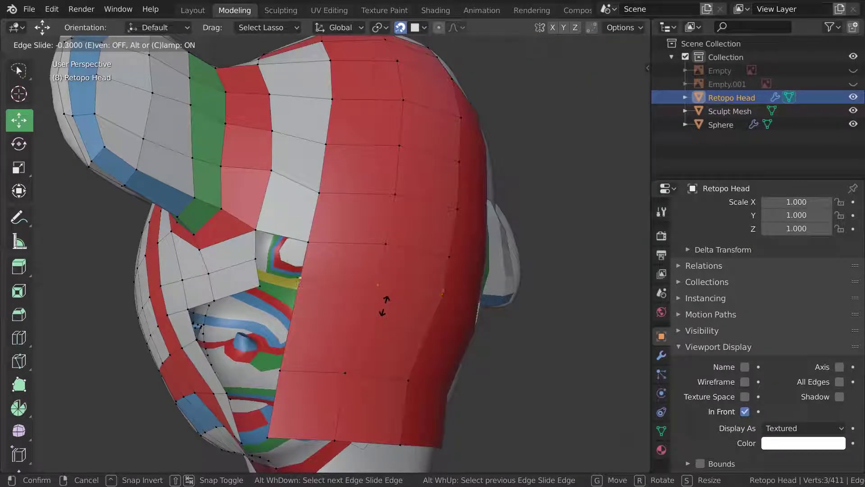
pyautogui.click(383, 300)
pyautogui.moveTo(383, 299)
pyautogui.mouseDown(button='middle')
pyautogui.moveTo(396, 301)
pyautogui.moveTo(366, 296)
pyautogui.mouseUp(button='middle')
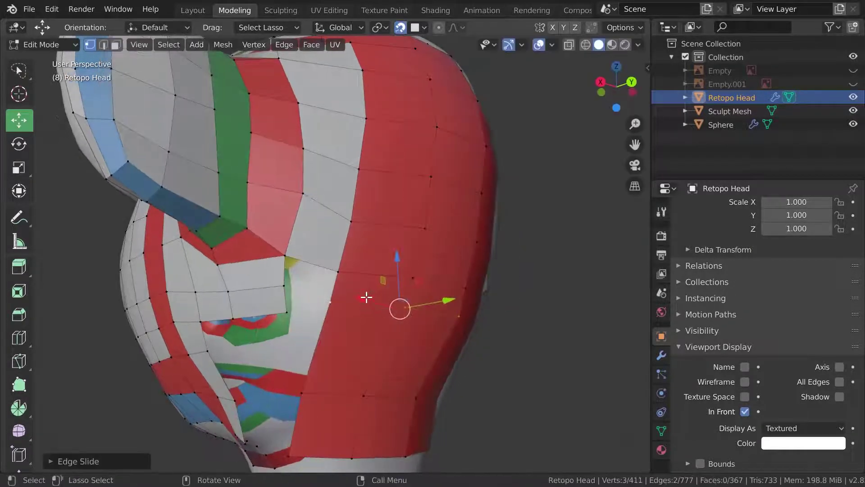
pyautogui.keyDown('alt'); pyautogui.click(405, 276); pyautogui.keyUp('alt')
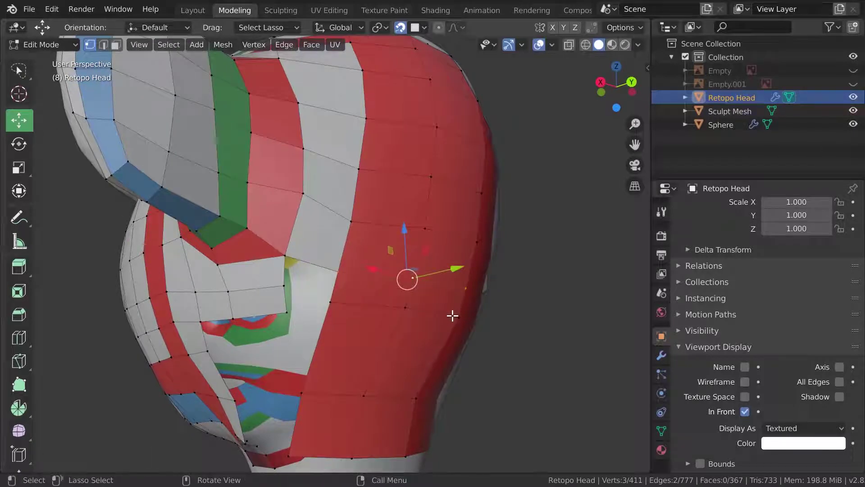
pyautogui.press('g')
pyautogui.press('g')
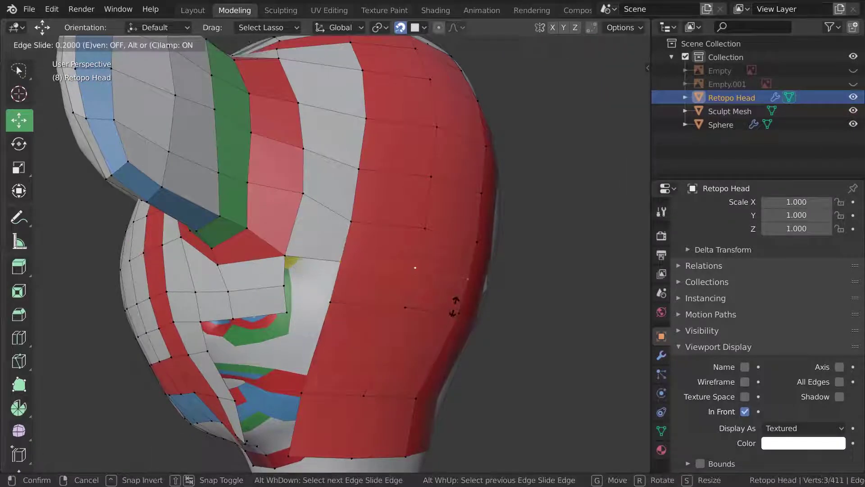
pyautogui.click(454, 307)
# Slide a red-loop vertex upward, then fill the gap corner with a new face
pyautogui.click(362, 225)
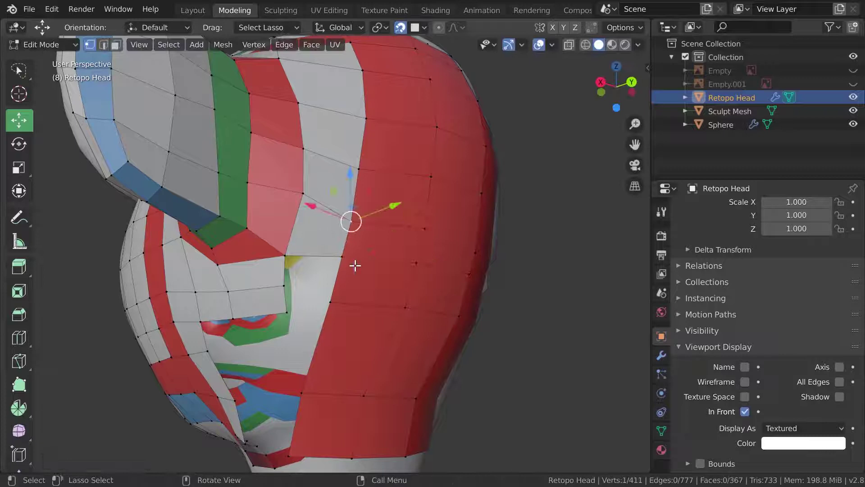
pyautogui.press('g')
pyautogui.press('g')
pyautogui.click(405, 287)
pyautogui.moveTo(405, 287); pyautogui.dragTo(395, 282, button='middle')
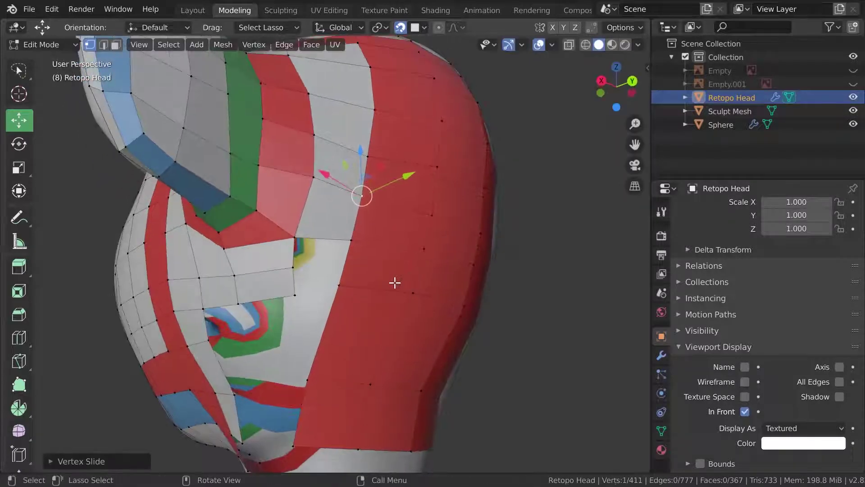
pyautogui.click(340, 286)
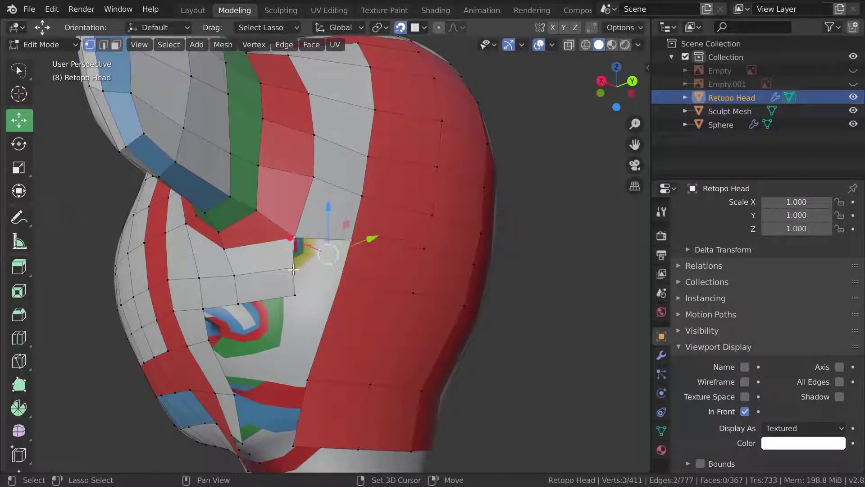
pyautogui.press('f')
pyautogui.moveTo(348, 315); pyautogui.dragTo(308, 265, button='middle')
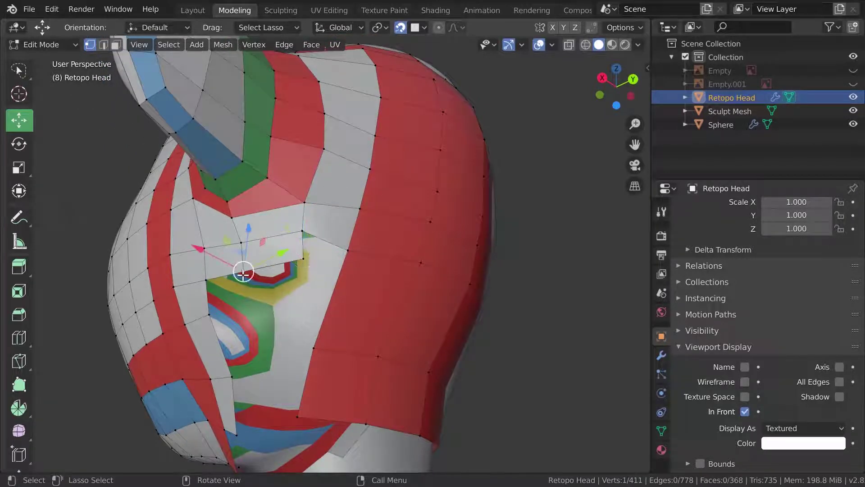
# Move two vertices of the new face down to fit the head surface
pyautogui.press('g')
pyautogui.click(253, 289)
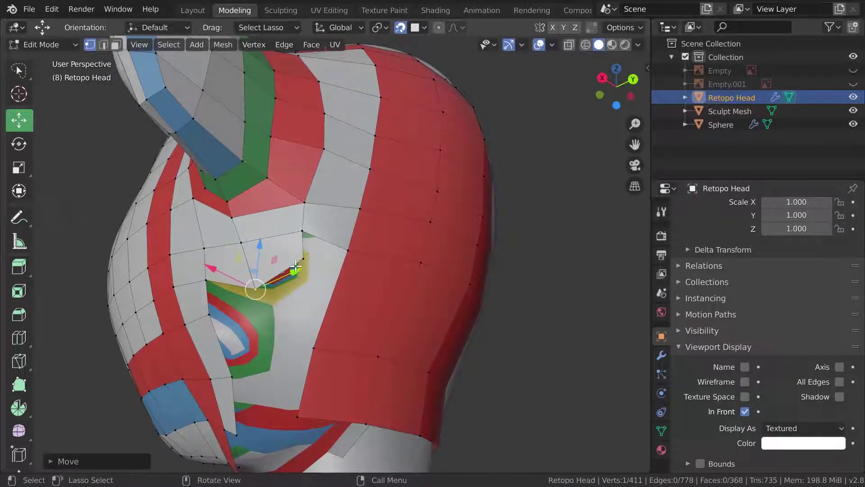
pyautogui.click(303, 257)
pyautogui.press('g')
pyautogui.click(297, 292)
pyautogui.moveTo(297, 292)
pyautogui.mouseDown(button='middle')
pyautogui.moveTo(284, 268)
pyautogui.moveTo(371, 280)
pyautogui.moveTo(389, 339)
pyautogui.mouseUp(button='middle')
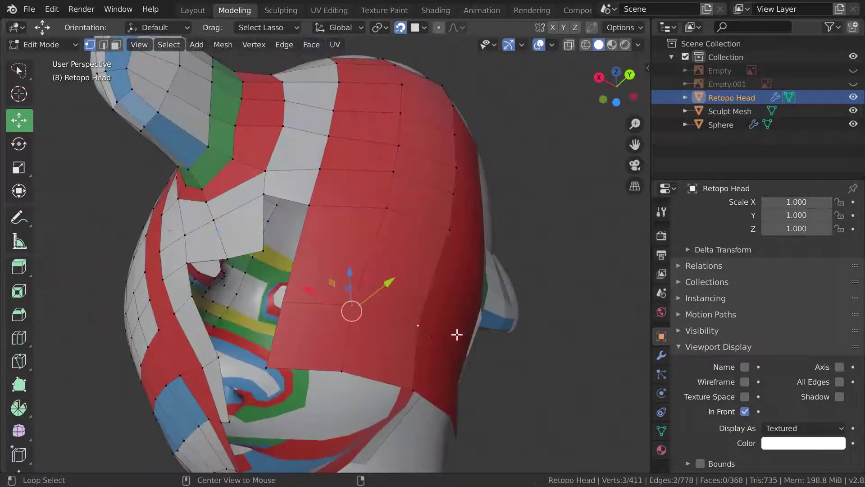
pyautogui.moveTo(457, 334)
pyautogui.mouseDown(button='middle')
pyautogui.moveTo(409, 360)
pyautogui.moveTo(348, 332)
pyautogui.moveTo(428, 243)
pyautogui.moveTo(372, 256)
pyautogui.moveTo(396, 334)
pyautogui.moveTo(425, 262)
pyautogui.moveTo(395, 296)
pyautogui.mouseUp(button='middle')
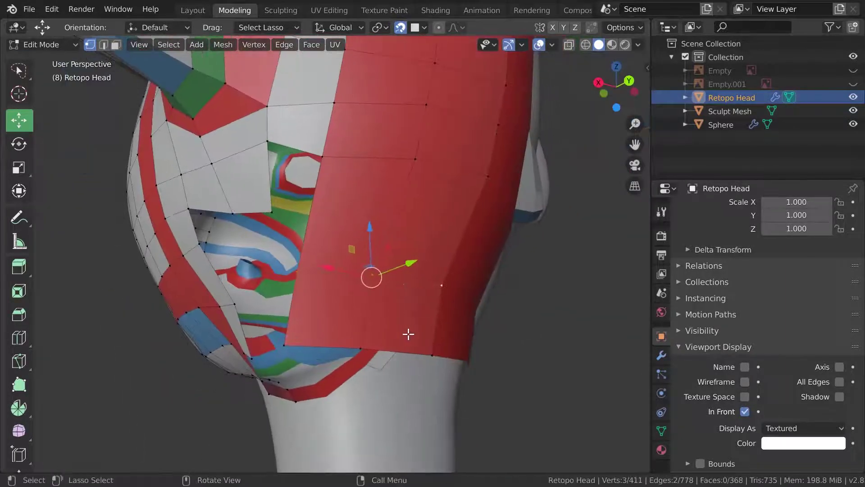
# Slide an edge into place and select the corner vertices of the gap above the jaw
pyautogui.press('g')
pyautogui.press('g')
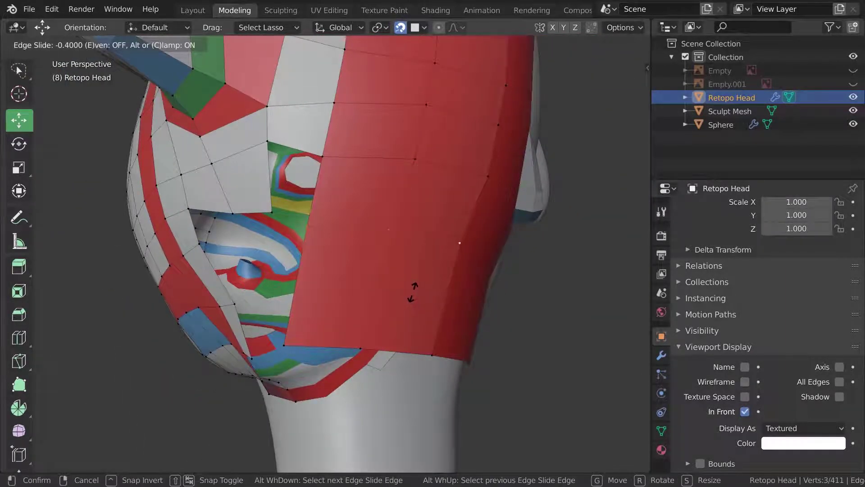
pyautogui.click(412, 292)
pyautogui.moveTo(415, 286)
pyautogui.mouseDown(button='middle')
pyautogui.moveTo(344, 194)
pyautogui.moveTo(344, 170)
pyautogui.moveTo(316, 177)
pyautogui.mouseUp(button='middle')
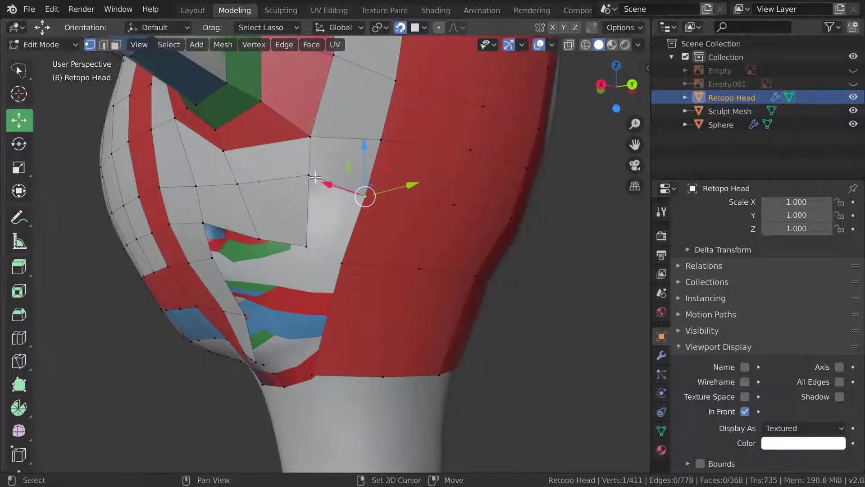
pyautogui.keyDown('shift'); pyautogui.click(315, 177); pyautogui.keyUp('shift')
pyautogui.keyDown('shift'); pyautogui.click(335, 269); pyautogui.keyUp('shift')
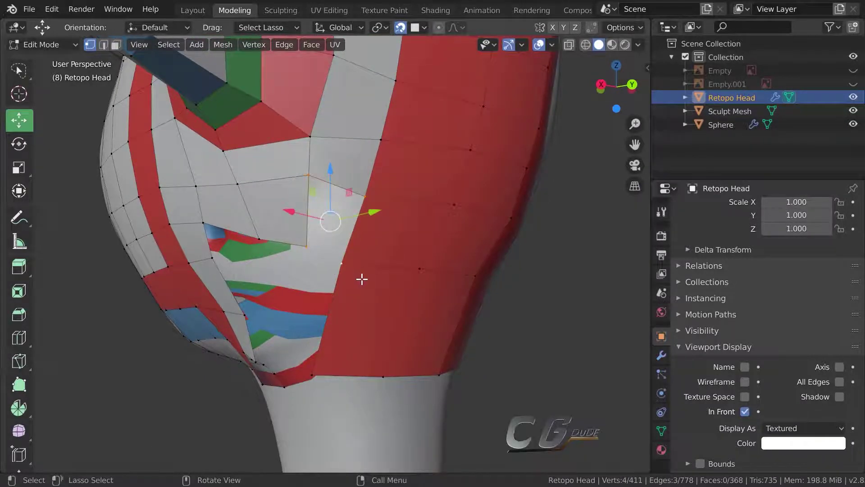
# Fill the four corner vertices with a face and add a centred edge loop across the cheek
pyautogui.press('f')
pyautogui.moveTo(362, 279)
pyautogui.mouseDown(button='middle')
pyautogui.moveTo(392, 272)
pyautogui.moveTo(378, 271)
pyautogui.moveTo(420, 286)
pyautogui.moveTo(286, 236)
pyautogui.mouseUp(button='middle')
pyautogui.hotkey('ctrl', 'r')
pyautogui.click(423, 296)
pyautogui.rightClick(424, 296)
# Reposition two vertices of the new loop toward the edge of the gap
pyautogui.click(306, 204)
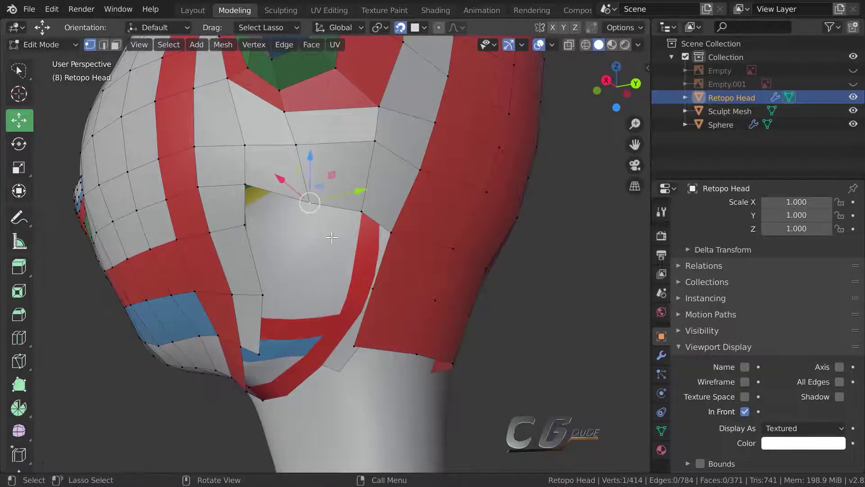
pyautogui.press('g')
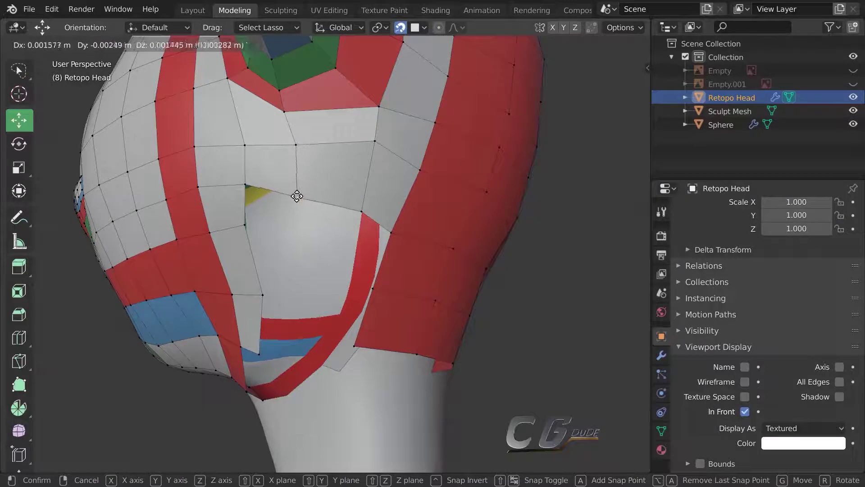
pyautogui.click(250, 235)
pyautogui.click(247, 192)
pyautogui.press('g')
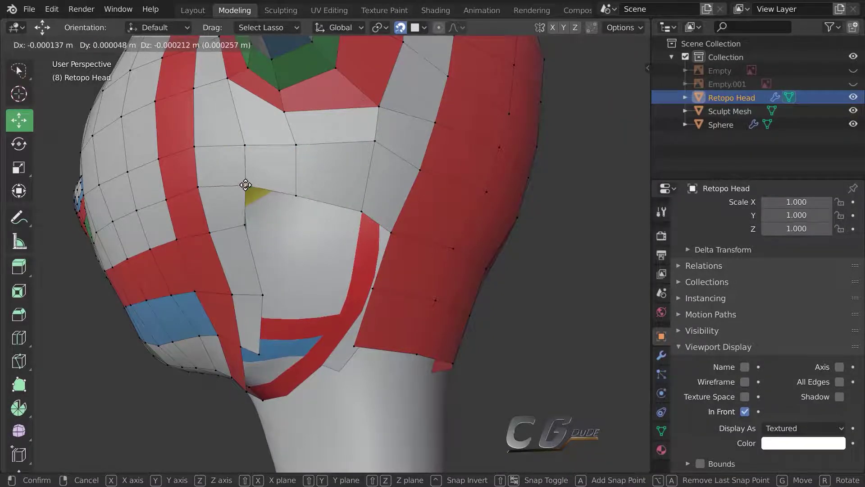
pyautogui.click(246, 184)
# Extend new vertices across the cheek-to-jaw gap and fill quads between them
pyautogui.press('f')
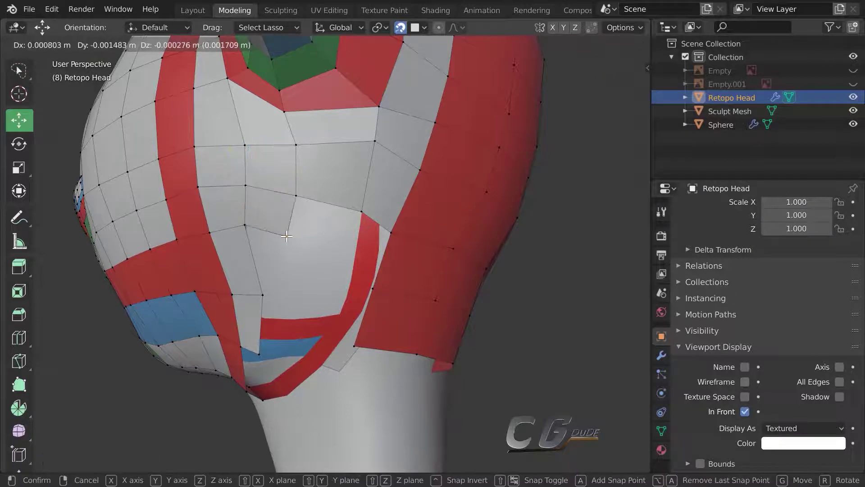
pyautogui.click(286, 236)
pyautogui.click(296, 195)
pyautogui.press('f')
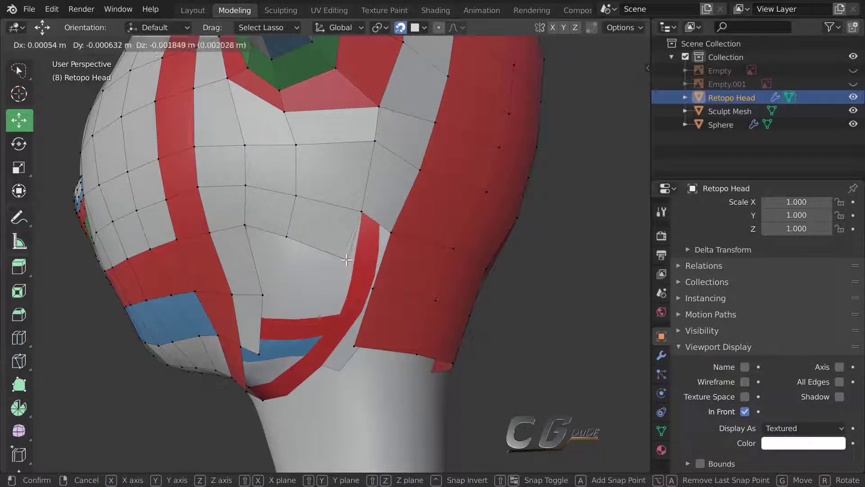
pyautogui.click(342, 266)
pyautogui.click(361, 212)
pyautogui.keyDown('shift'); pyautogui.click(342, 266); pyautogui.keyUp('shift')
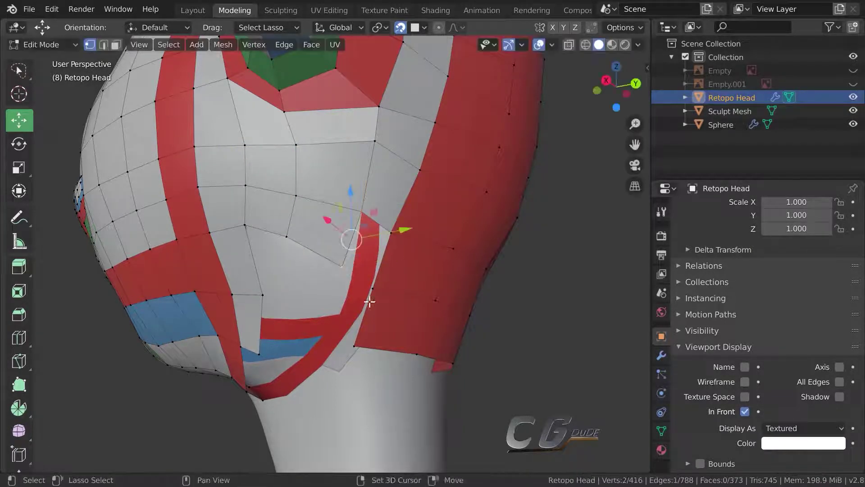
pyautogui.press('f')
# Adjust the remaining gap vertices and fill the last face by the jaw
pyautogui.moveTo(389, 273)
pyautogui.mouseDown(button='middle')
pyautogui.moveTo(405, 283)
pyautogui.moveTo(348, 248)
pyautogui.mouseUp(button='middle')
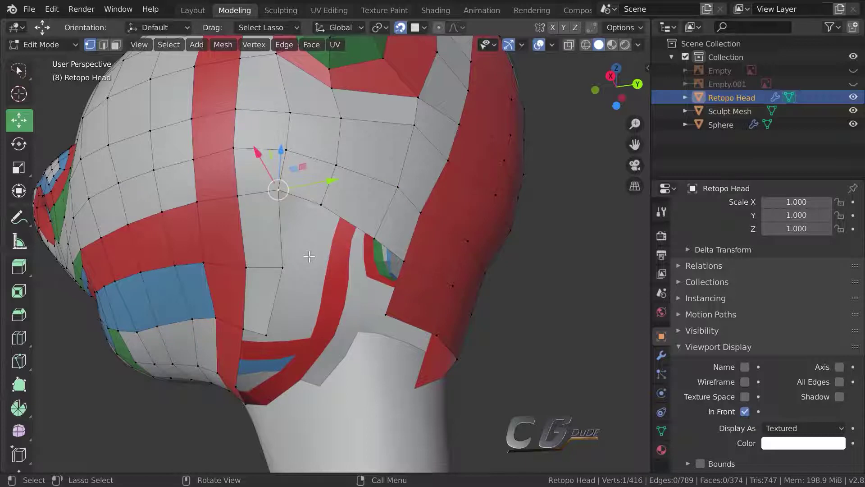
pyautogui.press('g')
pyautogui.click(308, 275)
pyautogui.click(344, 272)
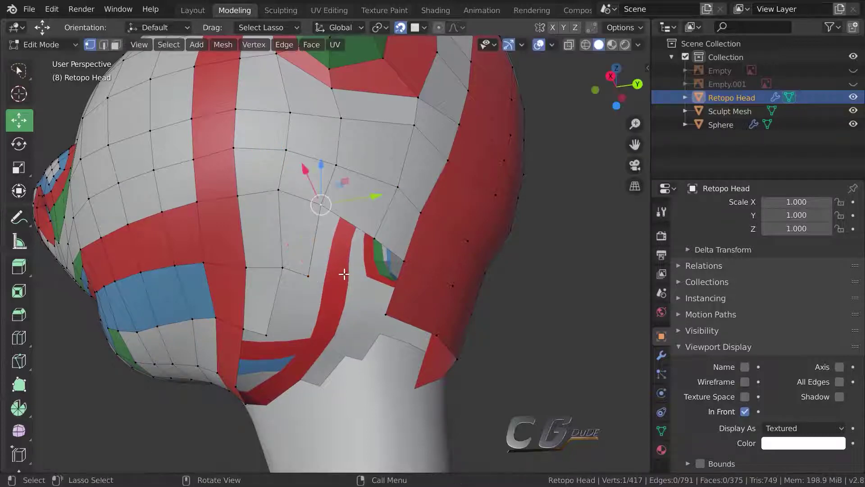
pyautogui.press('g')
pyautogui.click(351, 291)
pyautogui.click(386, 314)
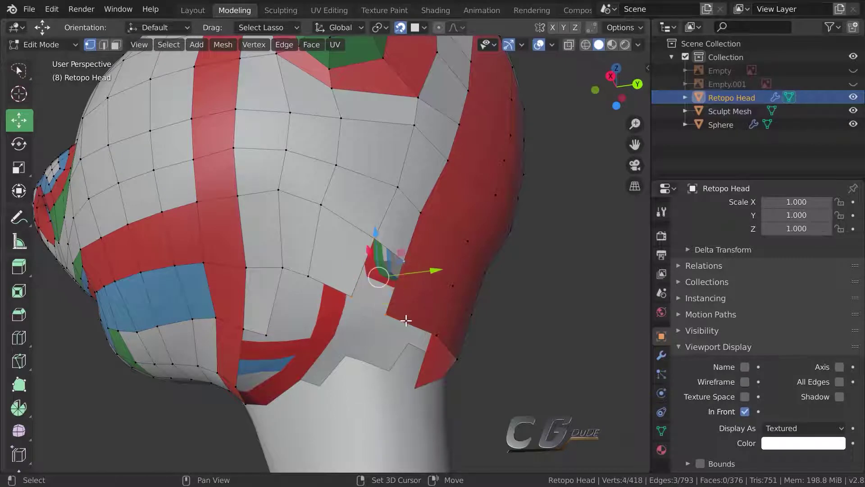
pyautogui.press('f')
pyautogui.moveTo(413, 313)
pyautogui.mouseDown(button='middle')
pyautogui.moveTo(445, 309)
pyautogui.moveTo(414, 357)
pyautogui.moveTo(413, 332)
pyautogui.moveTo(415, 344)
pyautogui.moveTo(387, 329)
pyautogui.moveTo(301, 355)
pyautogui.moveTo(339, 356)
pyautogui.moveTo(367, 338)
pyautogui.moveTo(365, 328)
pyautogui.mouseUp(button='middle')
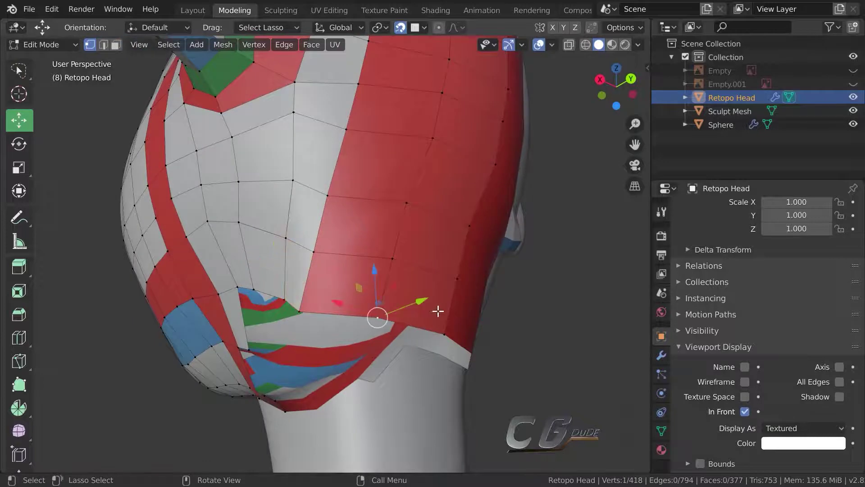
# Move the lower cheek vertices onto the sculpt surface
pyautogui.moveTo(437, 310)
pyautogui.mouseDown(button='middle')
pyautogui.moveTo(392, 311)
pyautogui.moveTo(391, 329)
pyautogui.mouseUp(button='middle')
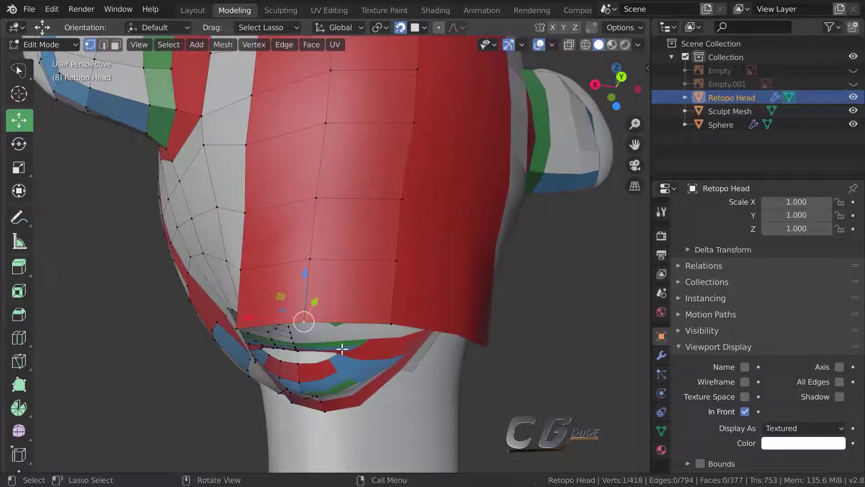
pyautogui.press('g')
pyautogui.click(336, 330)
pyautogui.click(237, 331)
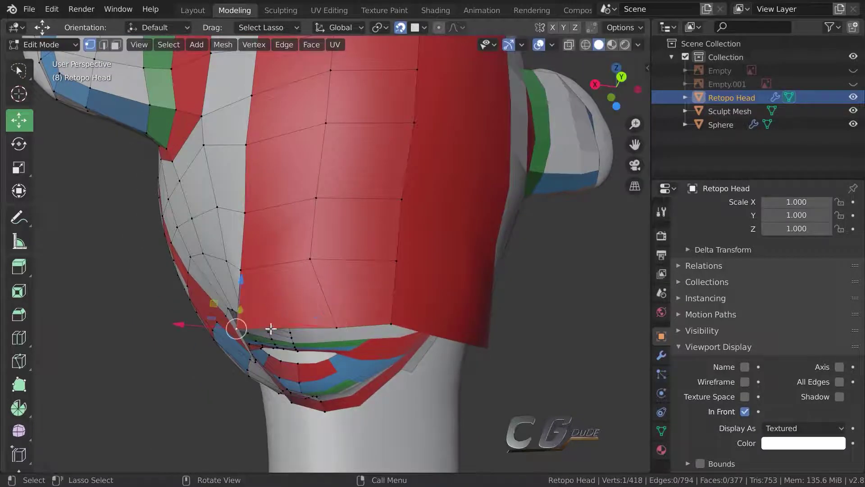
pyautogui.moveTo(270, 332); pyautogui.dragTo(319, 329, button='middle')
pyautogui.press('g')
pyautogui.click(306, 282)
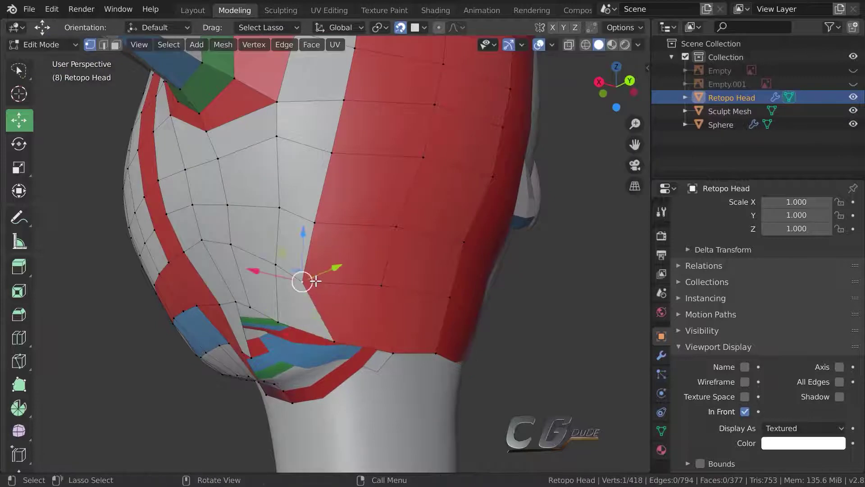
# Raise the adjusted cheek vertex slightly and move another cheek vertex upward
pyautogui.press('g')
pyautogui.click(327, 281)
pyautogui.press('g')
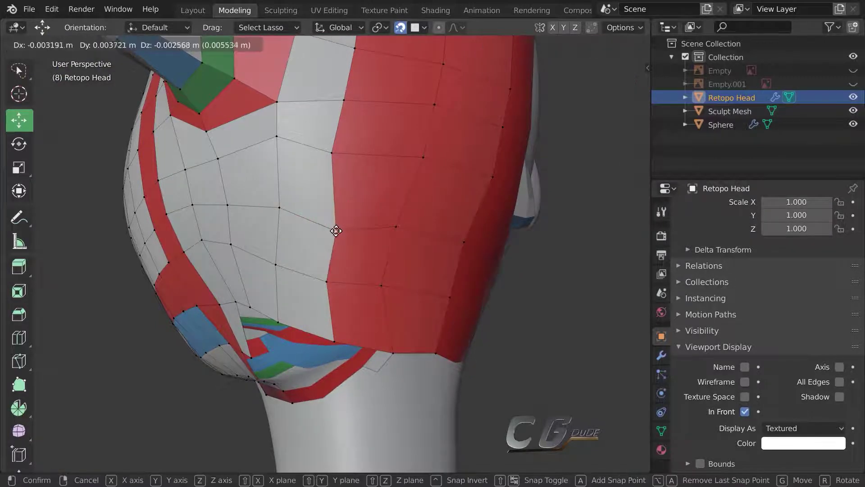
pyautogui.click(338, 228)
pyautogui.moveTo(338, 228)
pyautogui.mouseDown(button='middle')
pyautogui.moveTo(367, 271)
pyautogui.moveTo(351, 249)
pyautogui.mouseUp(button='middle')
# Nudge the cheek-edge vertices so the quads are evenly spaced
pyautogui.press('g')
pyautogui.click(347, 255)
pyautogui.press('g')
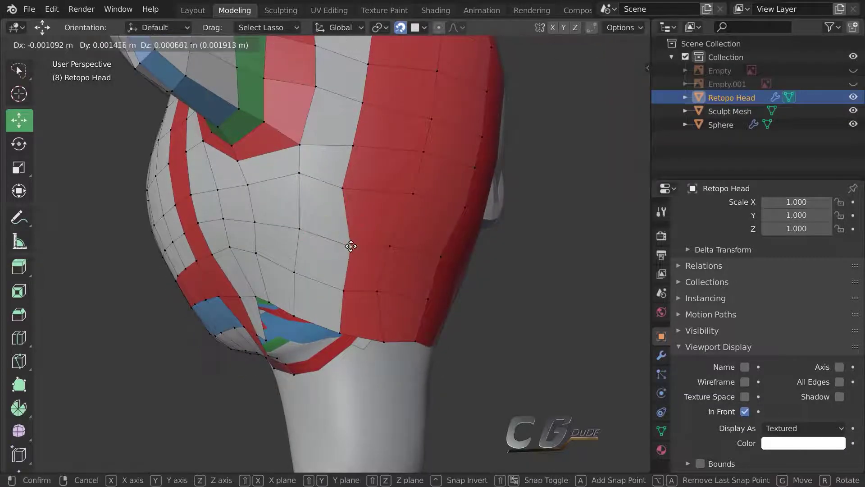
pyautogui.click(351, 247)
pyautogui.press('g')
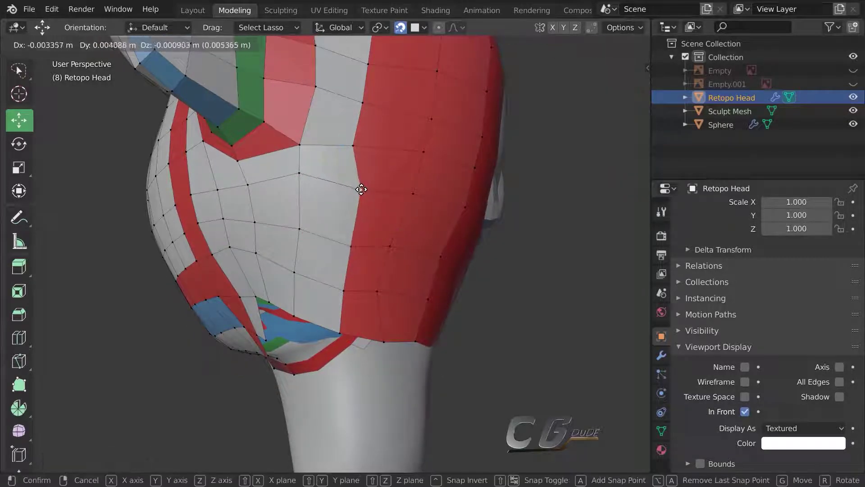
pyautogui.click(352, 187)
# From the front view, adjust two red cheek strip vertices to hug the sculpt
pyautogui.moveTo(351, 187)
pyautogui.mouseDown(button='middle')
pyautogui.moveTo(392, 225)
pyautogui.moveTo(354, 207)
pyautogui.moveTo(332, 265)
pyautogui.mouseUp(button='middle')
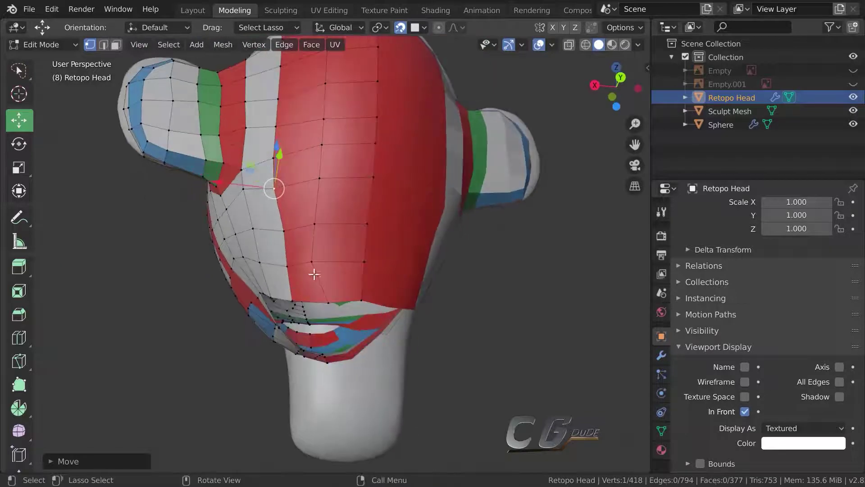
pyautogui.click(332, 265)
pyautogui.press('g')
pyautogui.click(326, 266)
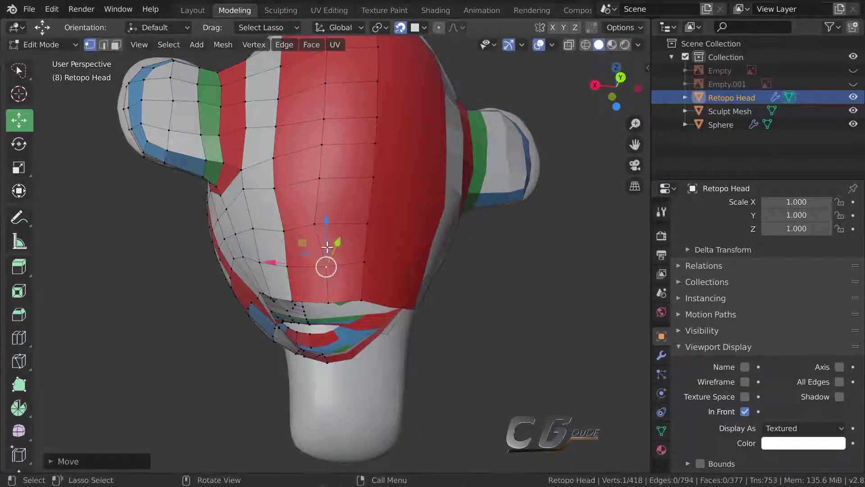
pyautogui.click(315, 224)
pyautogui.press('g')
pyautogui.click(324, 228)
pyautogui.moveTo(381, 295)
pyautogui.mouseDown(button='middle')
pyautogui.moveTo(409, 303)
pyautogui.moveTo(386, 314)
pyautogui.moveTo(405, 353)
pyautogui.moveTo(444, 328)
pyautogui.moveTo(396, 338)
pyautogui.moveTo(406, 309)
pyautogui.moveTo(380, 368)
pyautogui.moveTo(387, 348)
pyautogui.moveTo(419, 328)
pyautogui.moveTo(388, 342)
pyautogui.mouseUp(button='middle')
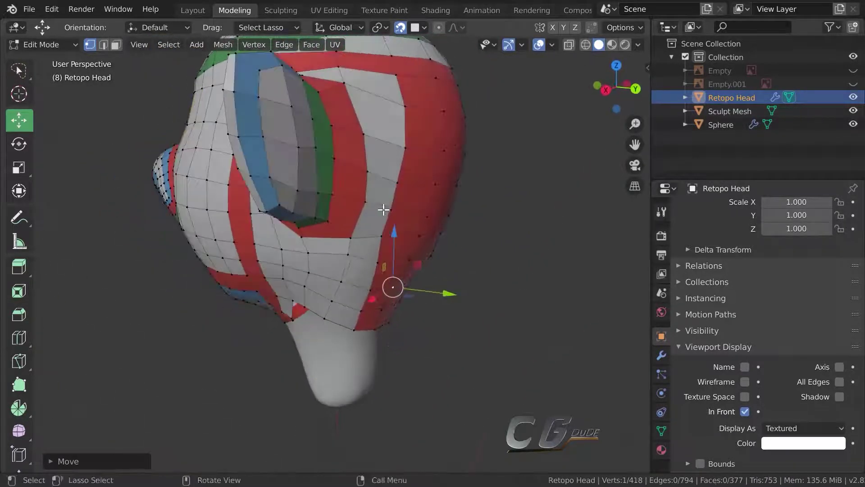
# Adjust the red-band vertex and the vertex beside the ear
pyautogui.hotkey('ctrl', 'r')
pyautogui.moveTo(415, 174)
pyautogui.mouseDown(button='middle')
pyautogui.moveTo(415, 216)
pyautogui.moveTo(330, 204)
pyautogui.moveTo(347, 224)
pyautogui.moveTo(347, 179)
pyautogui.moveTo(389, 182)
pyautogui.moveTo(346, 197)
pyautogui.moveTo(397, 184)
pyautogui.mouseUp(button='middle')
pyautogui.click(363, 153)
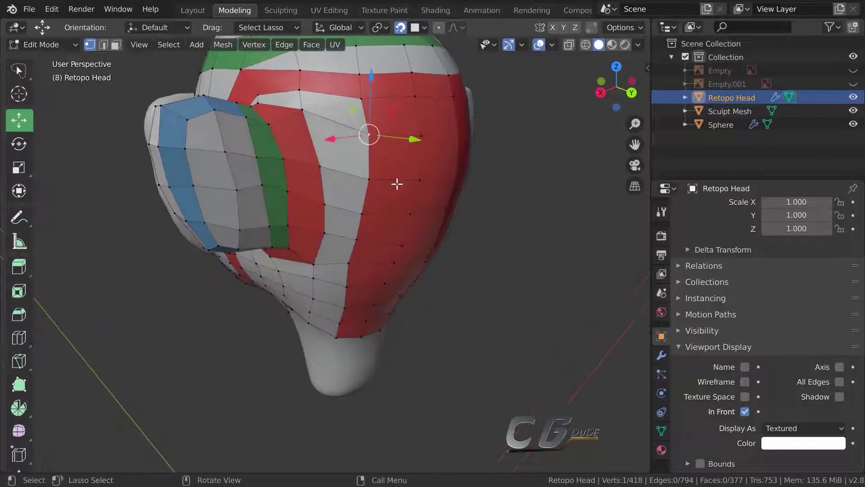
pyautogui.press('g')
pyautogui.press('g')
pyautogui.click(391, 180)
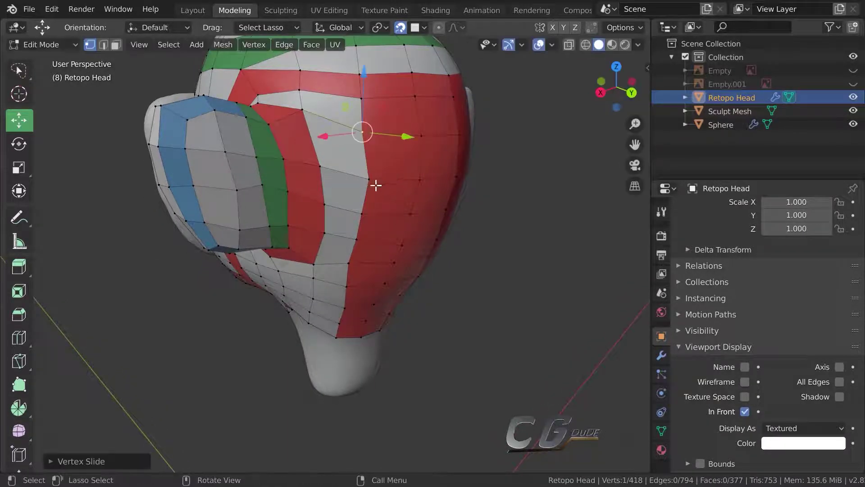
pyautogui.press('g')
pyautogui.click(367, 173)
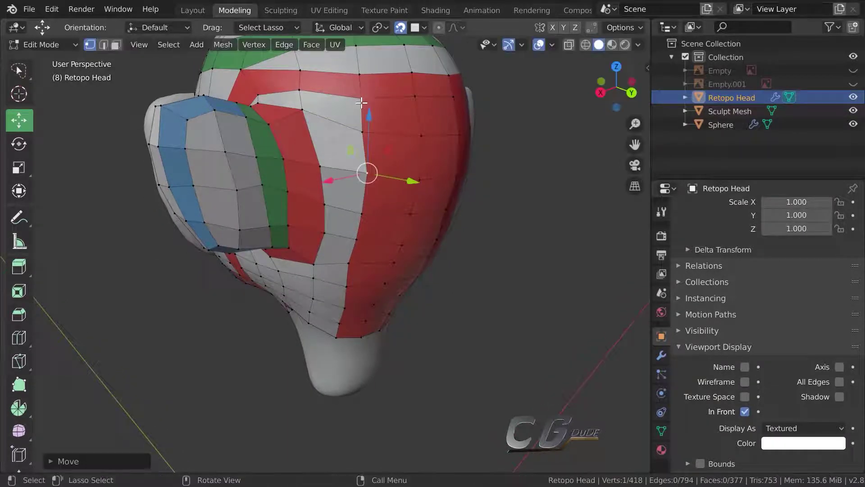
# Reposition the top- and upper-row vertices, checking the result from above
pyautogui.click(359, 97)
pyautogui.press('g')
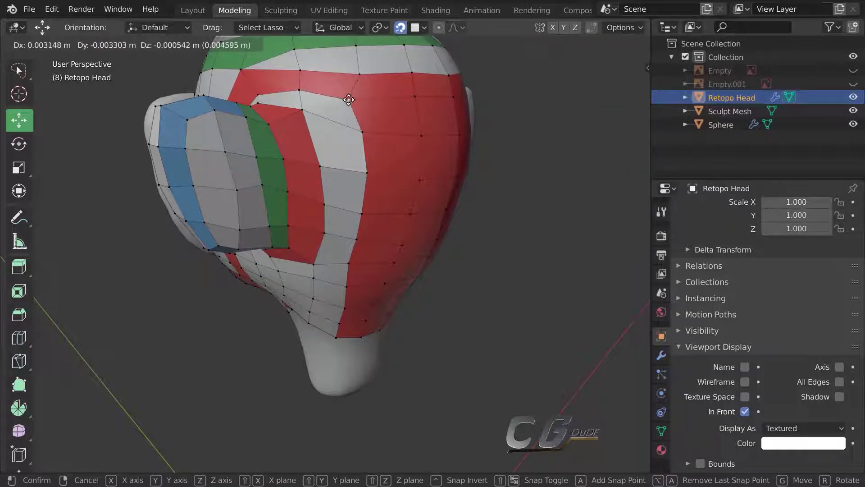
pyautogui.click(350, 97)
pyautogui.click(368, 81)
pyautogui.press('g')
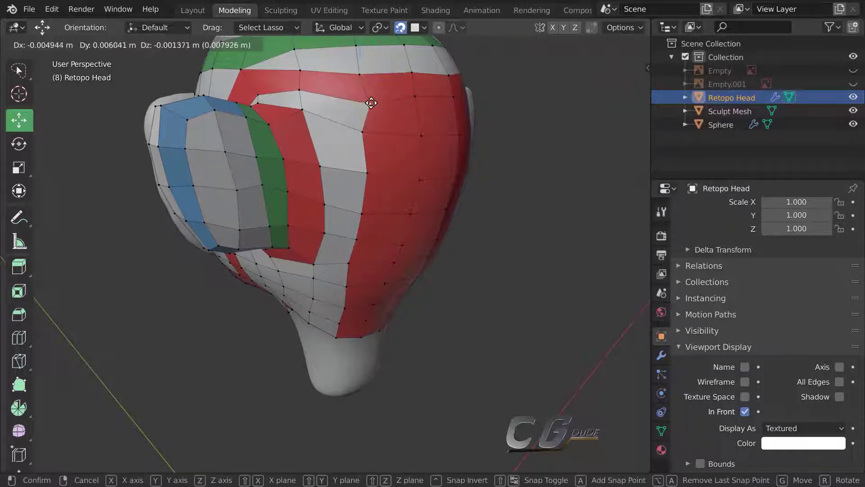
pyautogui.click(368, 101)
pyautogui.moveTo(368, 101); pyautogui.dragTo(379, 179, button='middle')
pyautogui.scroll(-2, 378, 179)
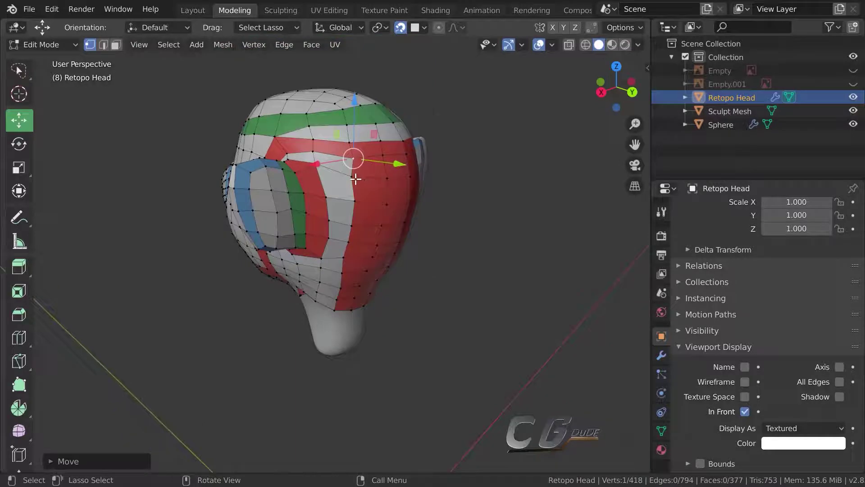
pyautogui.scroll(2, 372, 180)
pyautogui.press('g')
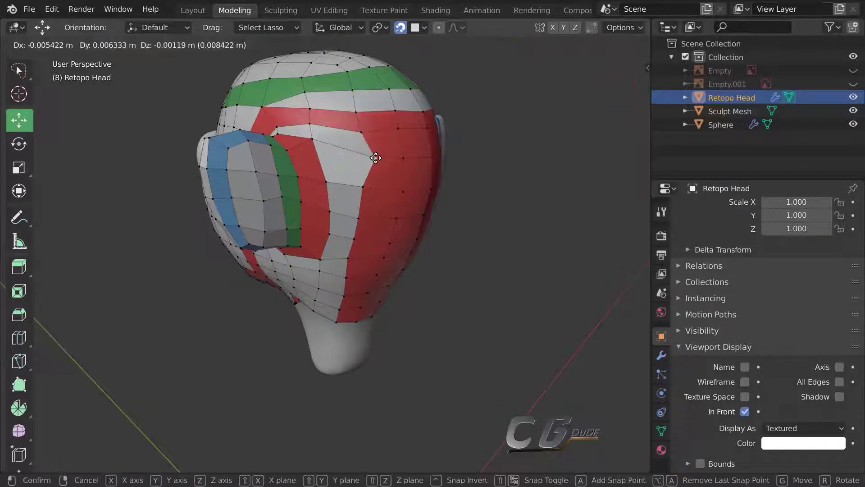
pyautogui.click(364, 156)
# Move the jaw-gap vertices toward the neck from the front view
pyautogui.moveTo(363, 245)
pyautogui.mouseDown(button='middle')
pyautogui.moveTo(413, 229)
pyautogui.moveTo(450, 251)
pyautogui.moveTo(302, 231)
pyautogui.moveTo(303, 207)
pyautogui.moveTo(264, 236)
pyautogui.moveTo(361, 236)
pyautogui.moveTo(346, 259)
pyautogui.moveTo(415, 273)
pyautogui.moveTo(376, 286)
pyautogui.moveTo(390, 327)
pyautogui.moveTo(374, 293)
pyautogui.moveTo(373, 328)
pyautogui.moveTo(396, 271)
pyautogui.moveTo(318, 313)
pyautogui.moveTo(233, 311)
pyautogui.moveTo(334, 303)
pyautogui.moveTo(328, 295)
pyautogui.moveTo(361, 252)
pyautogui.mouseUp(button='middle')
pyautogui.scroll(3, 390, 326)
pyautogui.click(358, 244)
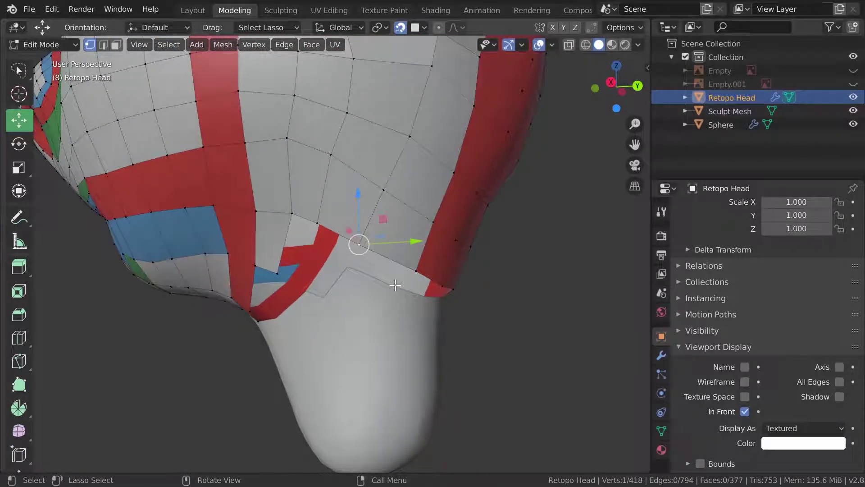
pyautogui.press('g')
pyautogui.click(387, 259)
pyautogui.click(317, 221)
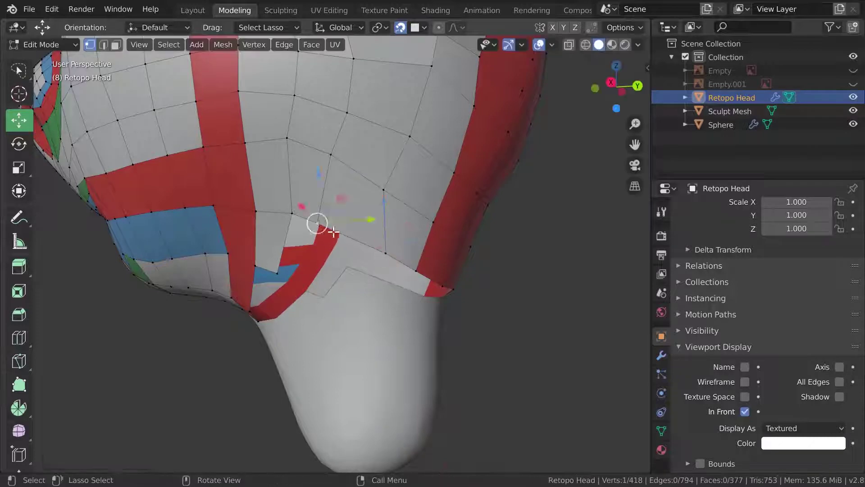
pyautogui.press('g')
pyautogui.click(381, 229)
# Shift two more jaw-edge vertices onto the neck surface
pyautogui.moveTo(380, 228); pyautogui.dragTo(392, 251, button='middle')
pyautogui.scroll(2, 343, 198)
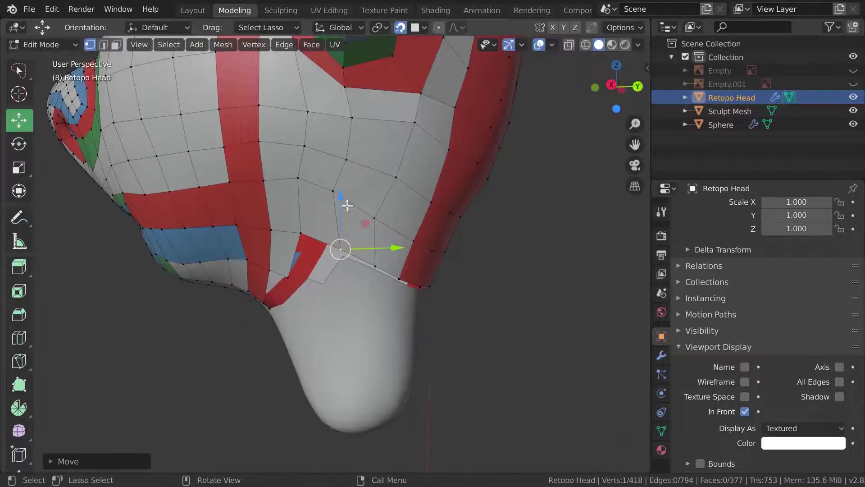
pyautogui.click(334, 190)
pyautogui.press('g')
pyautogui.click(348, 199)
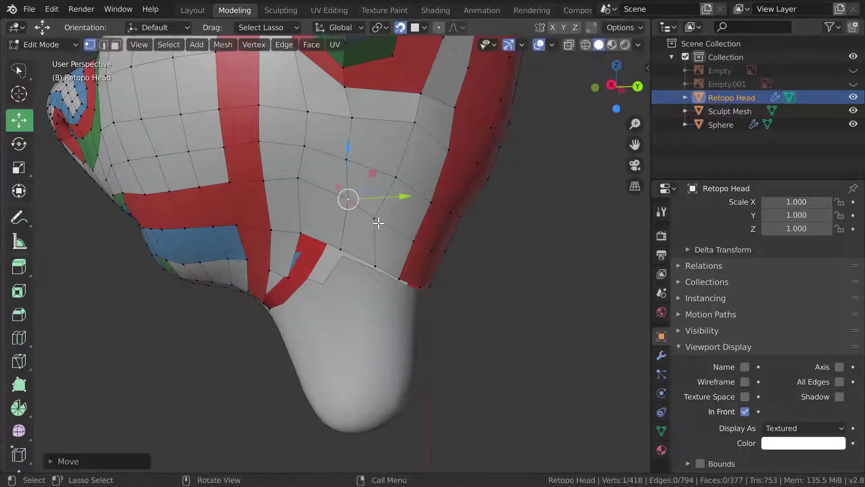
pyautogui.click(374, 218)
pyautogui.press('g')
pyautogui.click(389, 223)
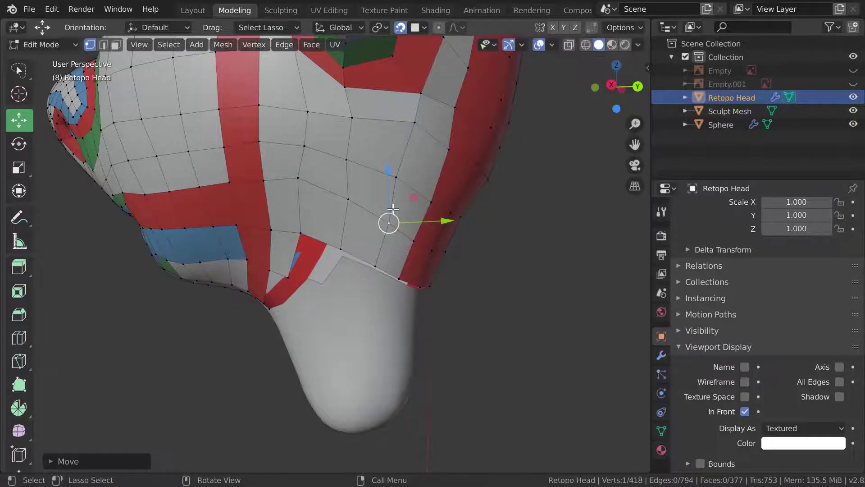
# Lower the vertex under the jaw onto the neck, redoing the move once
pyautogui.moveTo(393, 209)
pyautogui.mouseDown(button='middle')
pyautogui.moveTo(422, 247)
pyautogui.moveTo(361, 255)
pyautogui.moveTo(429, 231)
pyautogui.moveTo(396, 238)
pyautogui.mouseUp(button='middle')
pyautogui.scroll(3, 421, 247)
pyautogui.scroll(-3, 361, 255)
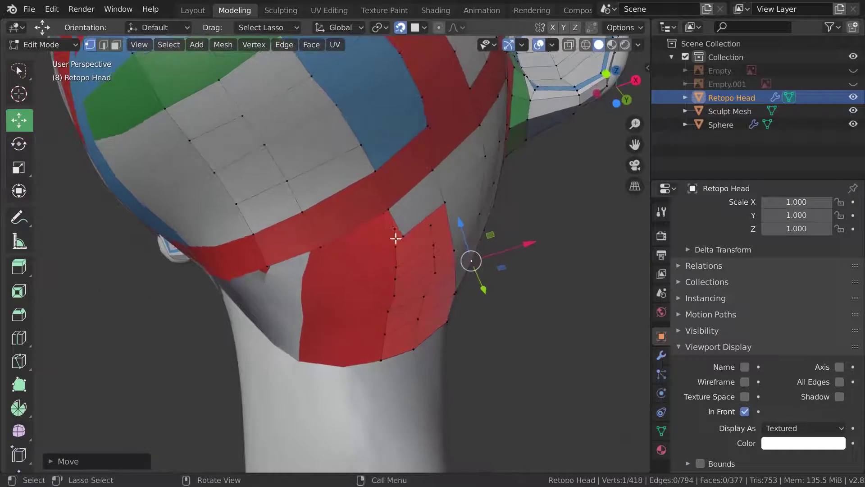
pyautogui.click(388, 210)
pyautogui.press('g')
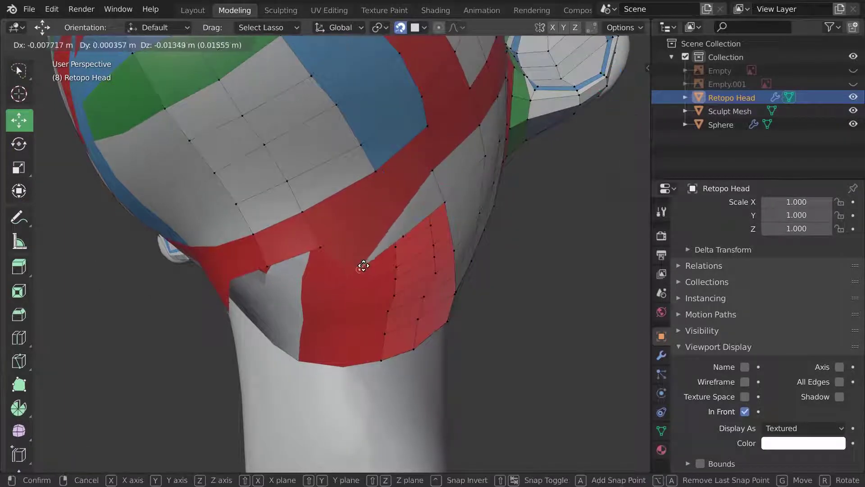
pyautogui.rightClick(371, 221)
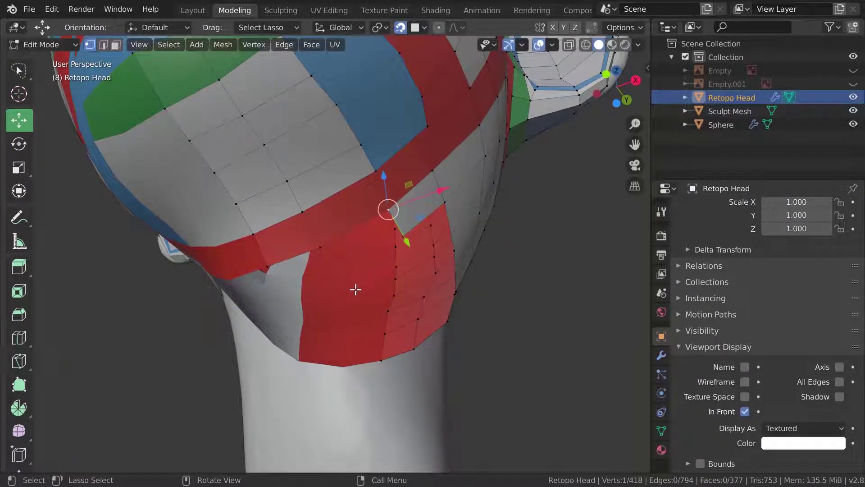
pyautogui.press('g')
pyautogui.click(332, 281)
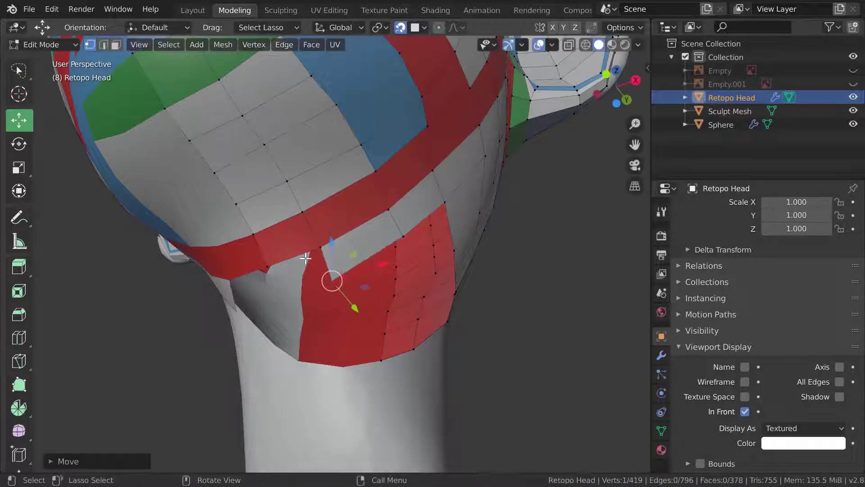
# Move the lower jaw-edge vertex and select the vertex near the jaw corner
pyautogui.click(277, 301)
pyautogui.press('g')
pyautogui.click(292, 295)
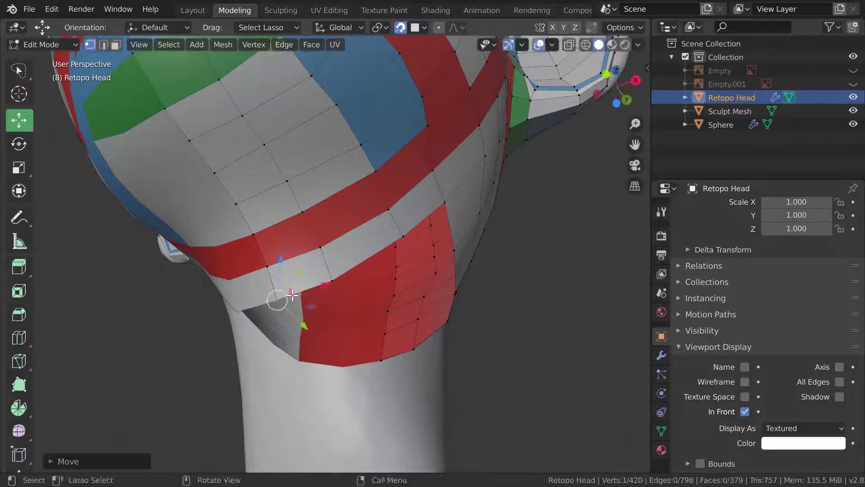
pyautogui.moveTo(287, 296)
pyautogui.mouseDown(button='middle')
pyautogui.moveTo(367, 261)
pyautogui.moveTo(329, 314)
pyautogui.moveTo(390, 280)
pyautogui.moveTo(360, 286)
pyautogui.moveTo(413, 313)
pyautogui.moveTo(388, 286)
pyautogui.moveTo(407, 290)
pyautogui.moveTo(399, 303)
pyautogui.moveTo(396, 293)
pyautogui.moveTo(413, 282)
pyautogui.moveTo(458, 280)
pyautogui.moveTo(319, 338)
pyautogui.moveTo(415, 334)
pyautogui.moveTo(379, 333)
pyautogui.moveTo(378, 320)
pyautogui.moveTo(265, 338)
pyautogui.moveTo(392, 319)
pyautogui.moveTo(329, 334)
pyautogui.moveTo(347, 333)
pyautogui.moveTo(367, 369)
pyautogui.mouseUp(button='middle')
pyautogui.click(410, 283)
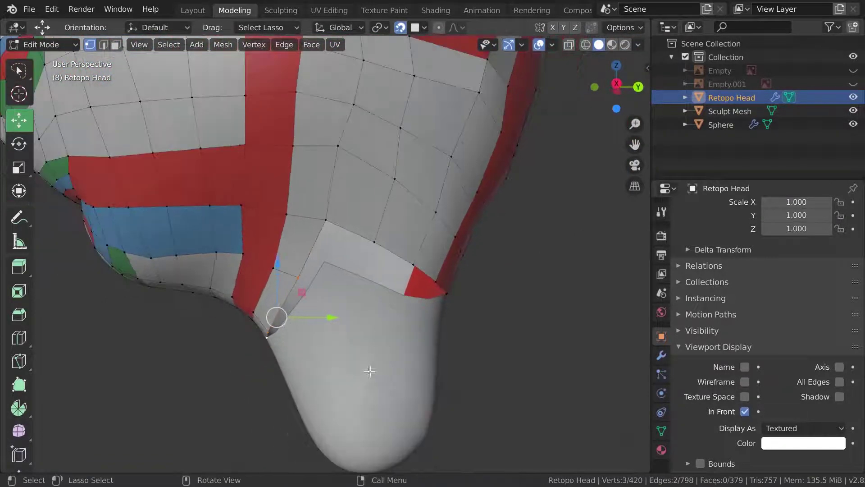
# In Right Ortho view, extrude the selected jaw edge into new faces toward the neck
pyautogui.moveTo(387, 195); pyautogui.dragTo(448, 204, button='middle')
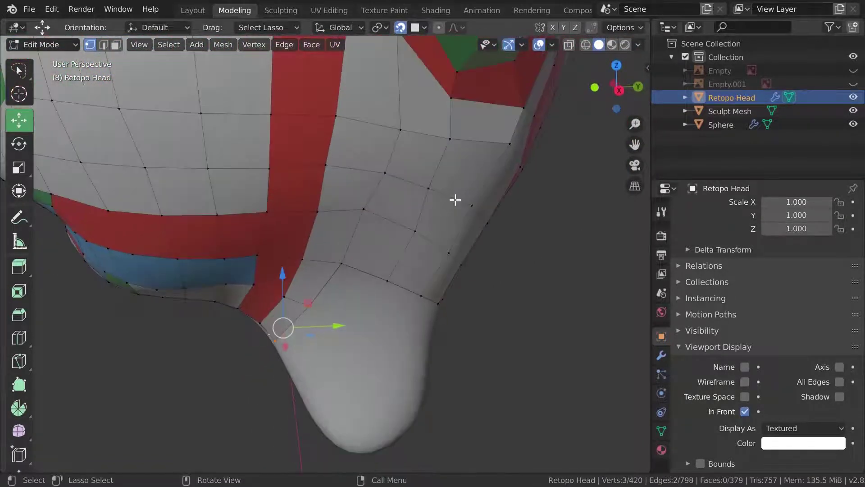
pyautogui.press('KP_3')
pyautogui.scroll(3, 370, 314)
pyautogui.scroll(-3, 329, 332)
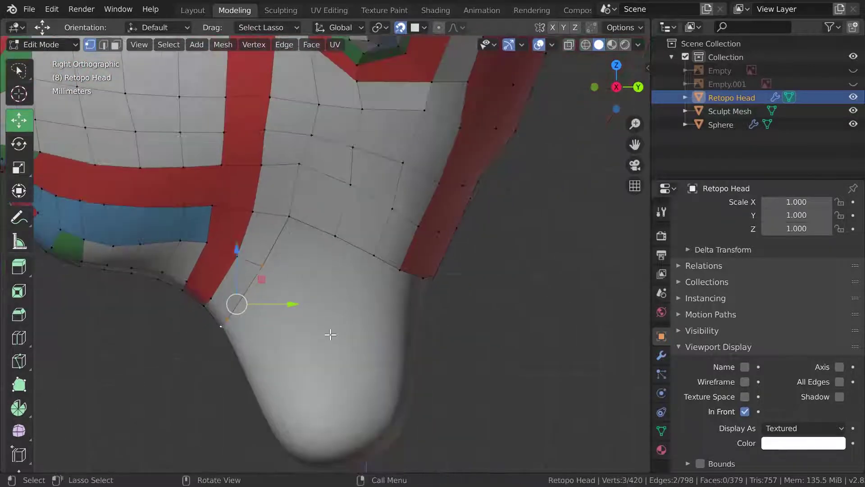
pyautogui.keyDown('shift'); pyautogui.moveTo(328, 332); pyautogui.dragTo(335, 309, button='middle'); pyautogui.keyUp('shift')
pyautogui.scroll(2, 334, 316)
pyautogui.scroll(-3, 320, 295)
pyautogui.scroll(1, 320, 299)
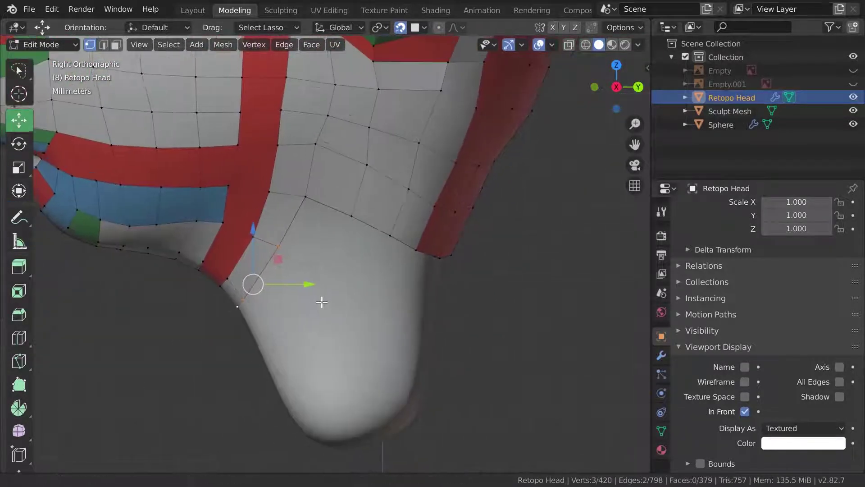
pyautogui.scroll(2, 328, 301)
pyautogui.scroll(-1, 333, 303)
pyautogui.scroll(-1, 340, 297)
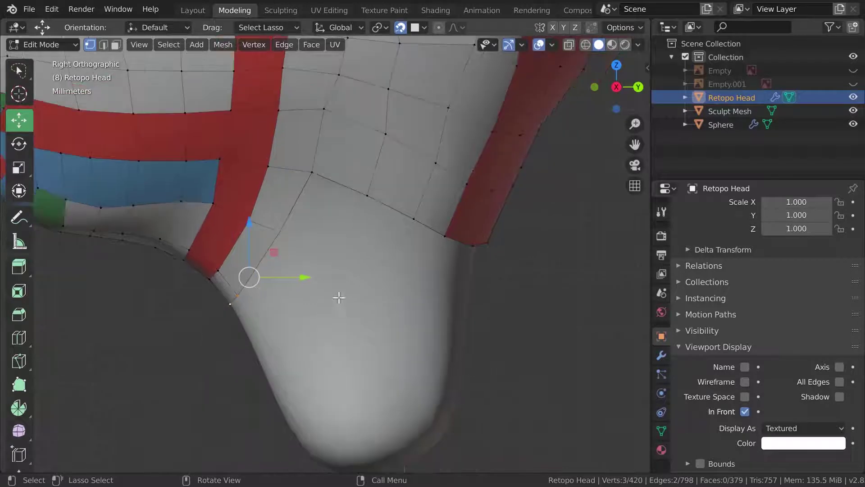
pyautogui.scroll(-2, 340, 297)
pyautogui.scroll(4, 333, 293)
pyautogui.scroll(3, 329, 289)
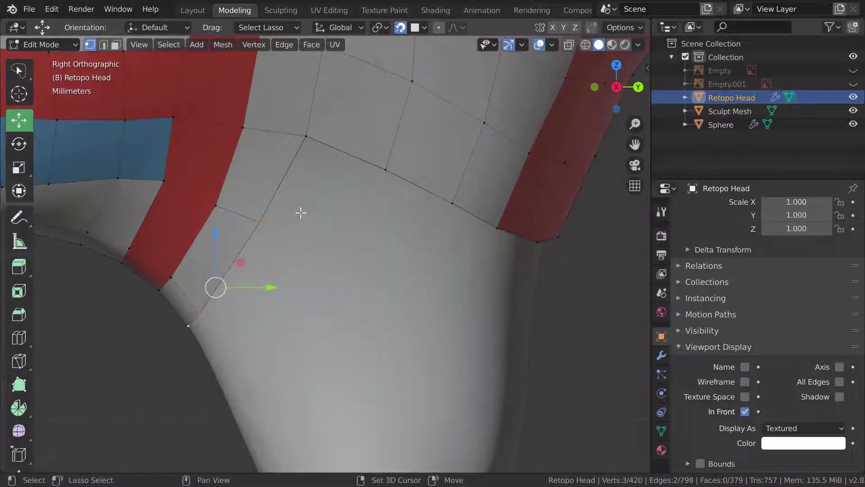
pyautogui.press('e')
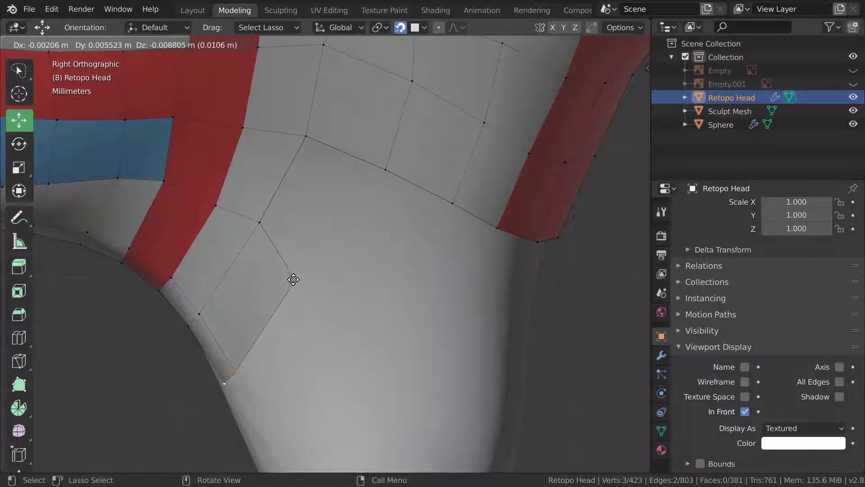
pyautogui.click(290, 283)
pyautogui.moveTo(290, 282)
pyautogui.mouseDown(button='middle')
pyautogui.moveTo(382, 314)
pyautogui.moveTo(353, 322)
pyautogui.moveTo(299, 312)
pyautogui.mouseUp(button='middle')
pyautogui.press('KP_3')
# Select two jaw-edge vertices and extrude that edge down toward the neck
pyautogui.scroll(-2, 299, 313)
pyautogui.scroll(2, 361, 238)
pyautogui.click(346, 232)
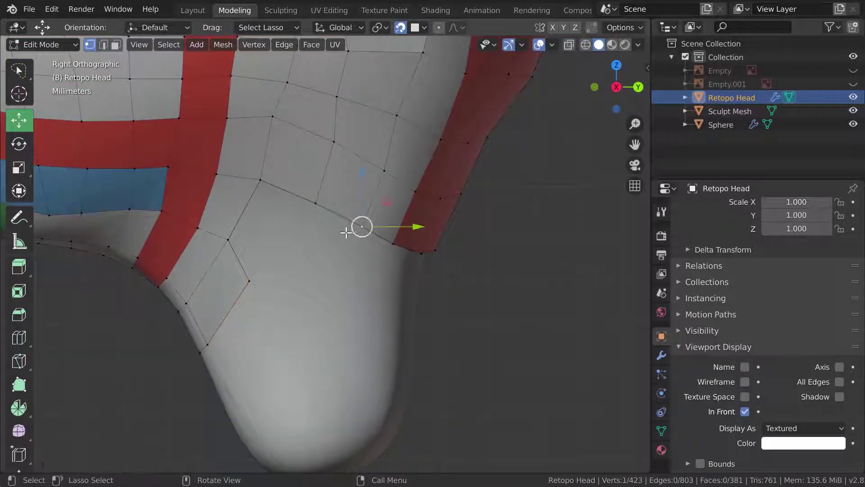
pyautogui.moveTo(409, 250); pyautogui.dragTo(346, 234, button='middle')
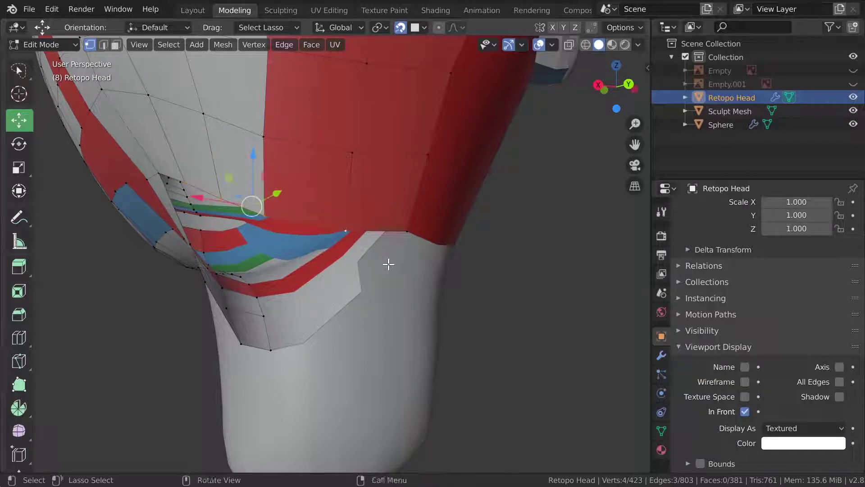
pyautogui.scroll(-3, 388, 265)
pyautogui.scroll(3, 377, 267)
pyautogui.moveTo(363, 253)
pyautogui.mouseDown(button='middle')
pyautogui.moveTo(376, 209)
pyautogui.moveTo(338, 232)
pyautogui.mouseUp(button='middle')
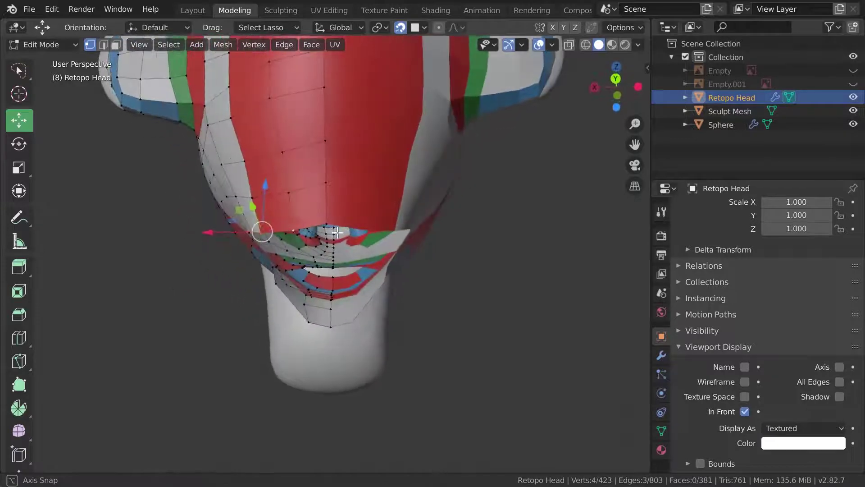
pyautogui.keyDown('shift'); pyautogui.click(326, 225); pyautogui.keyUp('shift')
pyautogui.moveTo(327, 226); pyautogui.dragTo(433, 260, button='middle')
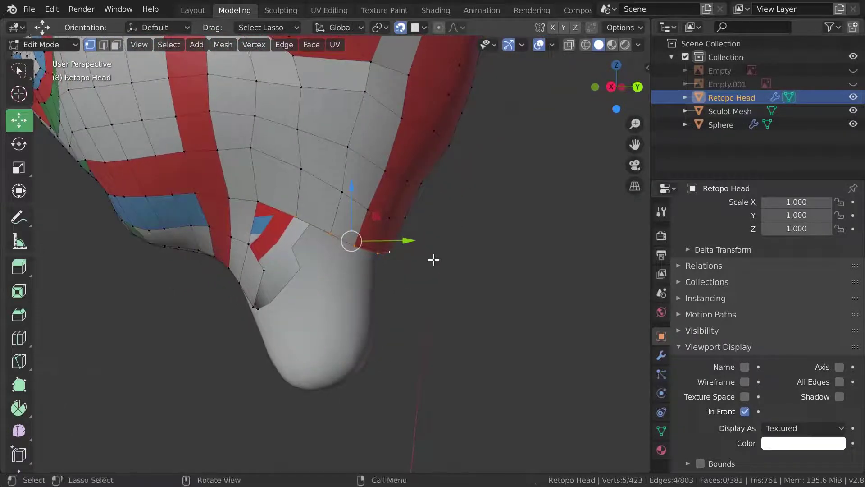
pyautogui.press('KP_3')
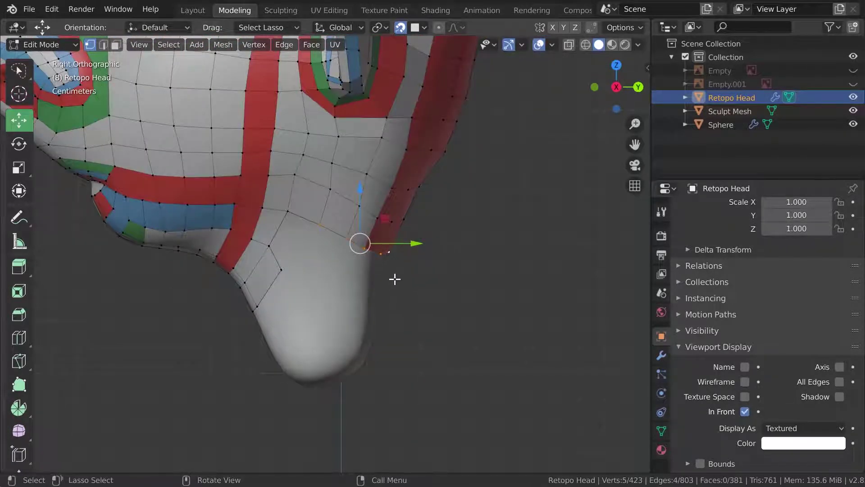
pyautogui.press('e')
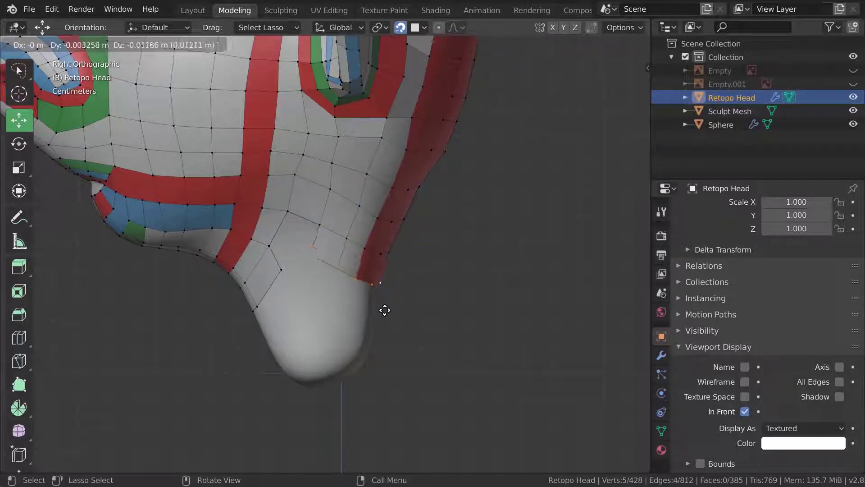
pyautogui.click(383, 310)
pyautogui.scroll(1, 401, 315)
pyautogui.scroll(1, 398, 320)
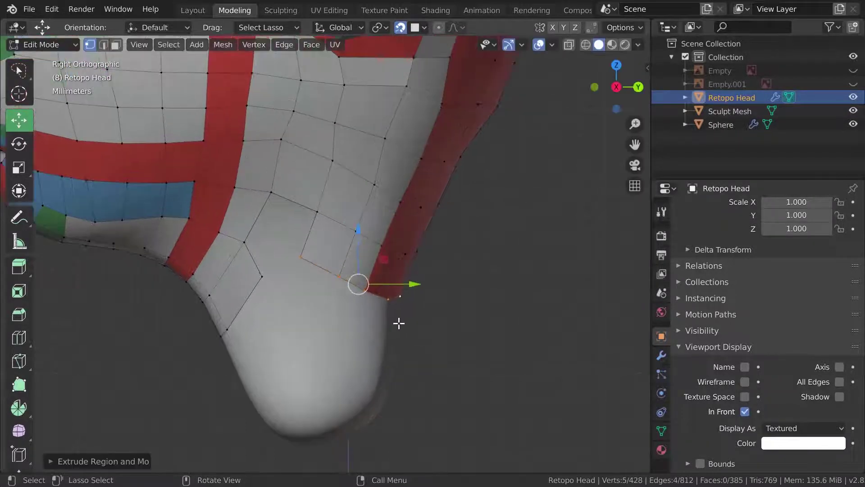
pyautogui.scroll(1, 391, 326)
# Slide the new edge into place and fill the four-vertex gap with a face
pyautogui.press('g')
pyautogui.press('g')
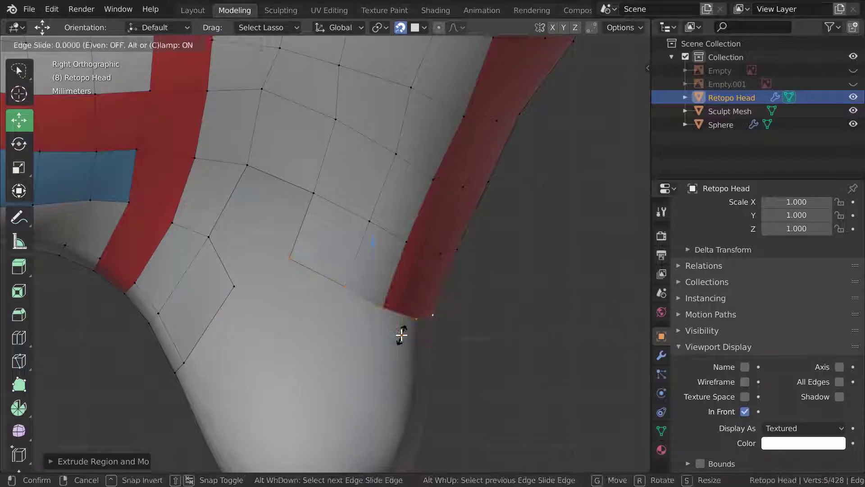
pyautogui.click(400, 335)
pyautogui.scroll(1, 317, 280)
pyautogui.keyDown('shift'); pyautogui.moveTo(317, 280); pyautogui.dragTo(265, 286, button='middle'); pyautogui.keyUp('shift')
pyautogui.scroll(-1, 242, 271)
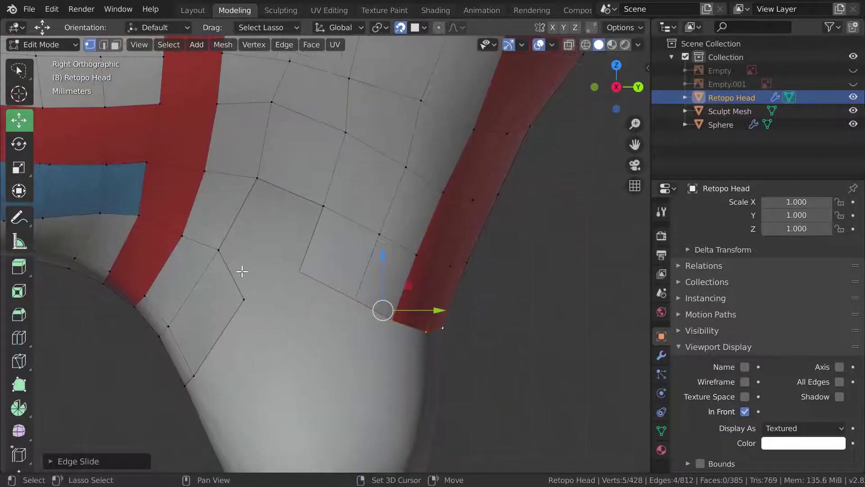
pyautogui.click(221, 252)
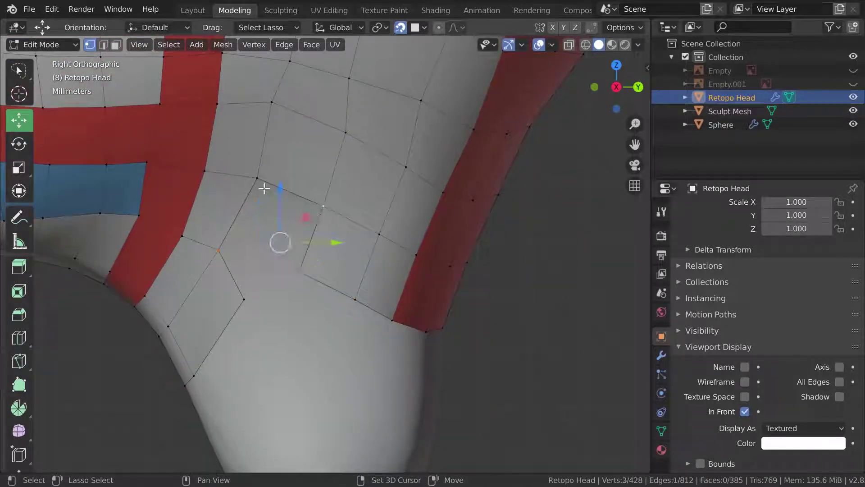
pyautogui.press('f')
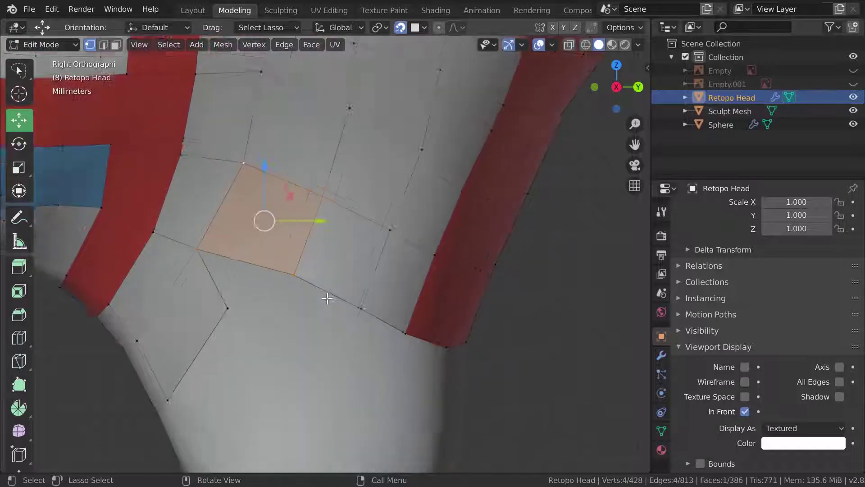
pyautogui.scroll(1, 290, 305)
# Move the selected jaw vertex and its neighbour to even out the quads
pyautogui.scroll(-1, 273, 316)
pyautogui.scroll(-2, 284, 320)
pyautogui.scroll(-2, 298, 324)
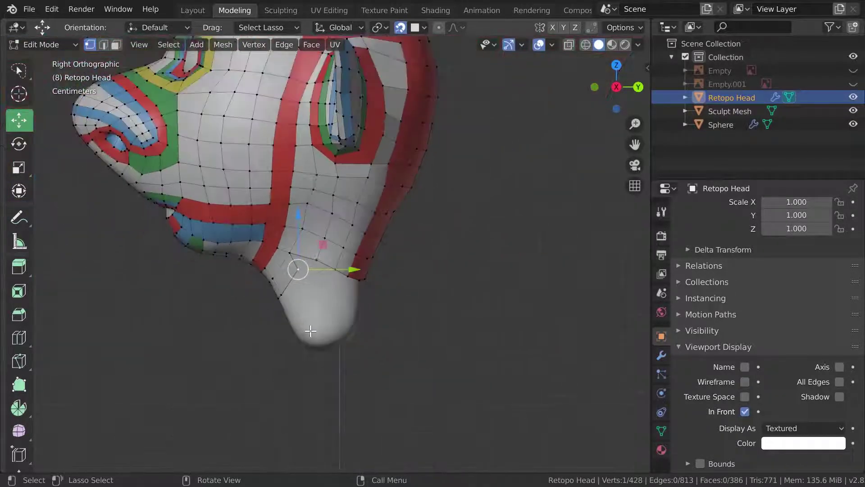
pyautogui.scroll(2, 312, 330)
pyautogui.scroll(-1, 312, 331)
pyautogui.scroll(1, 280, 202)
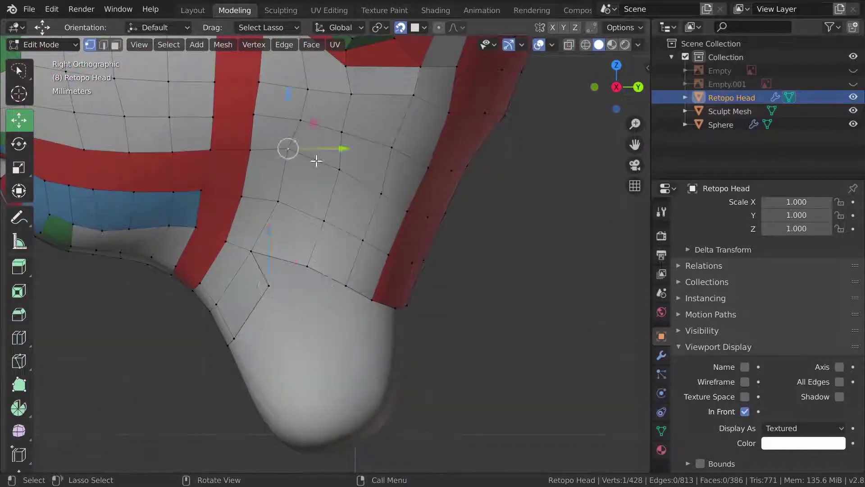
pyautogui.press('g')
pyautogui.click(298, 155)
pyautogui.click(341, 133)
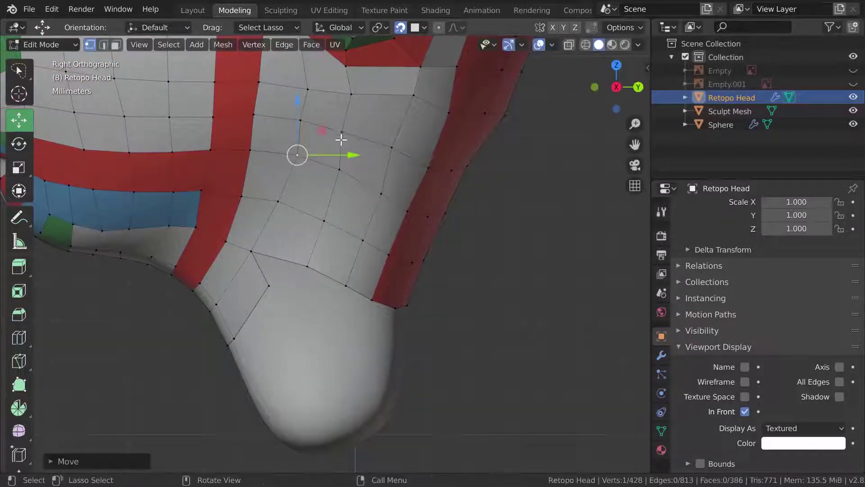
pyautogui.press('g')
pyautogui.click(351, 135)
pyautogui.scroll(-1, 358, 237)
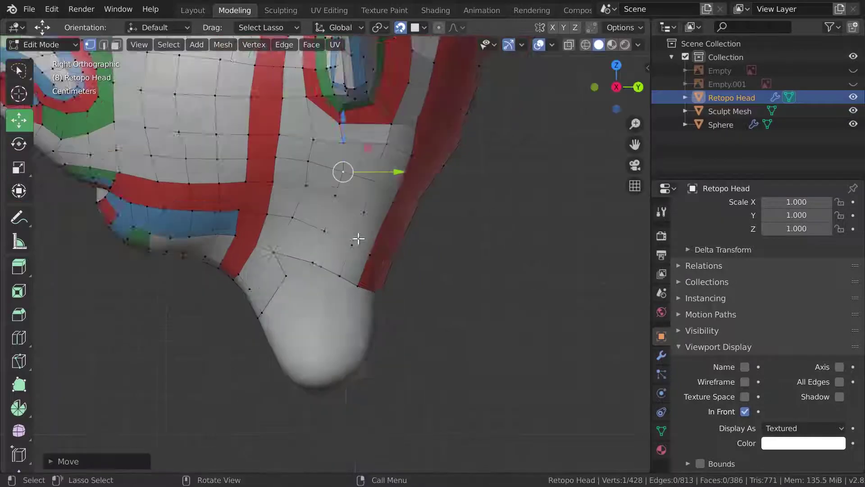
pyautogui.scroll(-1, 352, 315)
pyautogui.scroll(1, 352, 320)
pyautogui.scroll(1, 349, 322)
pyautogui.scroll(2, 316, 323)
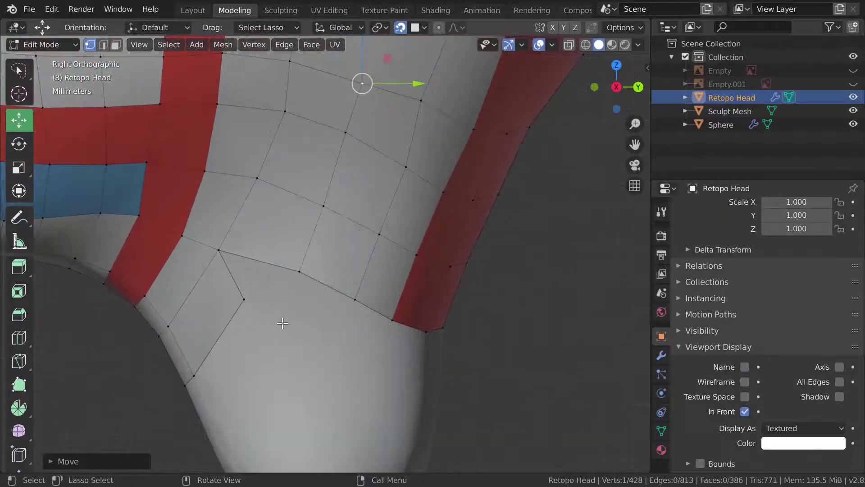
# Reposition the jaw vertex just above the neck twice, then zoom out
pyautogui.click(250, 301)
pyautogui.scroll(-1, 293, 302)
pyautogui.scroll(-1, 299, 302)
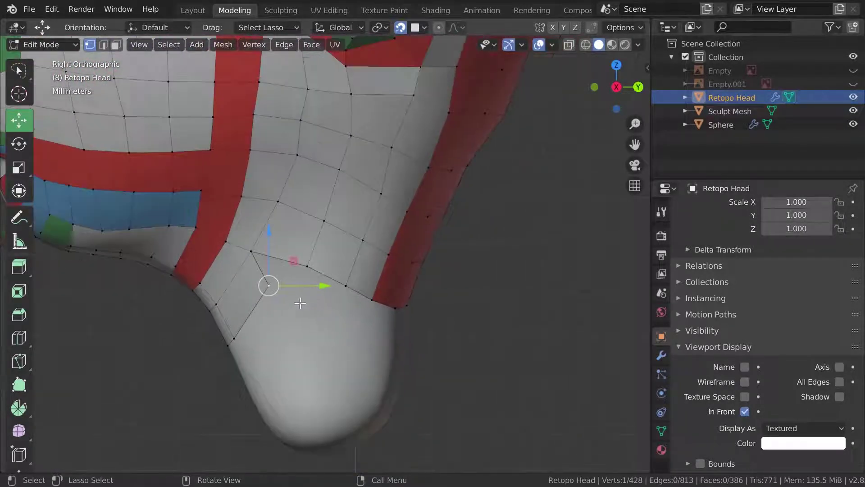
pyautogui.scroll(1, 306, 296)
pyautogui.scroll(-1, 306, 296)
pyautogui.press('g')
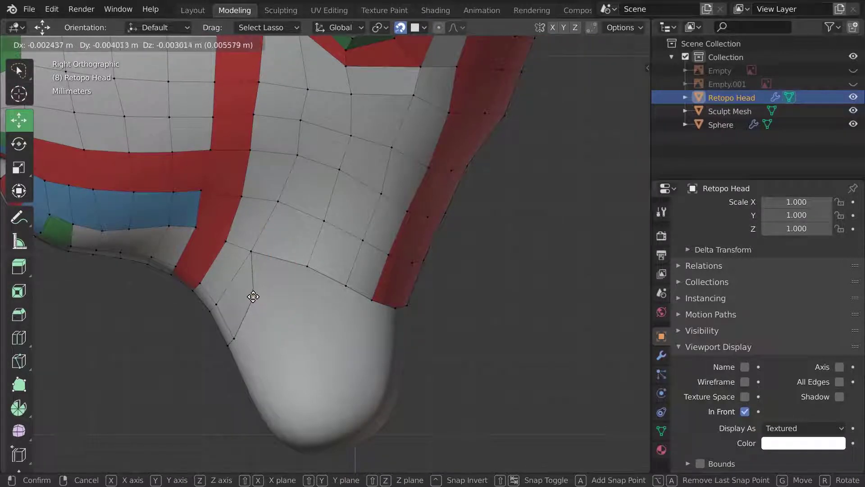
pyautogui.click(254, 297)
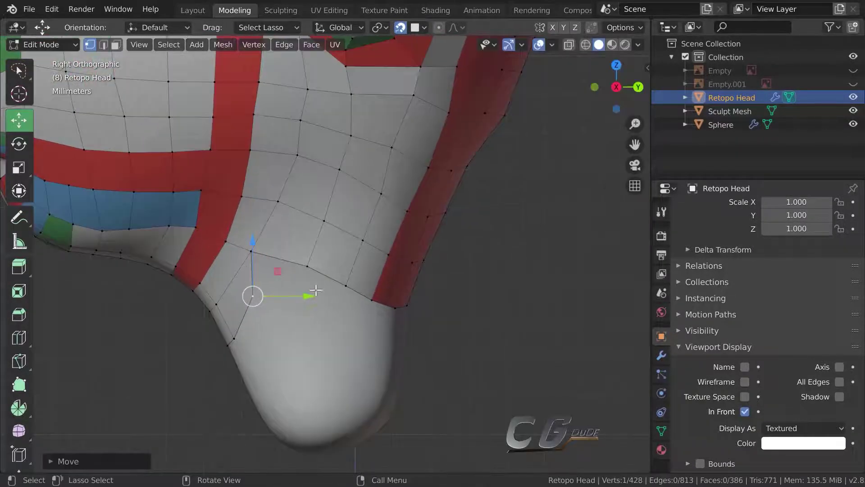
pyautogui.scroll(2, 316, 291)
pyautogui.press('g')
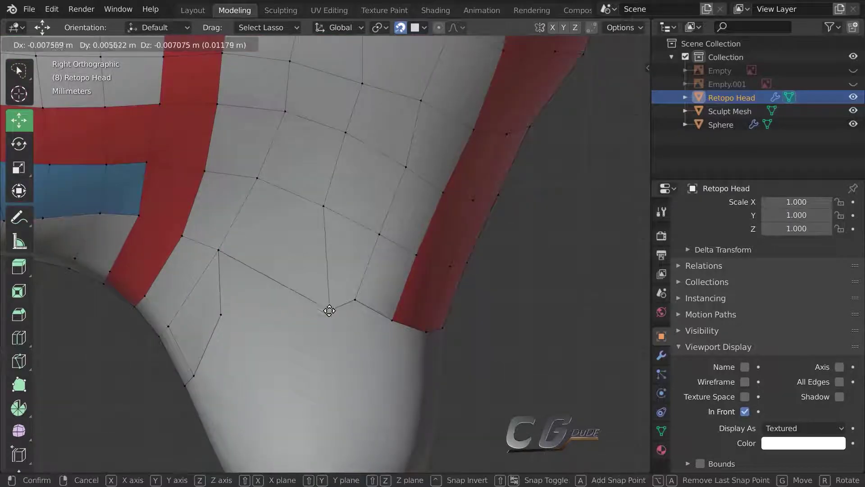
pyautogui.click(304, 276)
pyautogui.scroll(-3, 243, 319)
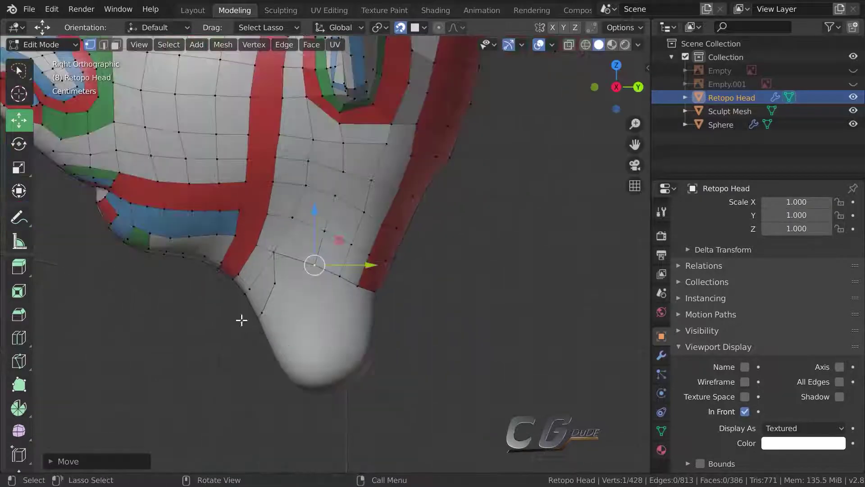
pyautogui.scroll(-2, 292, 227)
pyautogui.scroll(-3, 225, 246)
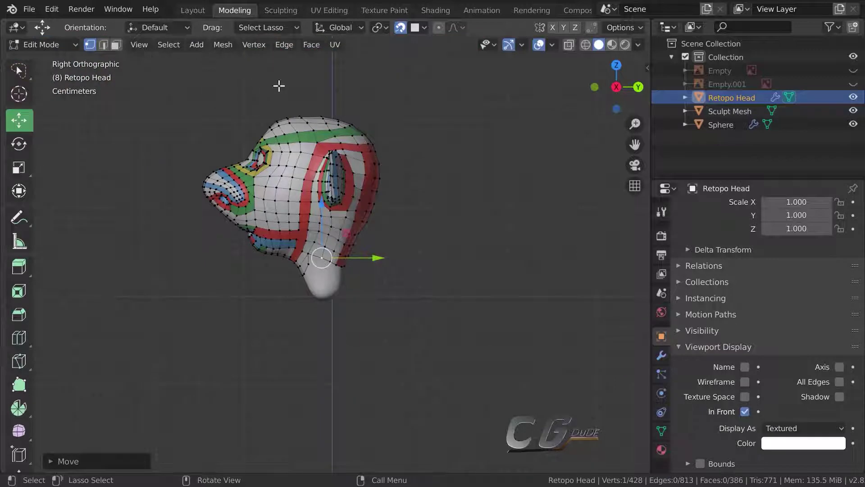
# Erase the blue annotation stroke beside the head's profile using the Annotate tool
pyautogui.click(19, 217)
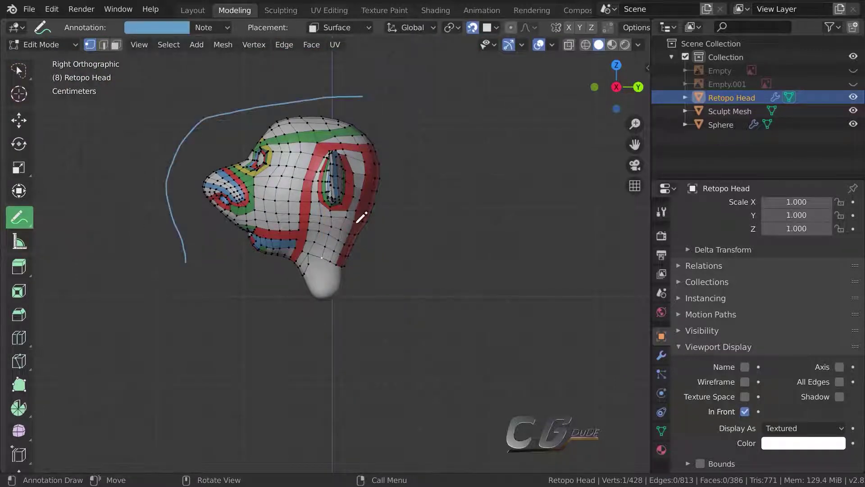
pyautogui.scroll(3, 299, 290)
pyautogui.scroll(3, 269, 294)
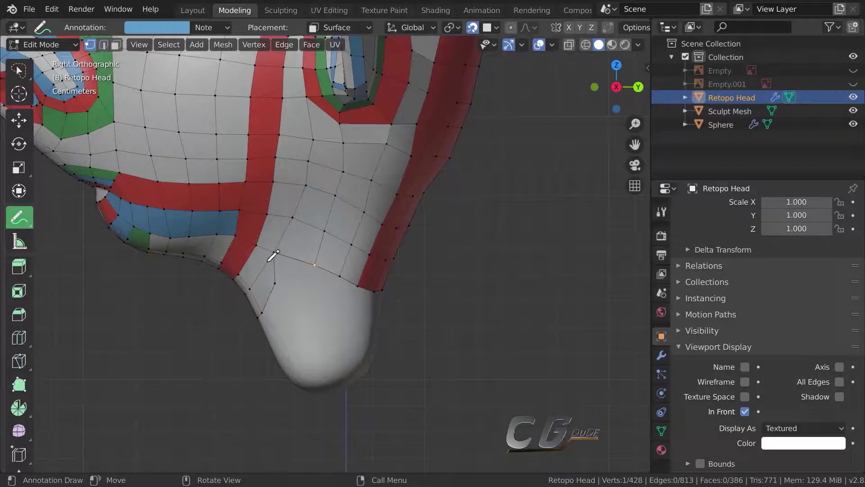
pyautogui.scroll(-1, 353, 299)
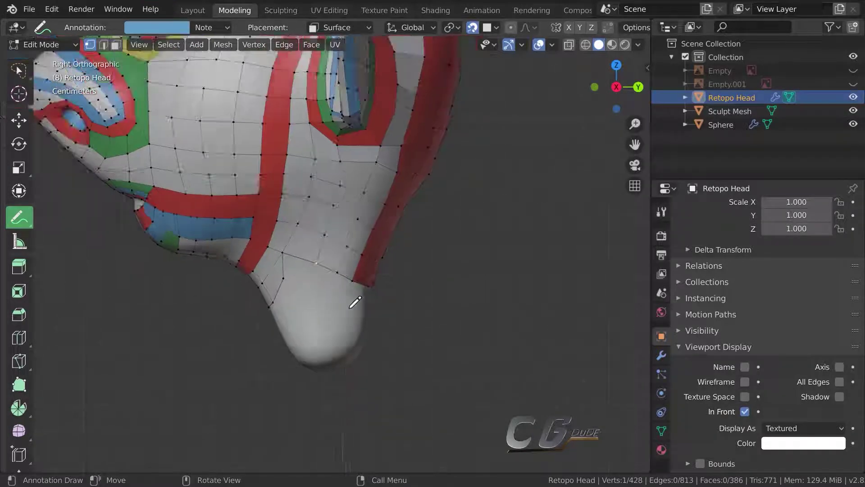
pyautogui.scroll(-1, 333, 301)
pyautogui.scroll(-2, 234, 299)
pyautogui.scroll(-5, 233, 298)
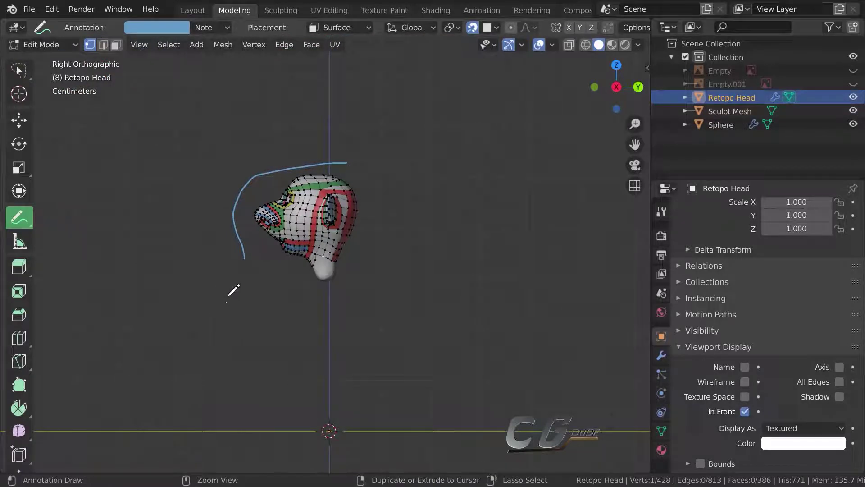
pyautogui.moveTo(230, 299); pyautogui.dragTo(233, 249)
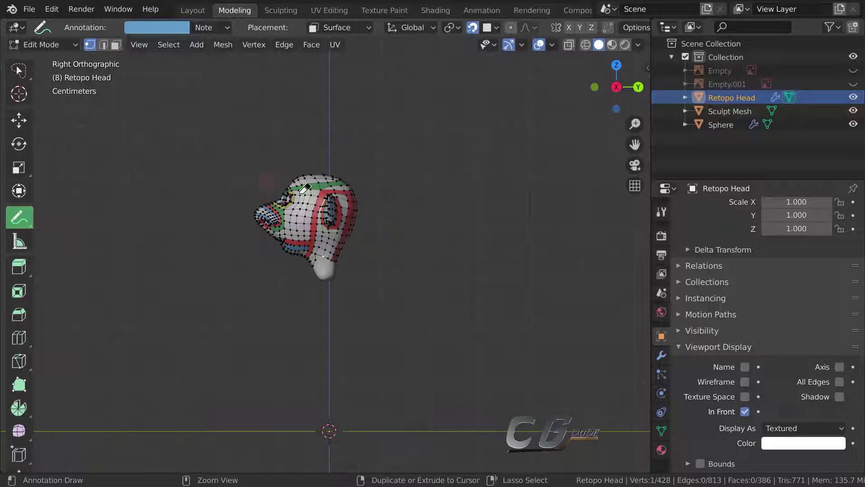
pyautogui.scroll(3, 468, 302)
# Switch back to the Select Box tool and clear the vertex selection
pyautogui.click(22, 95)
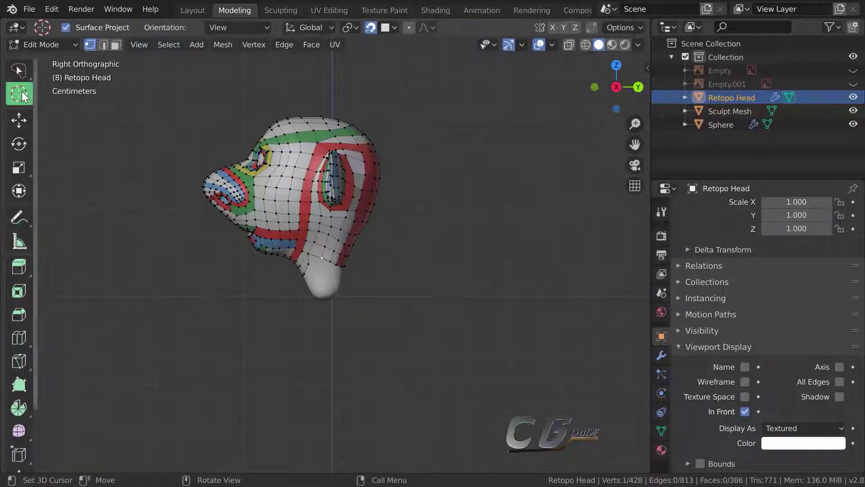
pyautogui.click(20, 71)
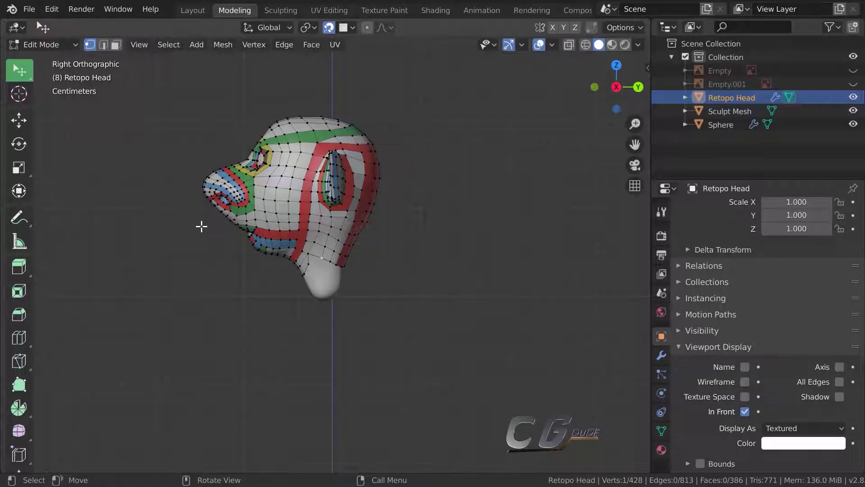
pyautogui.scroll(3, 269, 257)
pyautogui.scroll(2, 288, 272)
pyautogui.scroll(2, 345, 281)
pyautogui.scroll(1, 345, 281)
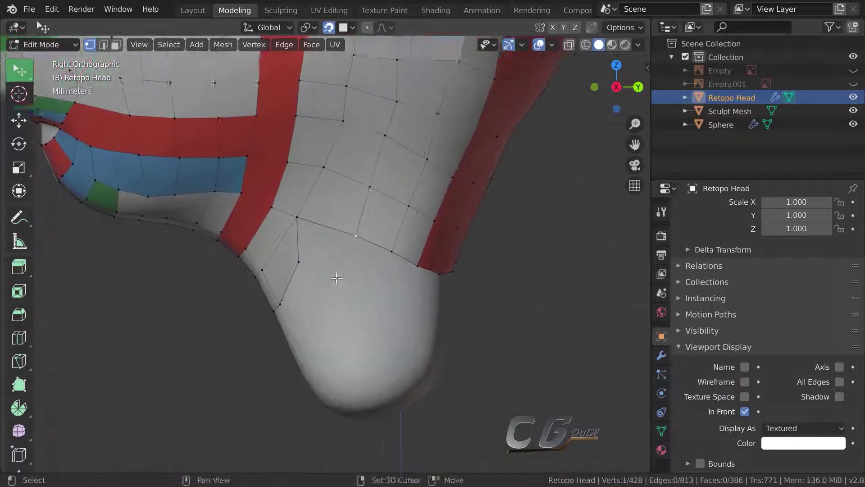
pyautogui.scroll(1, 324, 272)
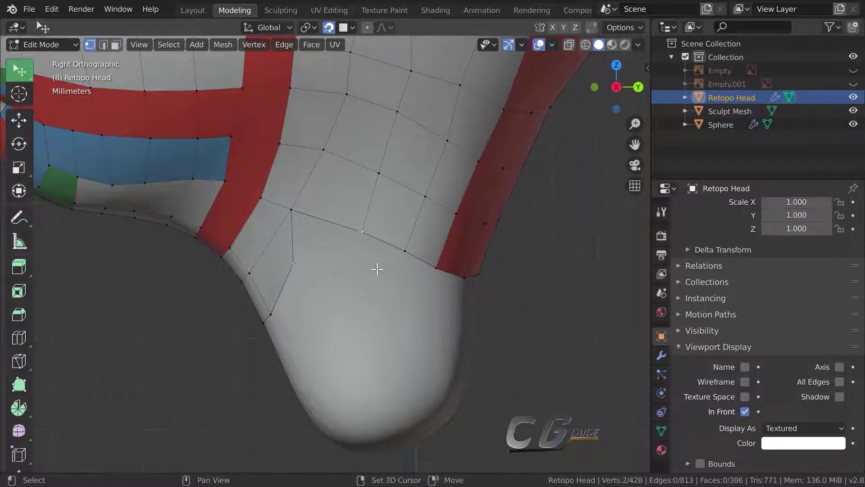
pyautogui.moveTo(274, 325)
pyautogui.mouseDown(button='middle')
pyautogui.moveTo(367, 305)
pyautogui.moveTo(310, 307)
pyautogui.mouseUp(button='middle')
pyautogui.hotkey('alt', 'a')
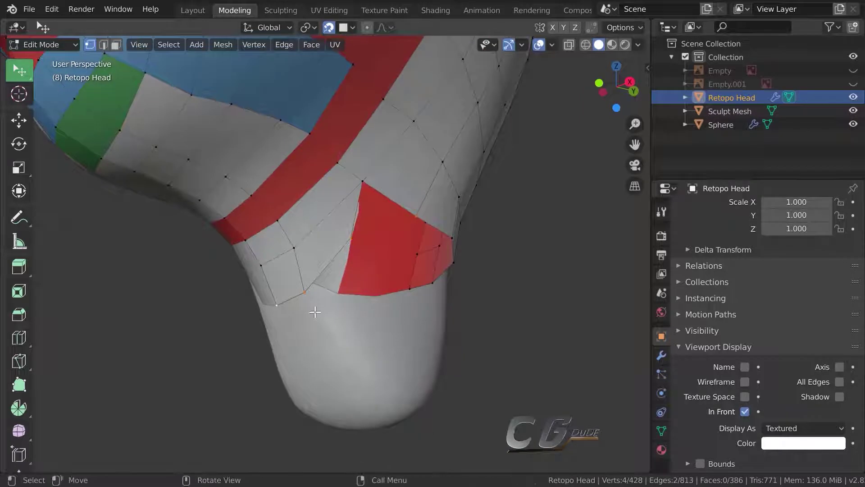
# Select the jaw's bottom-edge vertices and extrude them down onto the neck
pyautogui.moveTo(315, 309)
pyautogui.mouseDown(button='middle')
pyautogui.moveTo(389, 307)
pyautogui.moveTo(295, 306)
pyautogui.moveTo(325, 293)
pyautogui.mouseUp(button='middle')
pyautogui.click(296, 306)
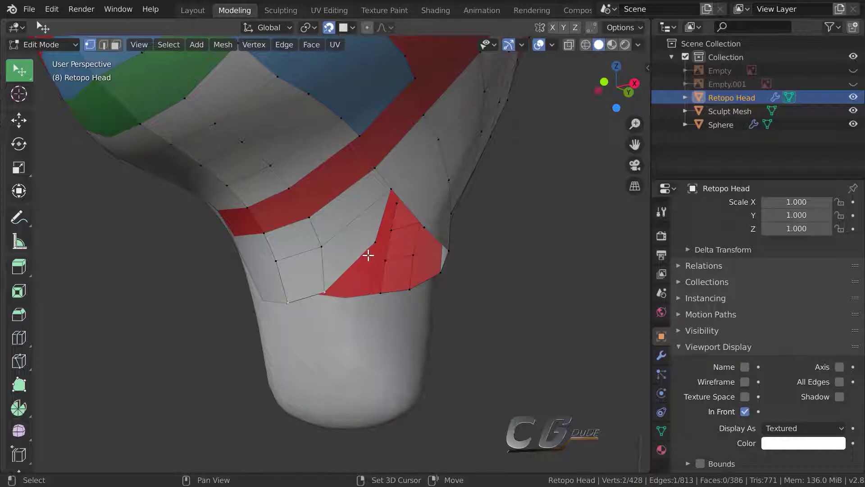
pyautogui.moveTo(396, 263); pyautogui.dragTo(344, 269, button='middle')
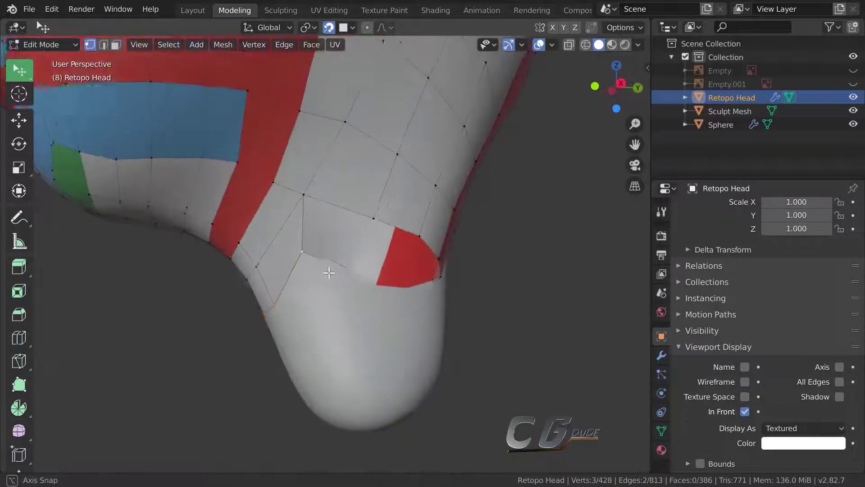
pyautogui.keyDown('shift'); pyautogui.click(391, 226); pyautogui.keyUp('shift')
pyautogui.moveTo(391, 226); pyautogui.dragTo(369, 297, button='middle')
pyautogui.press('KP_3')
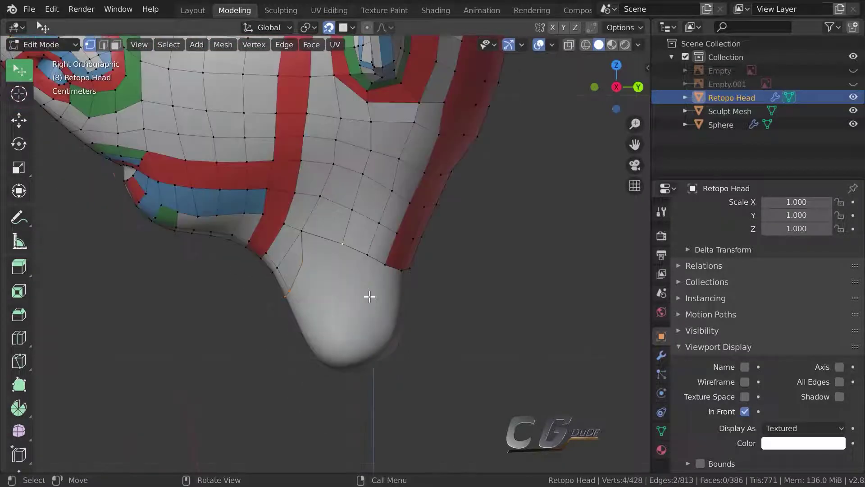
pyautogui.scroll(1, 370, 296)
pyautogui.scroll(1, 337, 286)
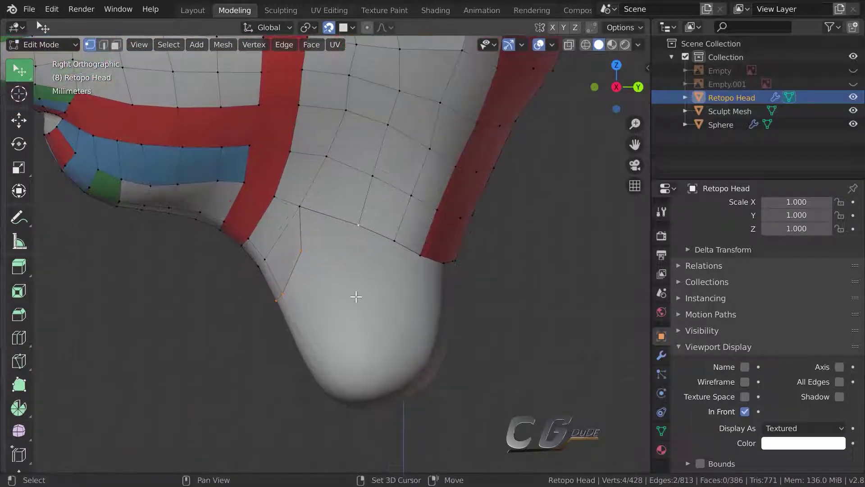
pyautogui.press('e')
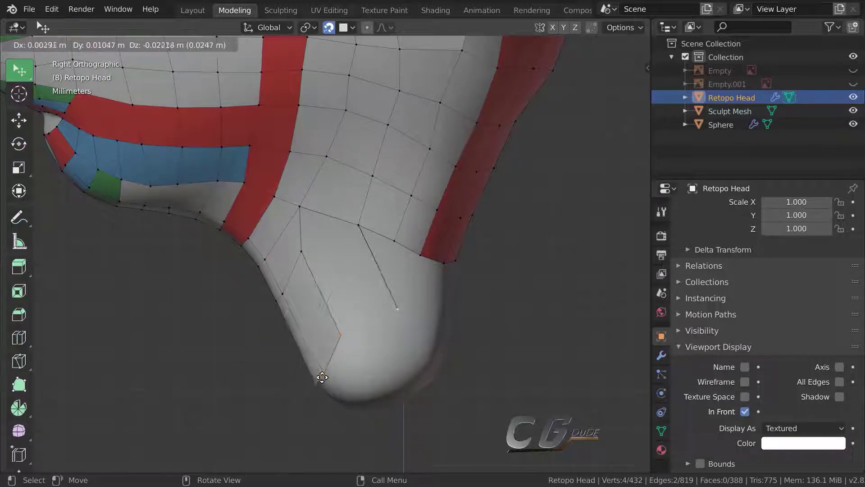
pyautogui.click(316, 359)
# Move two of the new vertices onto the neck surface
pyautogui.moveTo(312, 353)
pyautogui.mouseDown(button='middle')
pyautogui.moveTo(392, 340)
pyautogui.moveTo(425, 313)
pyautogui.moveTo(373, 342)
pyautogui.moveTo(337, 344)
pyautogui.moveTo(388, 351)
pyautogui.mouseUp(button='middle')
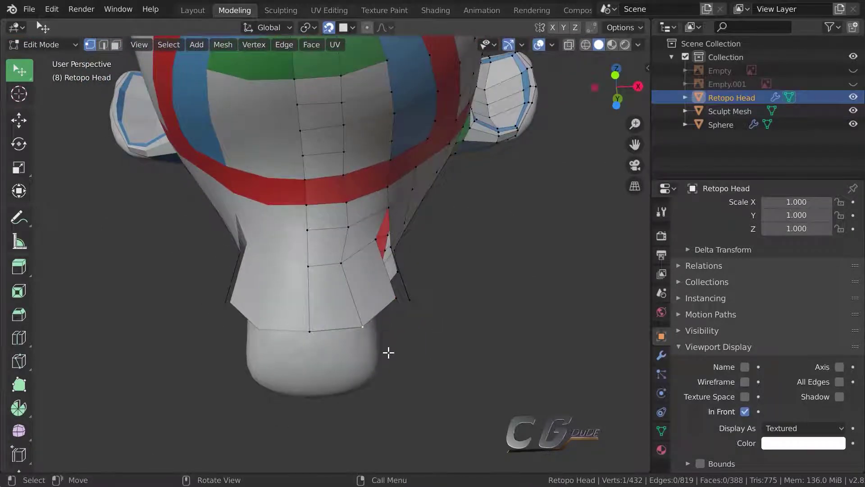
pyautogui.press('g')
pyautogui.click(338, 332)
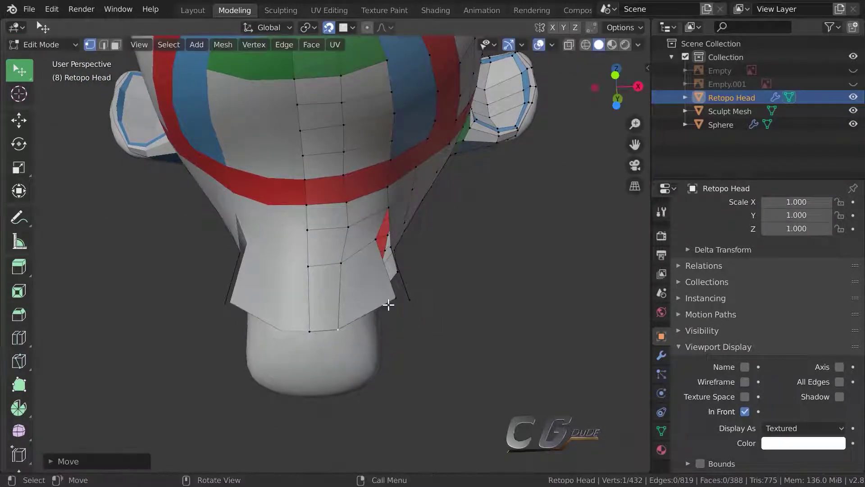
pyautogui.moveTo(397, 313)
pyautogui.mouseDown(button='middle')
pyautogui.moveTo(367, 324)
pyautogui.moveTo(406, 309)
pyautogui.moveTo(323, 333)
pyautogui.mouseUp(button='middle')
pyautogui.press('g')
pyautogui.click(353, 325)
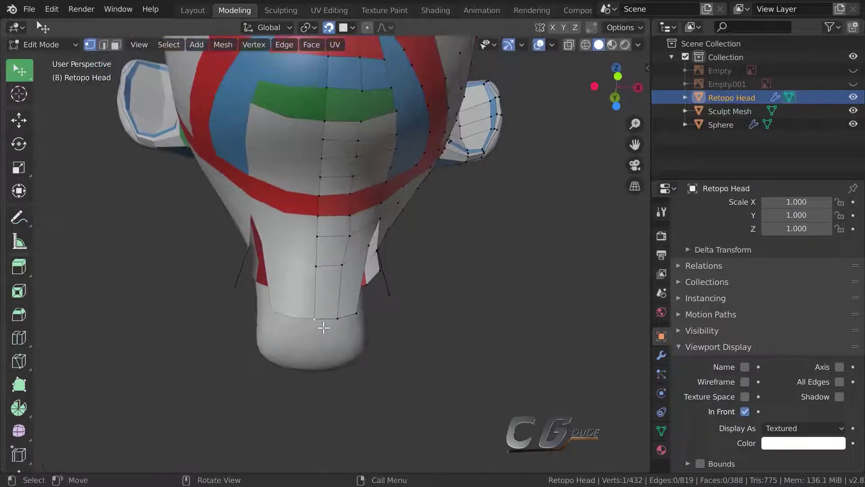
# Raise the bottom vertices and nudge another vertex to fit the neck
pyautogui.scroll(2, 323, 327)
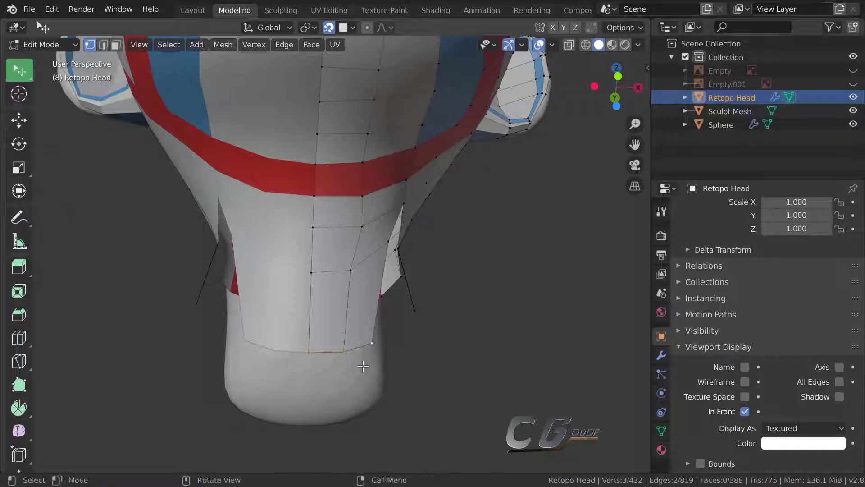
pyautogui.press('g')
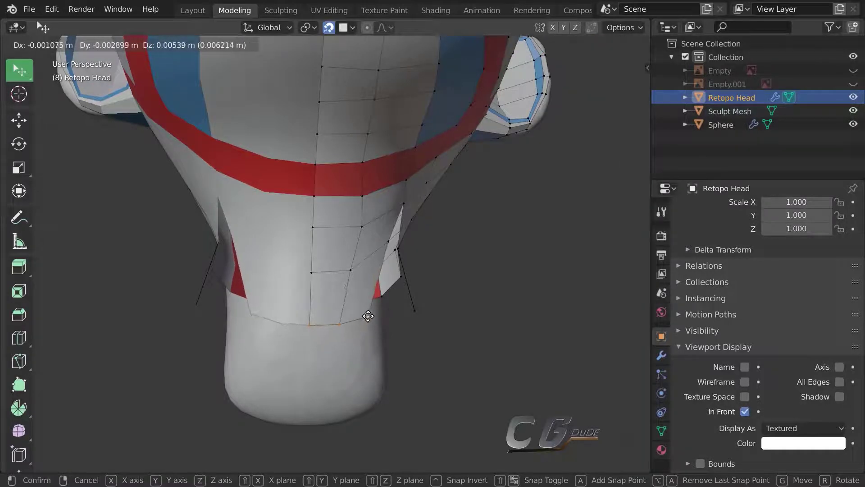
pyautogui.click(368, 316)
pyautogui.moveTo(367, 313); pyautogui.dragTo(358, 238, button='middle')
pyautogui.press('g')
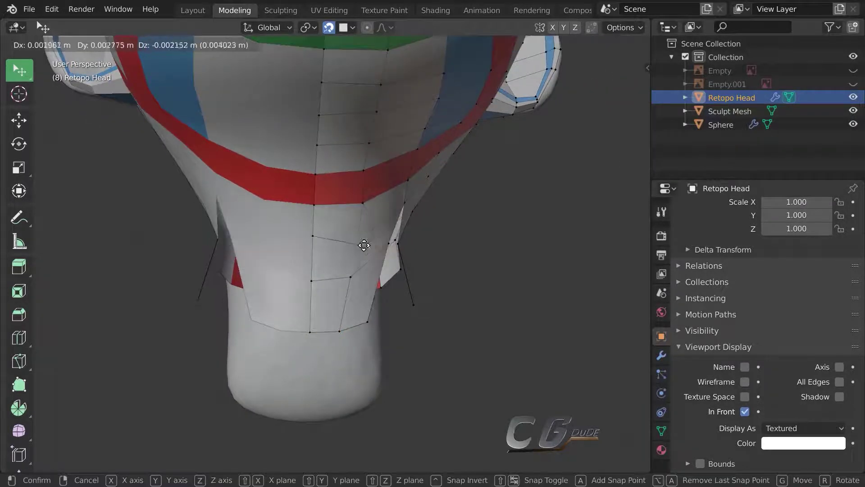
pyautogui.click(355, 241)
pyautogui.moveTo(359, 293)
pyautogui.mouseDown(button='middle')
pyautogui.moveTo(303, 315)
pyautogui.moveTo(302, 296)
pyautogui.moveTo(451, 284)
pyautogui.mouseUp(button='middle')
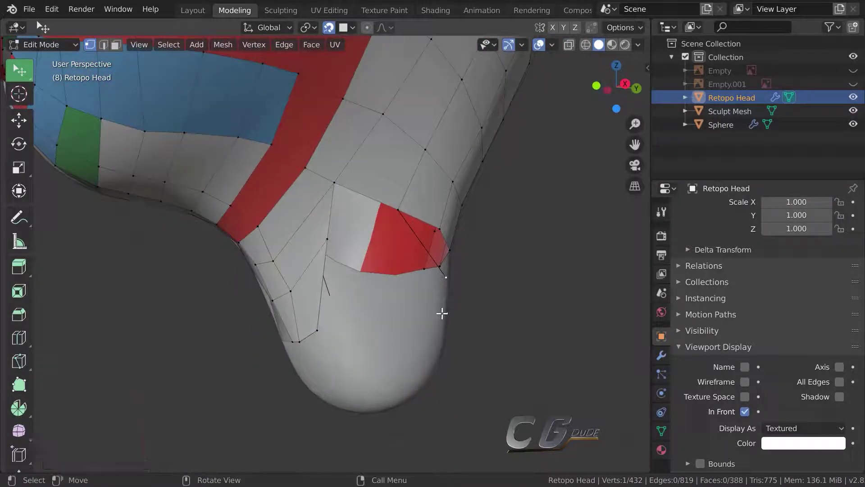
# Delete the stray selected vertex near the neck
pyautogui.press('x')
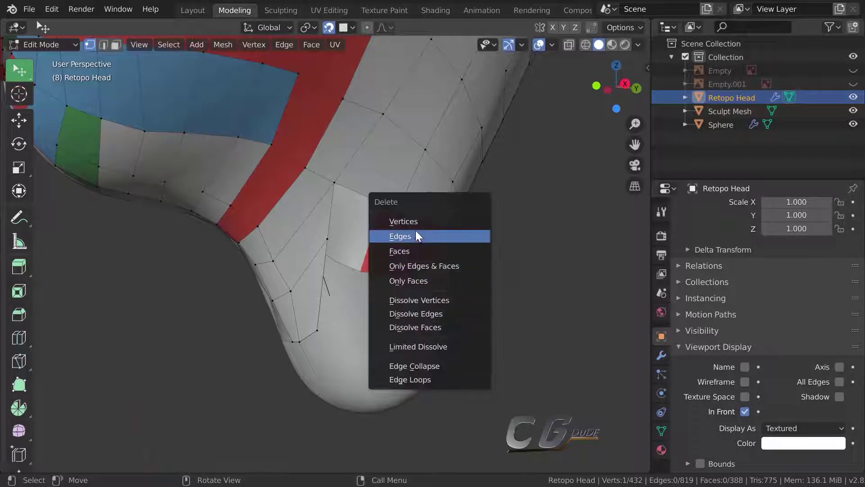
pyautogui.click(416, 235)
pyautogui.moveTo(427, 249)
pyautogui.mouseDown(button='middle')
pyautogui.moveTo(386, 303)
pyautogui.moveTo(461, 296)
pyautogui.moveTo(375, 311)
pyautogui.moveTo(367, 299)
pyautogui.moveTo(404, 286)
pyautogui.moveTo(394, 296)
pyautogui.moveTo(381, 275)
pyautogui.moveTo(394, 270)
pyautogui.mouseUp(button='middle')
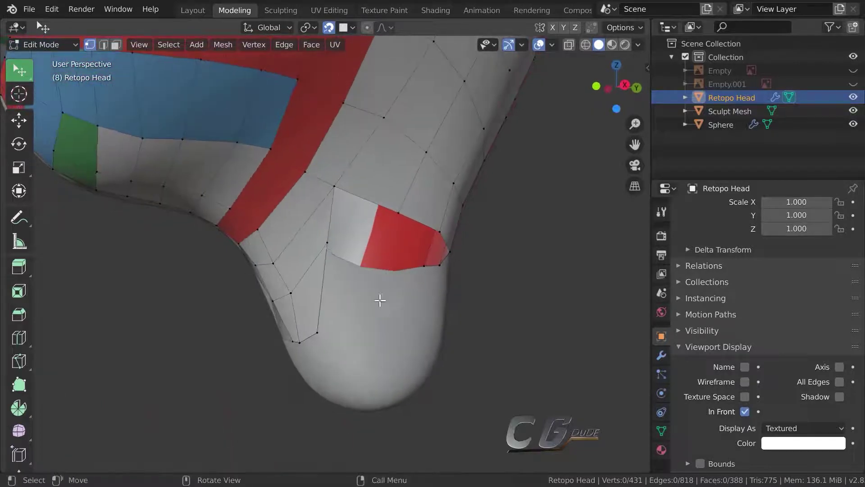
pyautogui.moveTo(380, 300)
pyautogui.mouseDown(button='middle')
pyautogui.moveTo(394, 302)
pyautogui.moveTo(342, 311)
pyautogui.moveTo(332, 299)
pyautogui.moveTo(398, 309)
pyautogui.moveTo(381, 275)
pyautogui.moveTo(388, 225)
pyautogui.mouseUp(button='middle')
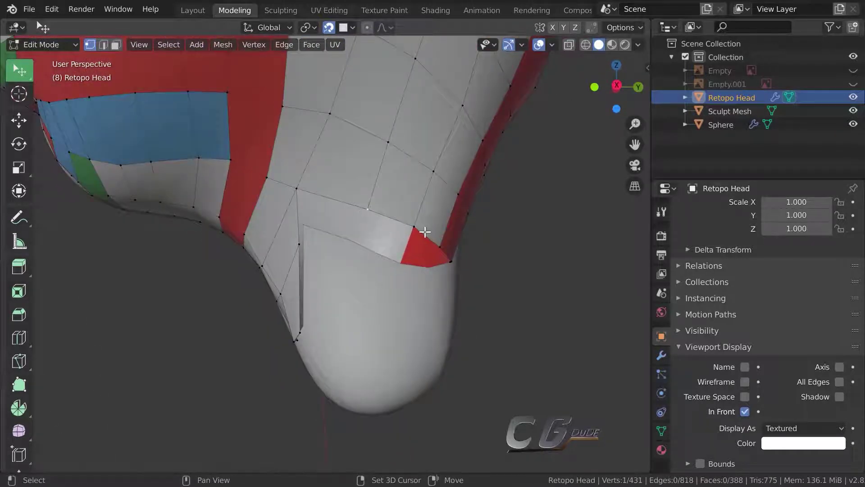
pyautogui.moveTo(443, 242)
pyautogui.mouseDown(button='middle')
pyautogui.moveTo(373, 256)
pyautogui.moveTo(457, 282)
pyautogui.moveTo(481, 300)
pyautogui.mouseUp(button='middle')
# Extrude the jaw edge down to the bottom of the chin
pyautogui.keyDown('shift'); pyautogui.click(424, 251); pyautogui.keyUp('shift')
pyautogui.press('KP_3')
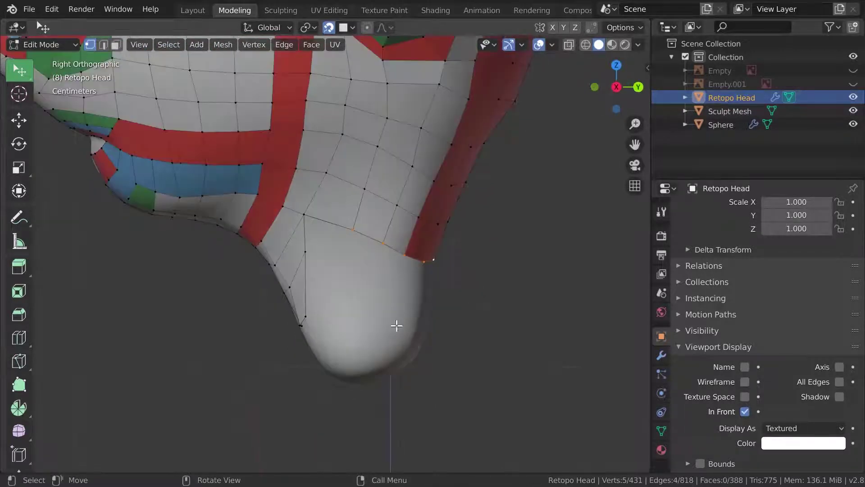
pyautogui.scroll(2, 396, 325)
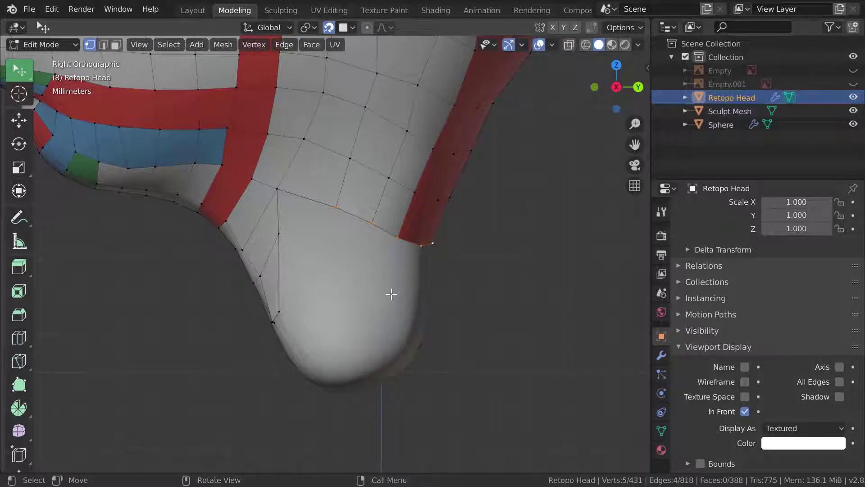
pyautogui.press('e')
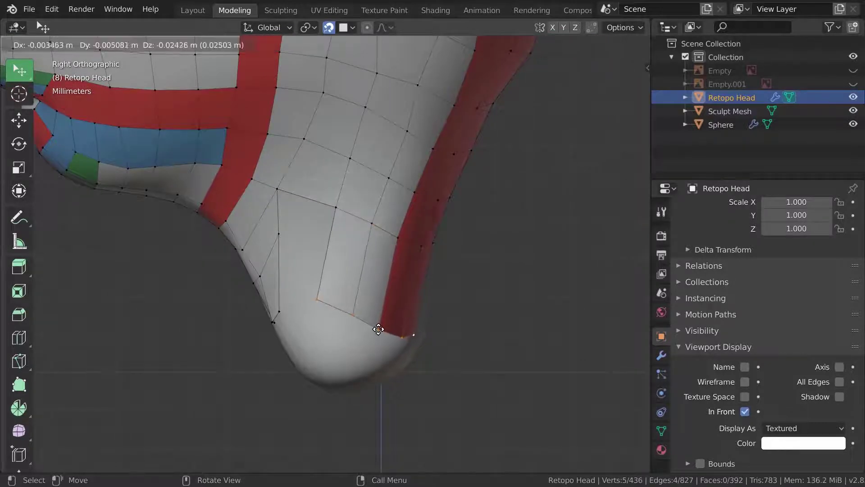
pyautogui.click(410, 342)
pyautogui.moveTo(399, 341)
pyautogui.mouseDown(button='middle')
pyautogui.moveTo(387, 325)
pyautogui.moveTo(405, 264)
pyautogui.mouseUp(button='middle')
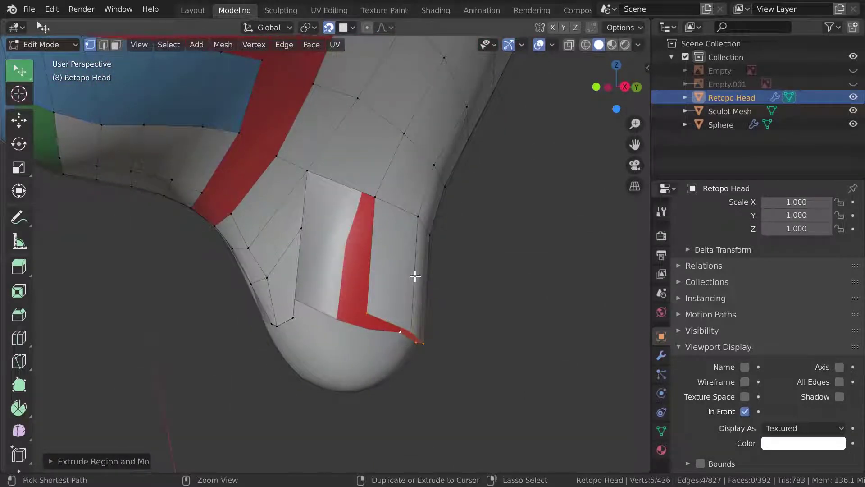
pyautogui.hotkey('ctrl', 'e')
# Add a centred loop cut across the newly extruded strip
pyautogui.hotkey('ctrl', 'r')
pyautogui.click(425, 270)
pyautogui.rightClick(425, 271)
pyautogui.scroll(3, 426, 276)
pyautogui.scroll(-2, 427, 270)
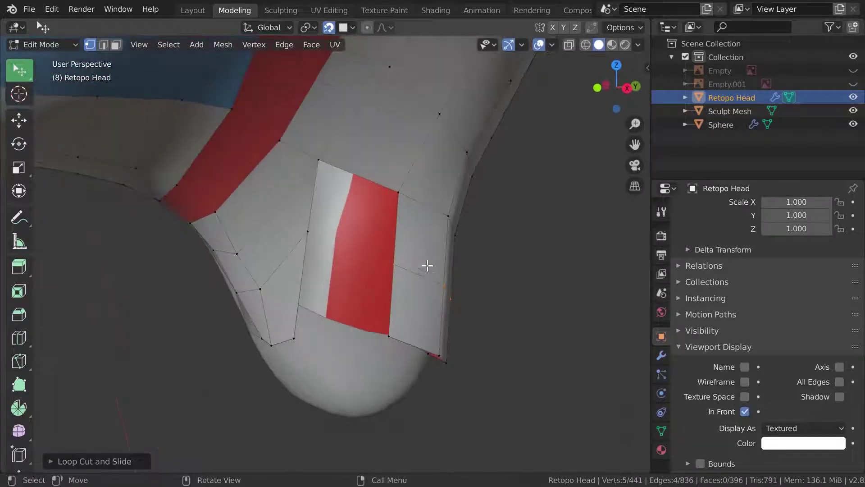
pyautogui.moveTo(427, 266); pyautogui.dragTo(293, 219, button='middle')
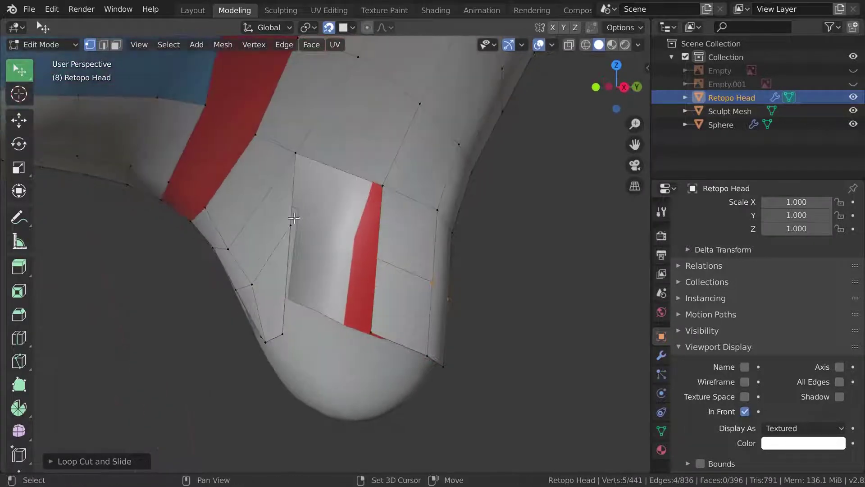
# Select the gap's corner vertex and fill a new face
pyautogui.click(383, 187)
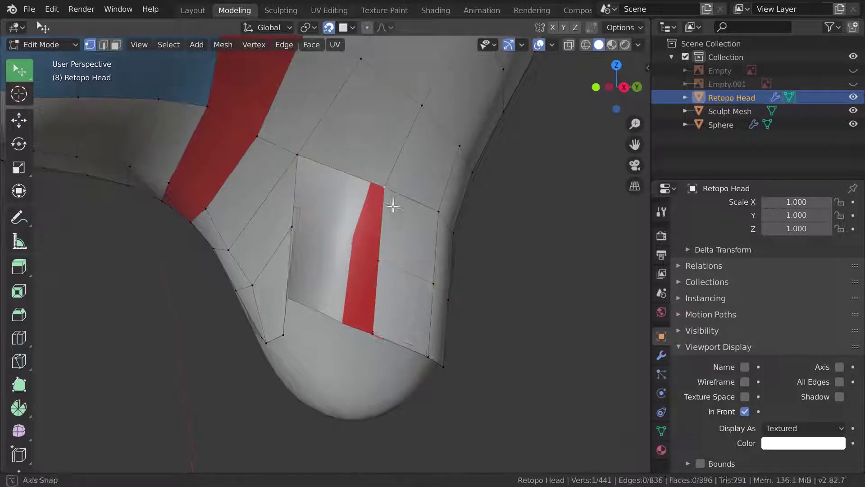
pyautogui.moveTo(392, 201); pyautogui.dragTo(321, 207, button='middle')
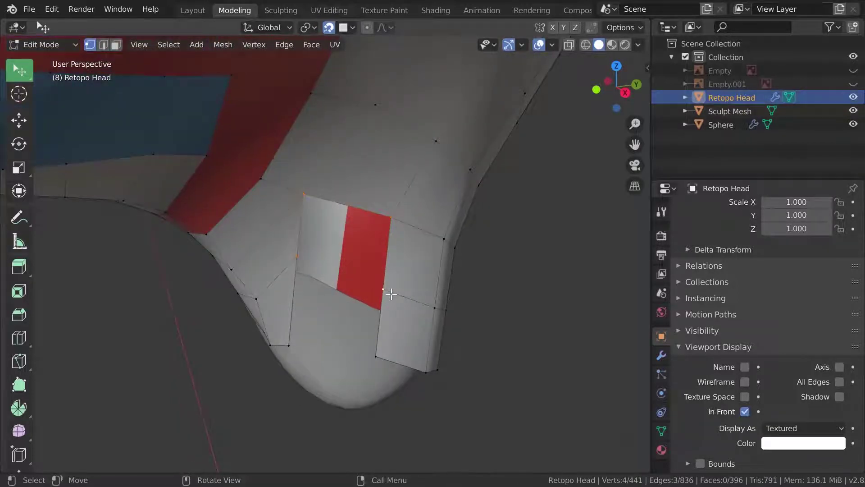
pyautogui.press('f')
pyautogui.moveTo(393, 300)
pyautogui.mouseDown(button='middle')
pyautogui.moveTo(354, 252)
pyautogui.moveTo(369, 232)
pyautogui.moveTo(394, 271)
pyautogui.mouseUp(button='middle')
# Move the selected vertices down onto the neck surface
pyautogui.hotkey('shift', 'v')
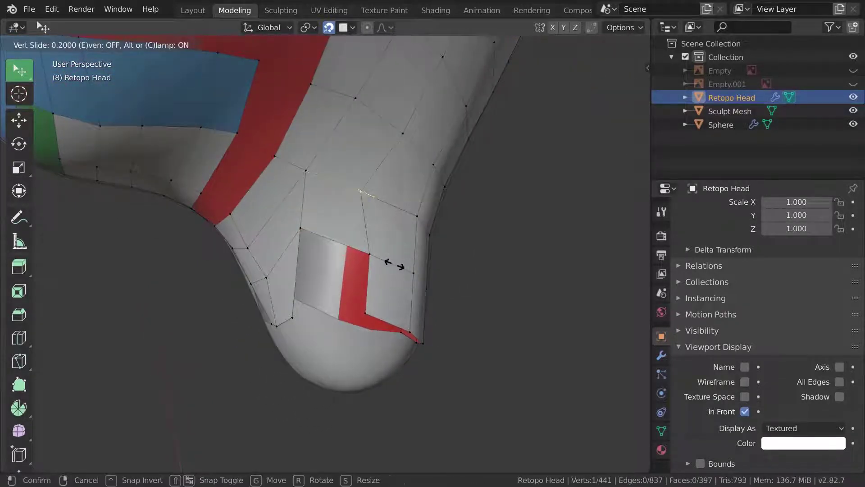
pyautogui.press('Escape')
pyautogui.press('g')
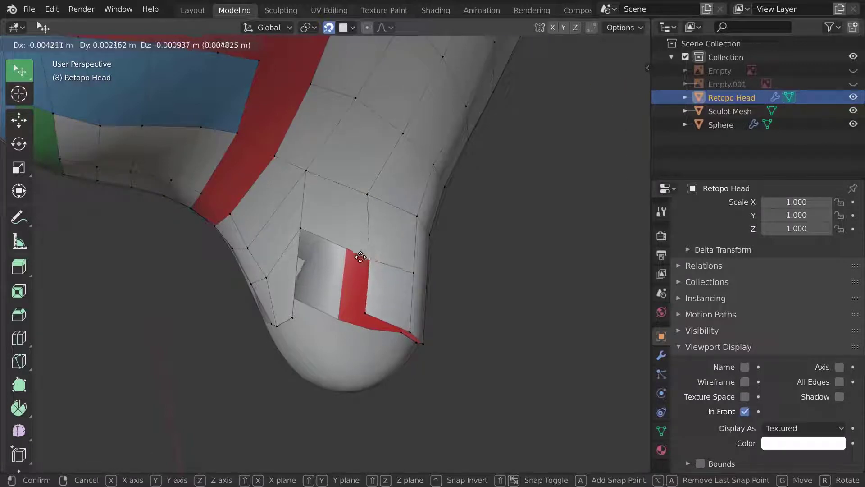
pyautogui.click(361, 257)
pyautogui.press('g')
pyautogui.click(362, 312)
pyautogui.moveTo(362, 313); pyautogui.dragTo(390, 308, button='middle')
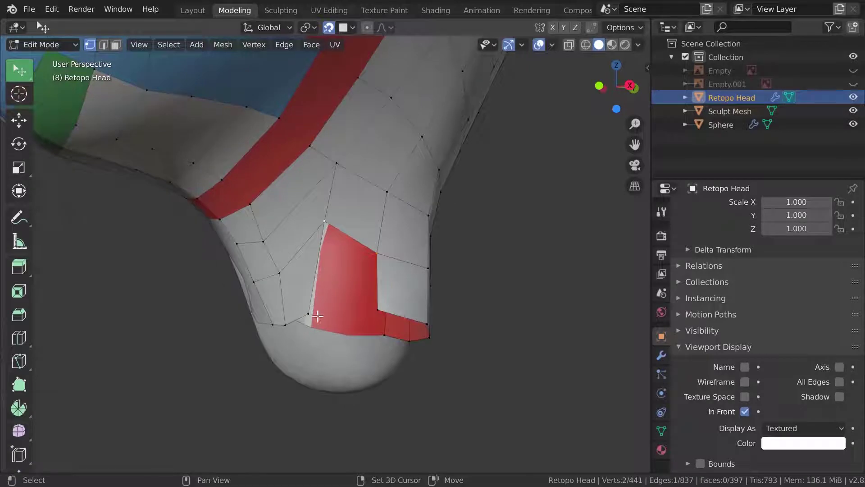
# Fill the remaining jaw gap with a face and reposition a jaw-junction vertex
pyautogui.press('f')
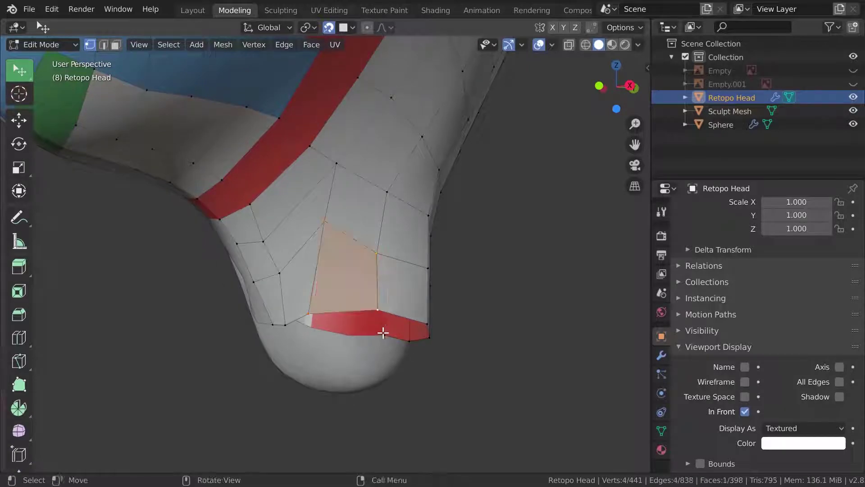
pyautogui.moveTo(382, 332)
pyautogui.mouseDown(button='middle')
pyautogui.moveTo(401, 261)
pyautogui.moveTo(309, 301)
pyautogui.moveTo(289, 320)
pyautogui.moveTo(434, 319)
pyautogui.moveTo(407, 329)
pyautogui.moveTo(400, 270)
pyautogui.moveTo(429, 286)
pyautogui.moveTo(377, 312)
pyautogui.moveTo(331, 310)
pyautogui.moveTo(370, 236)
pyautogui.moveTo(399, 309)
pyautogui.mouseUp(button='middle')
pyautogui.click(331, 310)
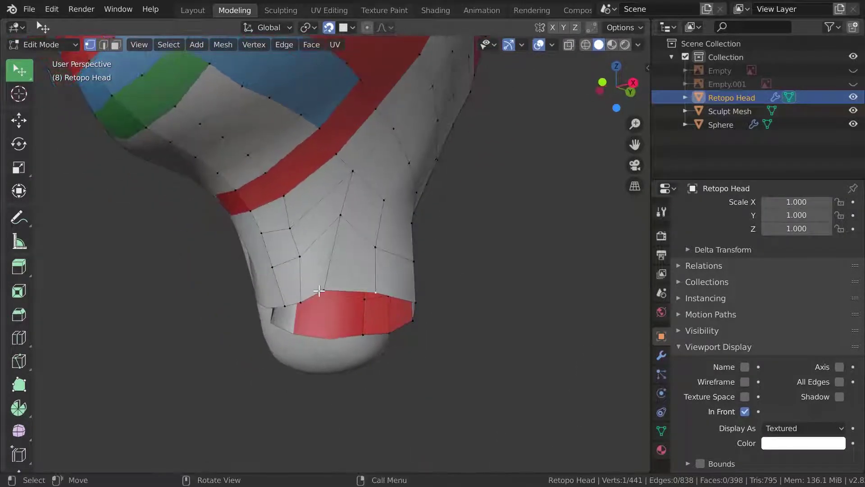
pyautogui.moveTo(319, 291)
pyautogui.mouseDown(button='middle')
pyautogui.moveTo(384, 284)
pyautogui.moveTo(368, 303)
pyautogui.mouseUp(button='middle')
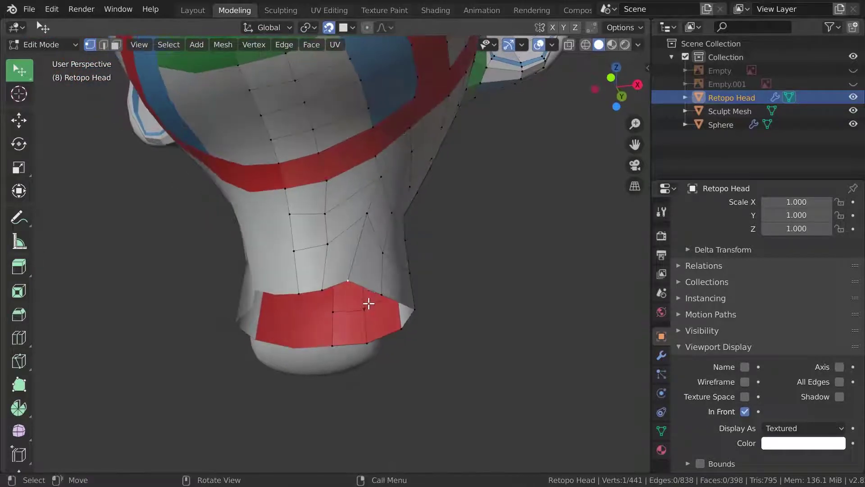
pyautogui.moveTo(366, 228)
pyautogui.mouseDown(button='middle')
pyautogui.moveTo(367, 252)
pyautogui.moveTo(371, 240)
pyautogui.moveTo(348, 265)
pyautogui.moveTo(371, 265)
pyautogui.mouseUp(button='middle')
pyautogui.press('g')
pyautogui.click(354, 250)
# Move a neck vertex and the vertex below it to even the faces
pyautogui.press('g')
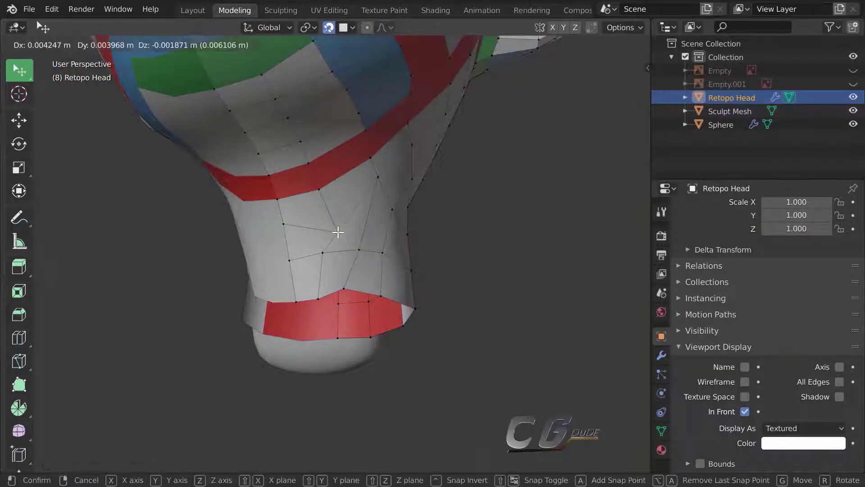
pyautogui.click(329, 226)
pyautogui.click(329, 256)
pyautogui.press('g')
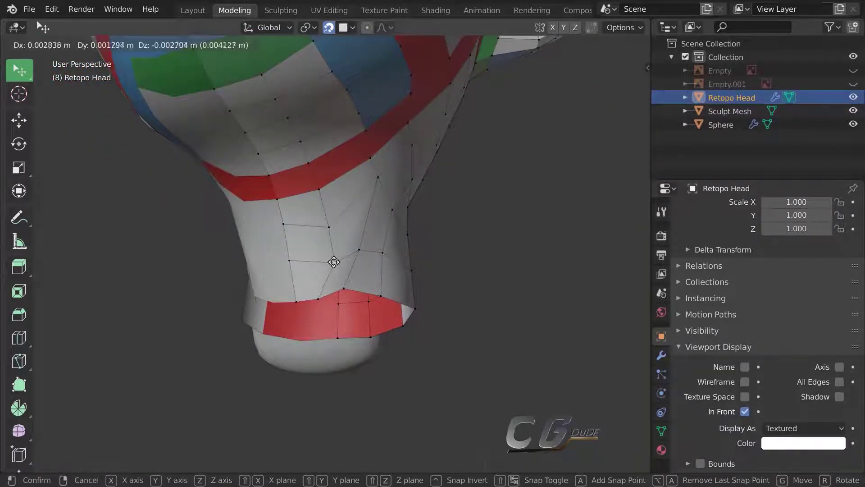
pyautogui.click(334, 262)
pyautogui.press('g')
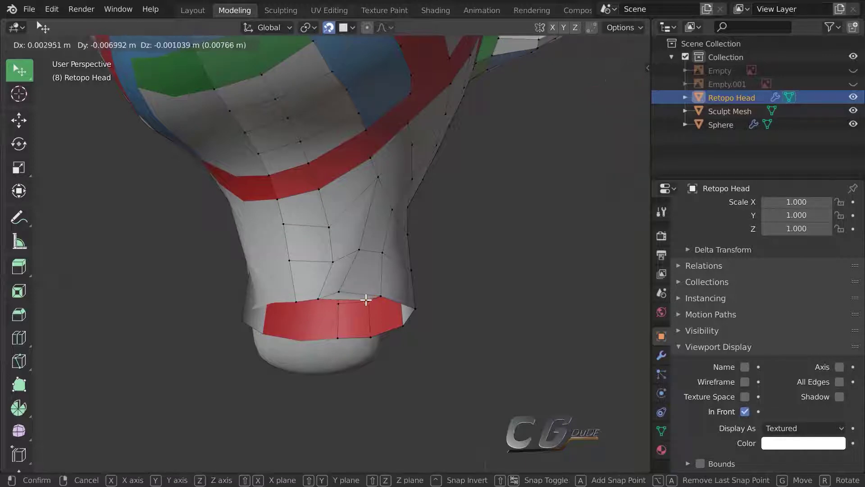
pyautogui.click(367, 300)
# Pull vertices down onto the red band's edge under the jaw
pyautogui.scroll(1, 380, 320)
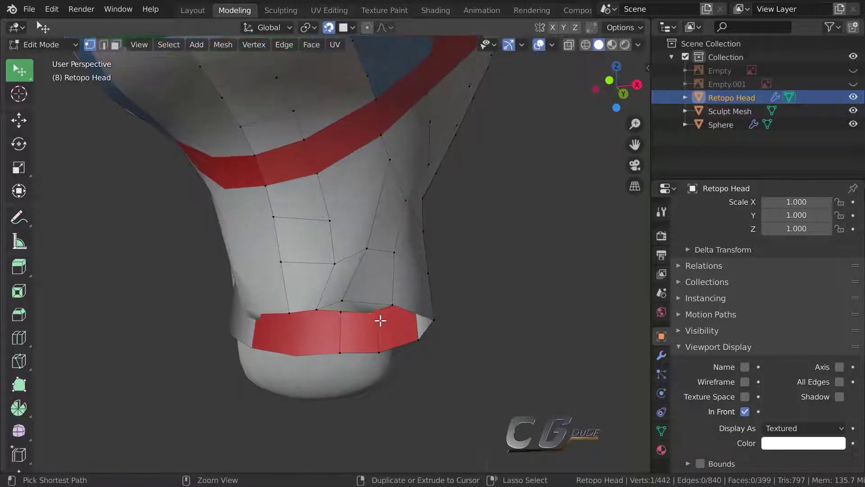
pyautogui.scroll(1, 384, 317)
pyautogui.scroll(1, 378, 309)
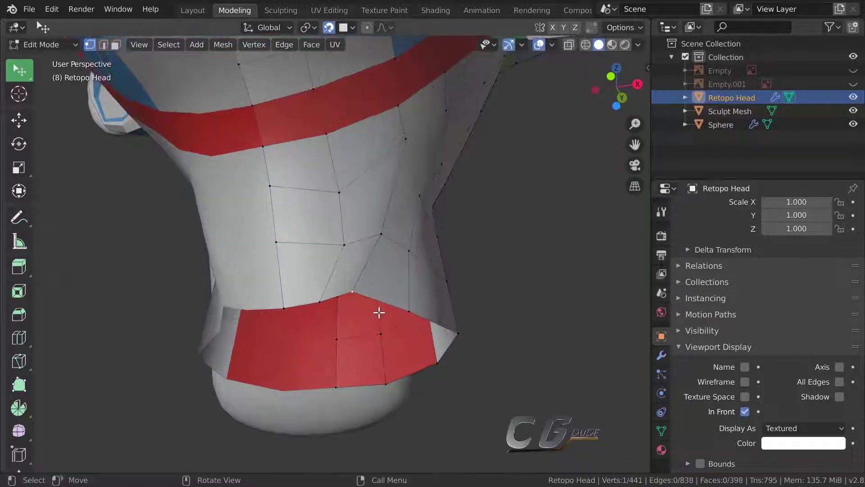
pyautogui.press('g')
pyautogui.click(349, 307)
pyautogui.press('g')
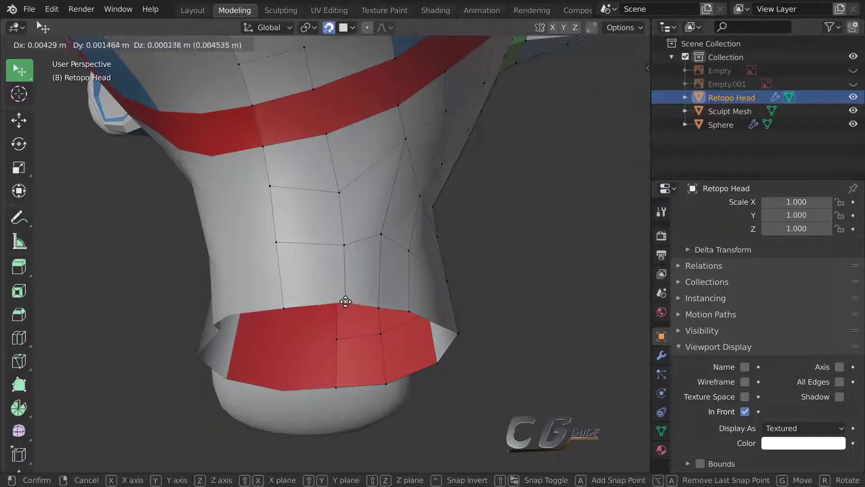
pyautogui.click(353, 323)
# Make final position tweaks to the remaining jaw-to-neck vertices
pyautogui.moveTo(354, 322); pyautogui.dragTo(353, 301, button='middle')
pyautogui.press('g')
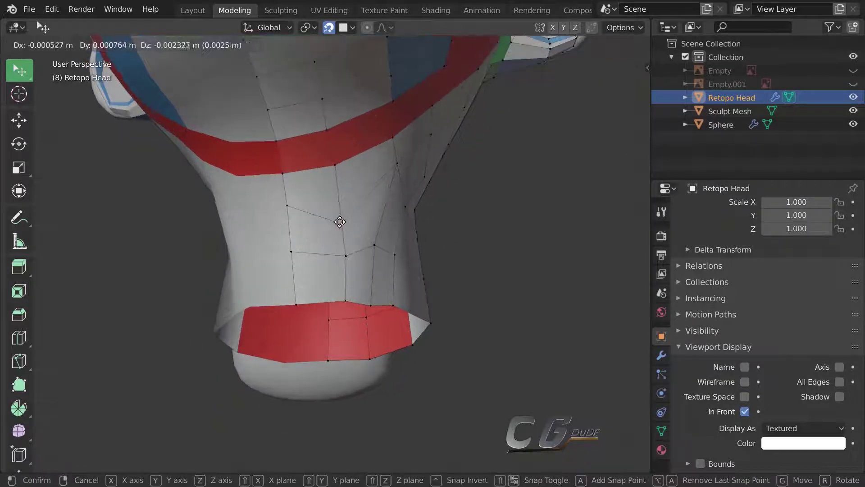
pyautogui.click(338, 211)
pyautogui.moveTo(338, 210)
pyautogui.mouseDown(button='middle')
pyautogui.moveTo(361, 222)
pyautogui.moveTo(334, 284)
pyautogui.moveTo(245, 318)
pyautogui.moveTo(315, 297)
pyautogui.mouseUp(button='middle')
pyautogui.press('g')
pyautogui.click(350, 195)
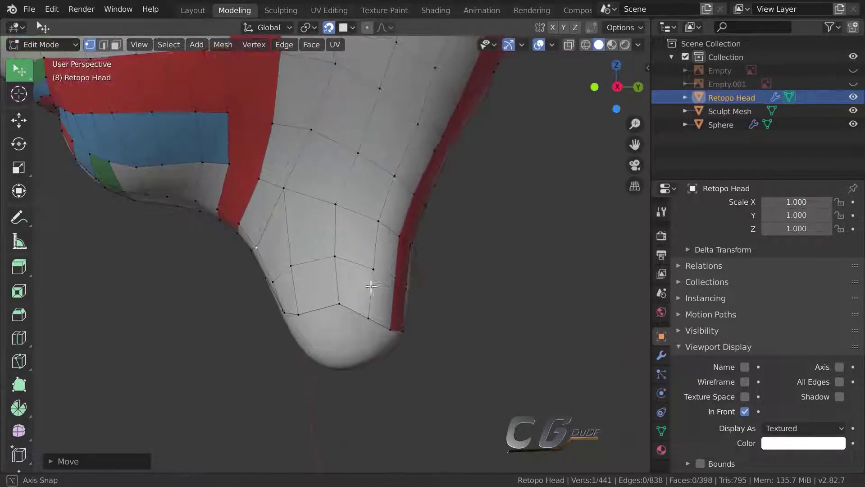
# Hide the Sphere object and reposition a jaw vertex from a low front view
pyautogui.click(852, 124)
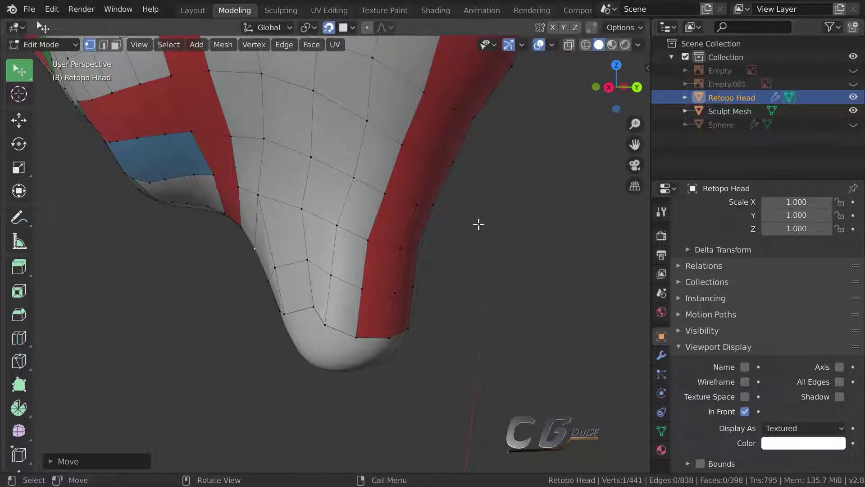
pyautogui.moveTo(476, 224)
pyautogui.mouseDown(button='middle')
pyautogui.moveTo(429, 231)
pyautogui.moveTo(469, 221)
pyautogui.moveTo(487, 230)
pyautogui.moveTo(330, 269)
pyautogui.moveTo(380, 305)
pyautogui.moveTo(398, 228)
pyautogui.moveTo(445, 230)
pyautogui.moveTo(463, 251)
pyautogui.moveTo(402, 270)
pyautogui.moveTo(366, 250)
pyautogui.mouseUp(button='middle')
pyautogui.moveTo(409, 285)
pyautogui.mouseDown(button='middle')
pyautogui.moveTo(413, 206)
pyautogui.moveTo(463, 203)
pyautogui.moveTo(498, 262)
pyautogui.mouseUp(button='middle')
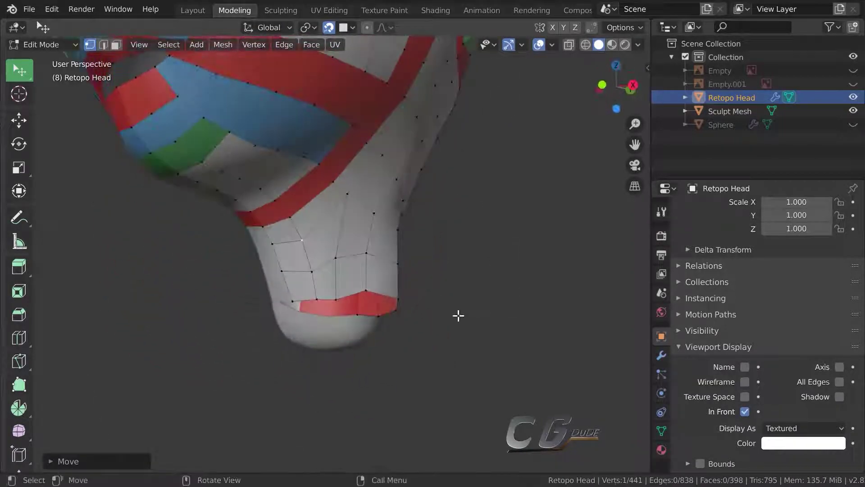
pyautogui.moveTo(459, 315)
pyautogui.mouseDown(button='middle')
pyautogui.moveTo(386, 320)
pyautogui.moveTo(392, 277)
pyautogui.moveTo(415, 249)
pyautogui.moveTo(469, 357)
pyautogui.mouseUp(button='middle')
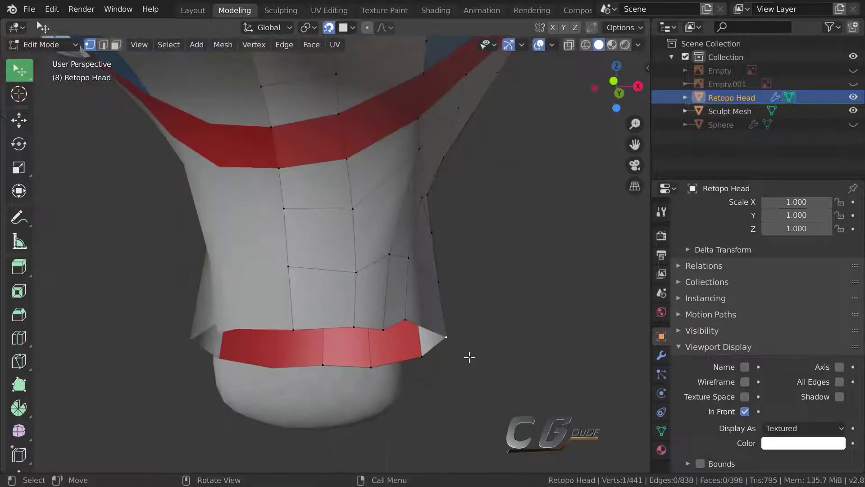
pyautogui.press('g')
pyautogui.click(391, 325)
pyautogui.moveTo(391, 326)
pyautogui.mouseDown(button='middle')
pyautogui.moveTo(388, 338)
pyautogui.moveTo(360, 321)
pyautogui.moveTo(408, 293)
pyautogui.moveTo(462, 228)
pyautogui.moveTo(517, 242)
pyautogui.mouseUp(button='middle')
pyautogui.scroll(-3, 360, 320)
# Turn off In Front and move two vertices onto the sculpted surface
pyautogui.click(745, 411)
pyautogui.scroll(3, 464, 232)
pyautogui.press('g')
pyautogui.click(443, 242)
pyautogui.scroll(2, 420, 274)
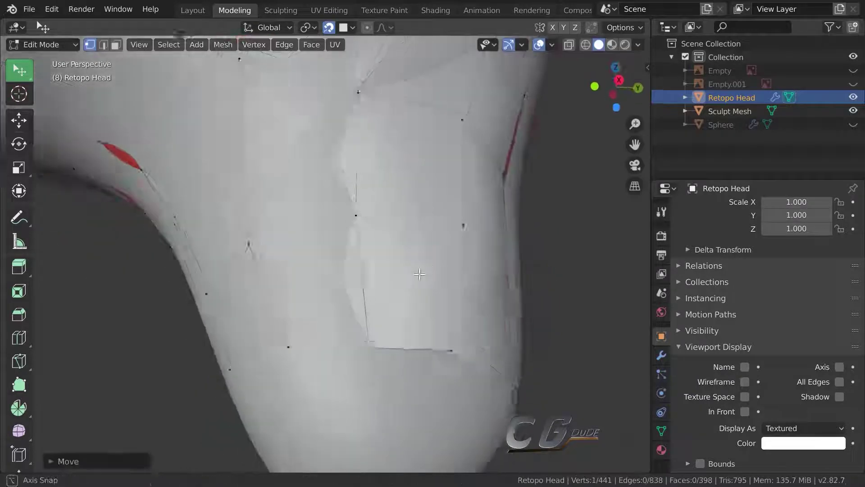
pyautogui.moveTo(419, 274); pyautogui.dragTo(438, 216, button='middle')
pyautogui.press('g')
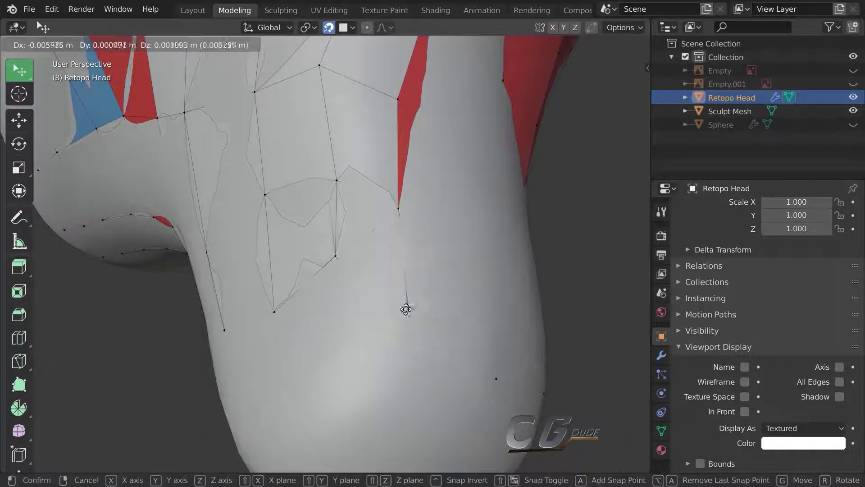
pyautogui.click(405, 305)
pyautogui.moveTo(406, 305)
pyautogui.mouseDown(button='middle')
pyautogui.moveTo(426, 326)
pyautogui.moveTo(402, 227)
pyautogui.moveTo(359, 201)
pyautogui.moveTo(383, 162)
pyautogui.mouseUp(button='middle')
# Turn In Front back on and adjust a neck vertex, cancelling one stretched move
pyautogui.click(744, 411)
pyautogui.moveTo(451, 315)
pyautogui.mouseDown(button='middle')
pyautogui.moveTo(434, 305)
pyautogui.moveTo(437, 342)
pyautogui.moveTo(360, 337)
pyautogui.moveTo(409, 339)
pyautogui.mouseUp(button='middle')
pyautogui.press('g')
pyautogui.click(441, 361)
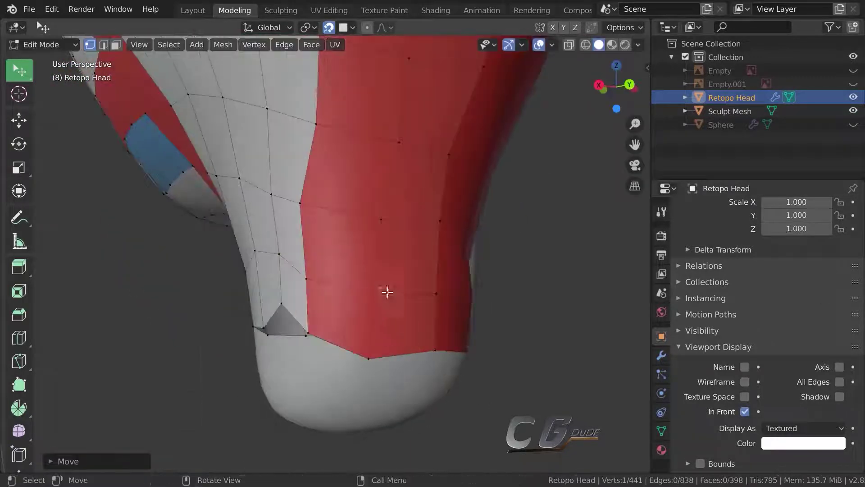
pyautogui.moveTo(387, 291)
pyautogui.mouseDown(button='middle')
pyautogui.moveTo(435, 303)
pyautogui.moveTo(411, 323)
pyautogui.moveTo(471, 339)
pyautogui.mouseUp(button='middle')
pyautogui.press('g')
pyautogui.press('Escape')
# Reposition three more neck vertices so the jaw quads run onto the neck
pyautogui.press('g')
pyautogui.click(373, 284)
pyautogui.moveTo(373, 284)
pyautogui.mouseDown(button='middle')
pyautogui.moveTo(424, 259)
pyautogui.moveTo(298, 324)
pyautogui.mouseUp(button='middle')
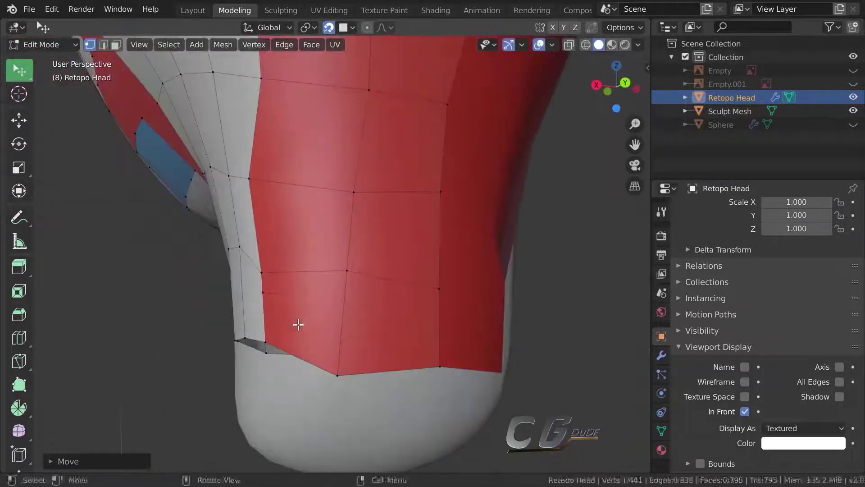
pyautogui.press('g')
pyautogui.click(293, 290)
pyautogui.moveTo(294, 290)
pyautogui.mouseDown(button='middle')
pyautogui.moveTo(367, 286)
pyautogui.moveTo(367, 294)
pyautogui.moveTo(399, 286)
pyautogui.moveTo(299, 288)
pyautogui.moveTo(369, 298)
pyautogui.moveTo(369, 275)
pyautogui.moveTo(461, 297)
pyautogui.moveTo(388, 332)
pyautogui.moveTo(332, 286)
pyautogui.moveTo(461, 283)
pyautogui.moveTo(413, 299)
pyautogui.moveTo(441, 314)
pyautogui.moveTo(477, 304)
pyautogui.mouseUp(button='middle')
pyautogui.press('g')
pyautogui.click(392, 253)
# Zoom in and view the head straight from the front
pyautogui.scroll(2, 477, 299)
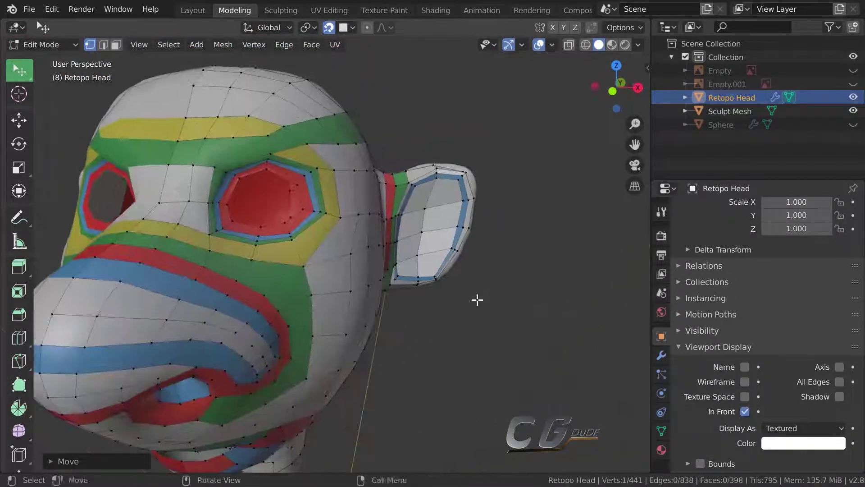
pyautogui.scroll(2, 492, 285)
pyautogui.press('KP_1')
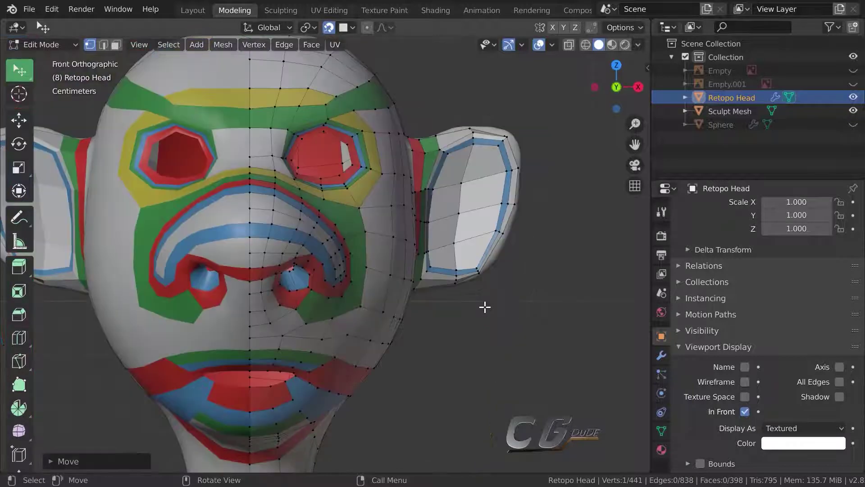
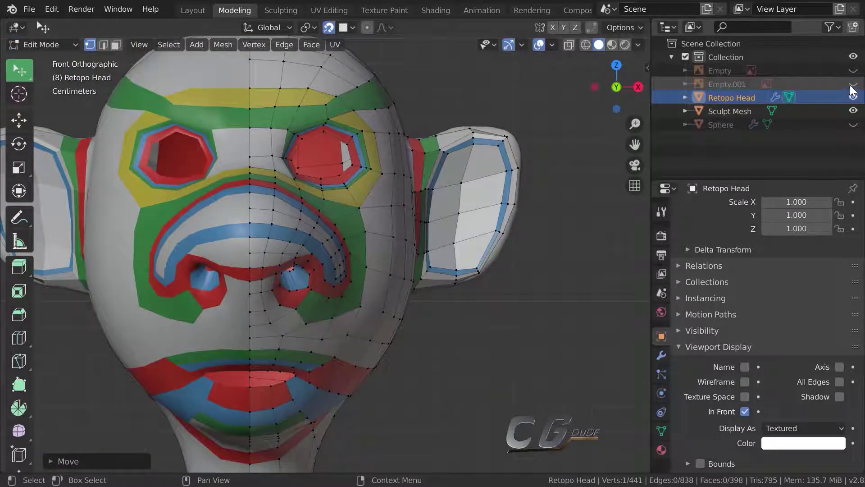
# Unhide Empty and Empty.001 around the Retopo Head, frame the head, and turn snapping off
pyautogui.moveTo(853, 85); pyautogui.dragTo(853, 71)
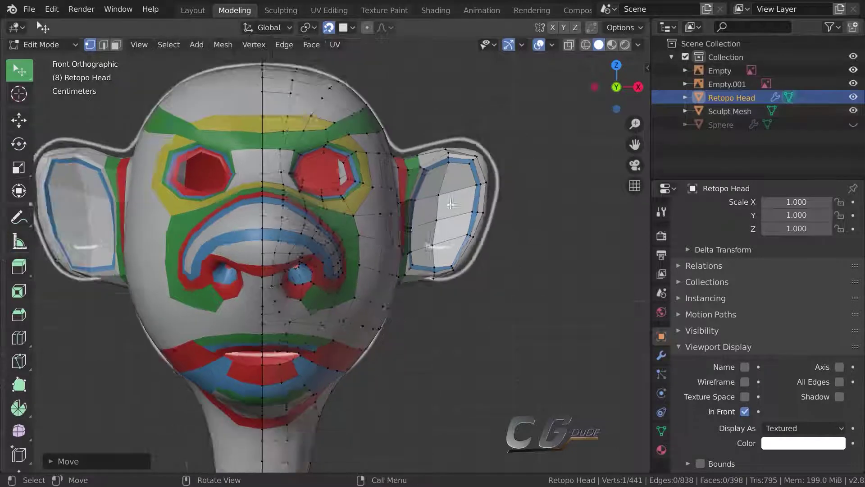
pyautogui.keyDown('ctrl'); pyautogui.moveTo(480, 220); pyautogui.dragTo(458, 148, button='middle'); pyautogui.keyUp('ctrl')
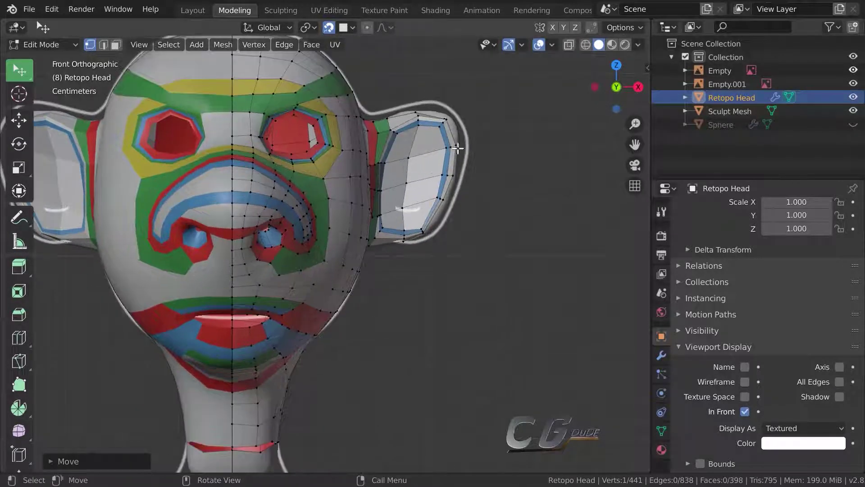
pyautogui.keyDown('shift'); pyautogui.moveTo(429, 247); pyautogui.dragTo(452, 245, button='middle'); pyautogui.keyUp('shift')
pyautogui.keyDown('shift'); pyautogui.moveTo(498, 266); pyautogui.dragTo(484, 301, button='middle'); pyautogui.keyUp('shift')
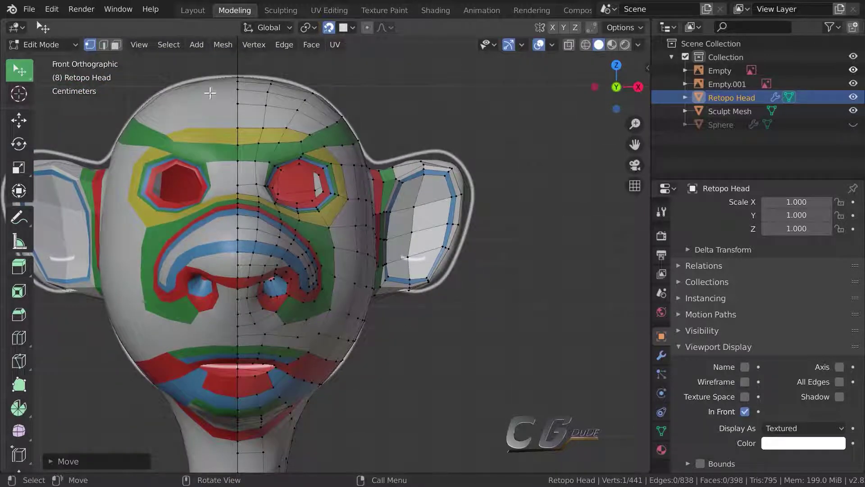
pyautogui.click(329, 28)
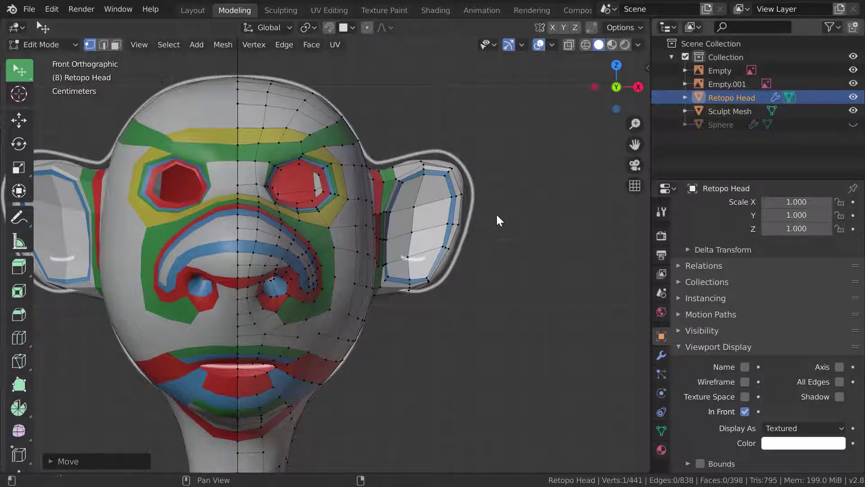
# Enable proportional editing and bring the ear into view
pyautogui.click(369, 27)
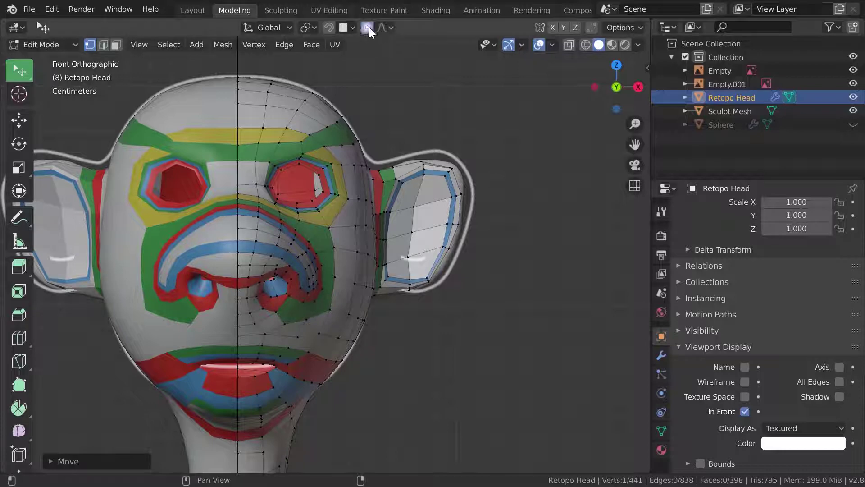
pyautogui.scroll(2, 478, 162)
pyautogui.scroll(2, 478, 162)
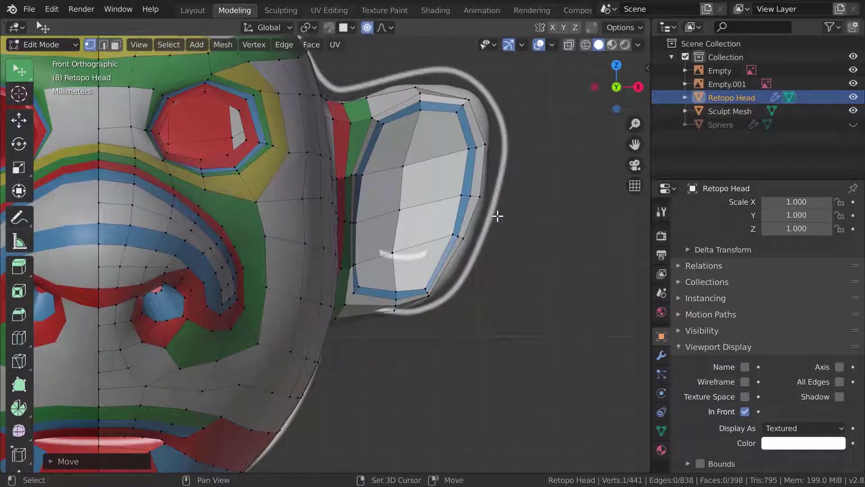
pyautogui.moveTo(497, 216); pyautogui.dragTo(480, 210, button='middle')
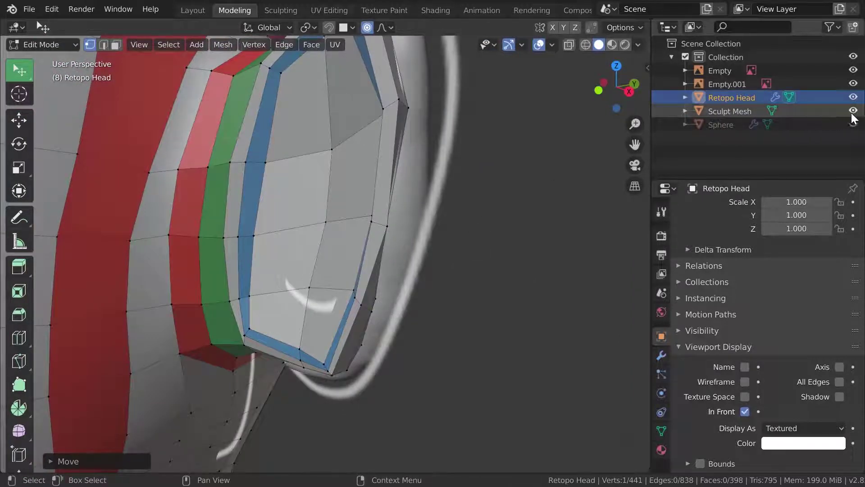
pyautogui.moveTo(409, 234)
pyautogui.mouseDown(button='middle')
pyautogui.moveTo(418, 218)
pyautogui.moveTo(401, 226)
pyautogui.moveTo(454, 257)
pyautogui.mouseUp(button='middle')
pyautogui.scroll(-2, 431, 276)
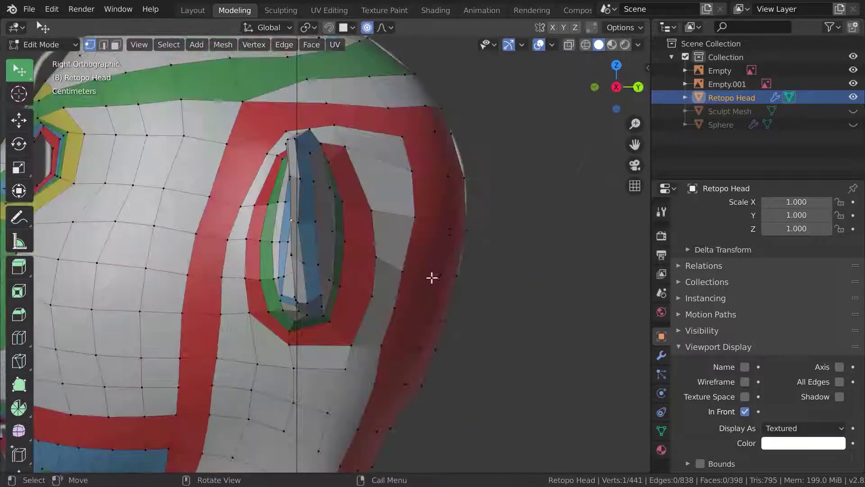
pyautogui.scroll(-2, 351, 298)
pyautogui.keyDown('ctrl'); pyautogui.scroll(-2, 455, 261); pyautogui.keyUp('ctrl')
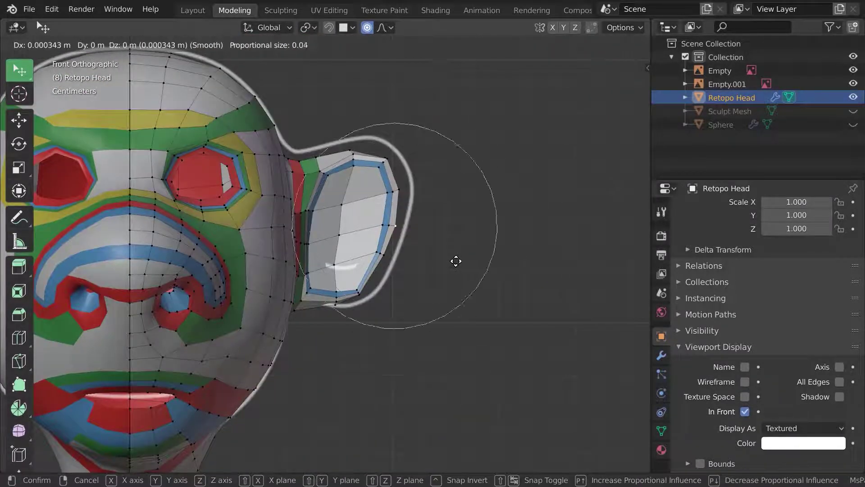
pyautogui.scroll(2, 426, 272)
# Pull the ear rim, including its upper edge, outward in several proportional moves to match the reference outline
pyautogui.press('g')
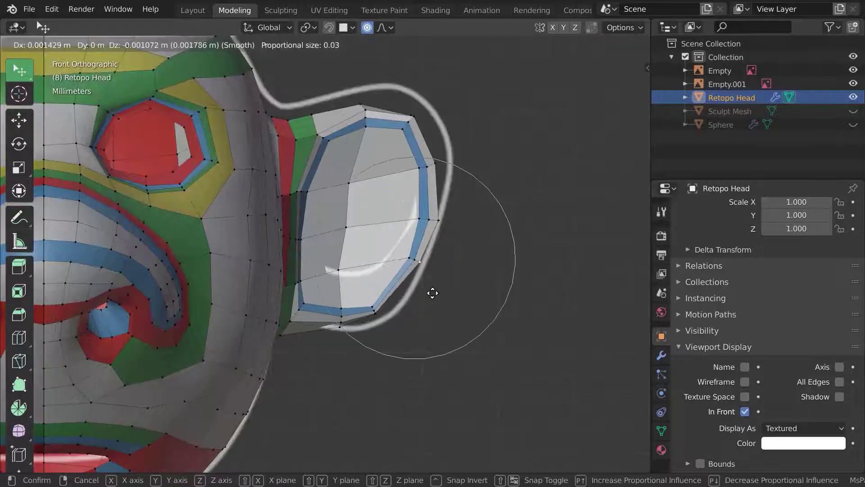
pyautogui.click(432, 292)
pyautogui.press('g')
pyautogui.click(409, 338)
pyautogui.press('g')
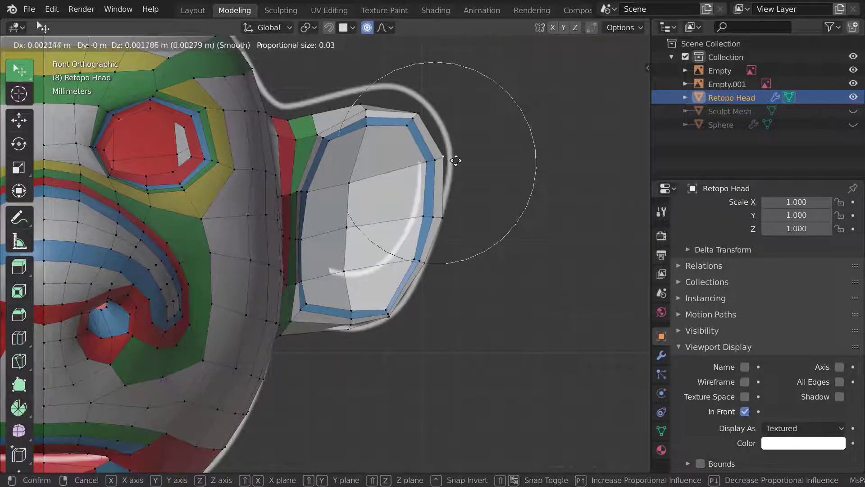
pyautogui.press('g')
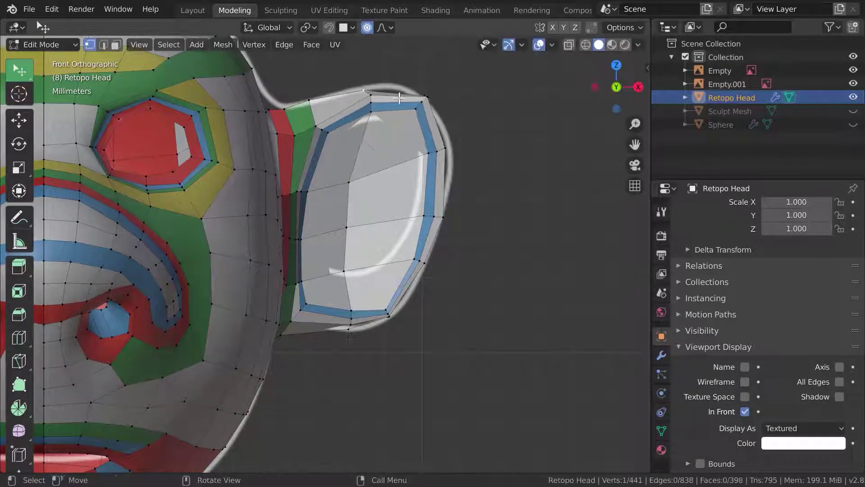
pyautogui.click(413, 95)
# Check the ear, return to front view, and show the head's modifier settings
pyautogui.moveTo(414, 96)
pyautogui.mouseDown(button='middle')
pyautogui.moveTo(434, 272)
pyautogui.moveTo(340, 295)
pyautogui.moveTo(456, 292)
pyautogui.mouseUp(button='middle')
pyautogui.scroll(3, 435, 272)
pyautogui.press('KP_1')
pyautogui.scroll(-3, 431, 291)
pyautogui.click(661, 355)
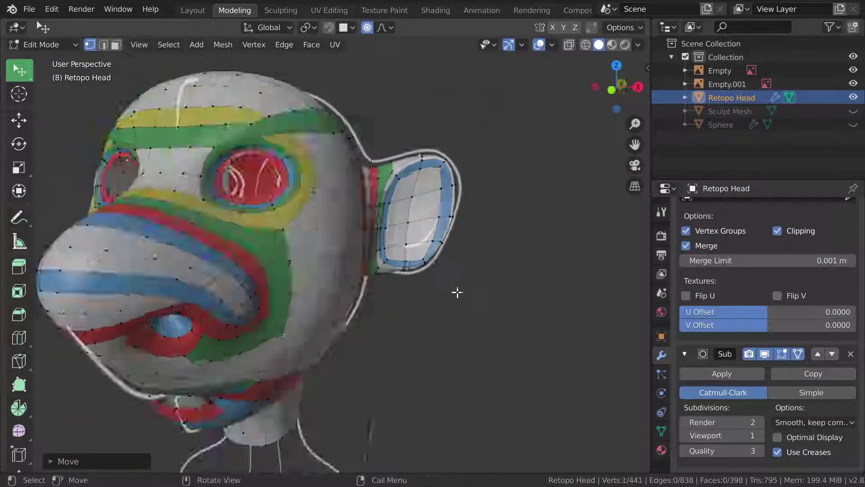
# In front view, move an upper ear-rim vertex outward toward the reference outline
pyautogui.press('KP_1')
pyautogui.scroll(3, 449, 225)
pyautogui.scroll(4, 448, 224)
pyautogui.click(479, 155)
pyautogui.press('g')
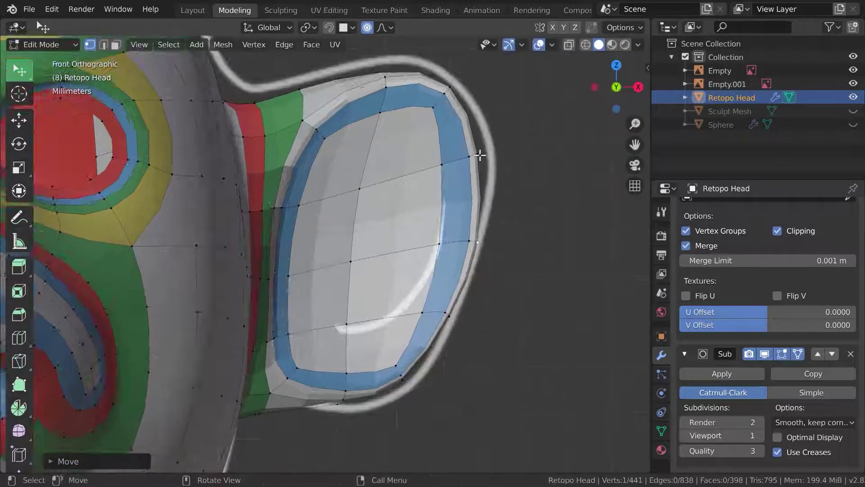
pyautogui.click(517, 154)
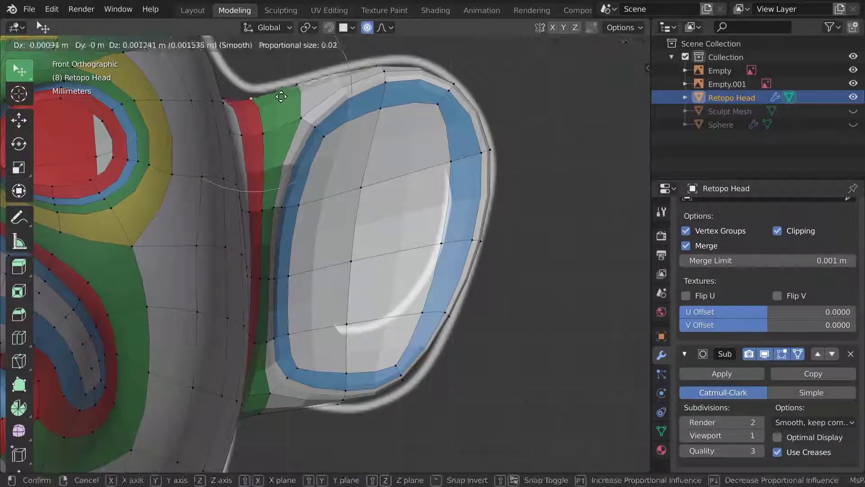
# Move a lower ear-rim vertex outward to follow the outline
pyautogui.click(280, 96)
pyautogui.scroll(1, 316, 261)
pyautogui.click(346, 430)
pyautogui.press('g')
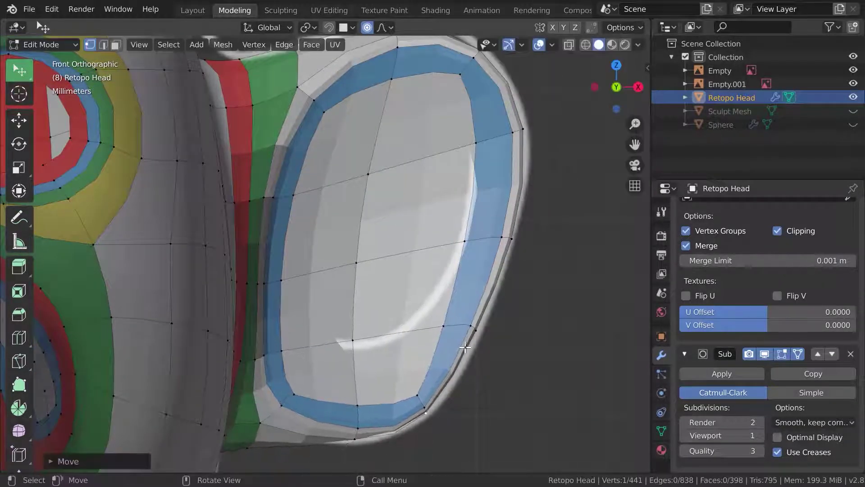
pyautogui.scroll(-4, 465, 348)
# Orbit around the head from perspective, front and side angles to check the ear shape
pyautogui.moveTo(466, 348)
pyautogui.mouseDown(button='middle')
pyautogui.moveTo(312, 296)
pyautogui.moveTo(390, 272)
pyautogui.moveTo(481, 301)
pyautogui.mouseUp(button='middle')
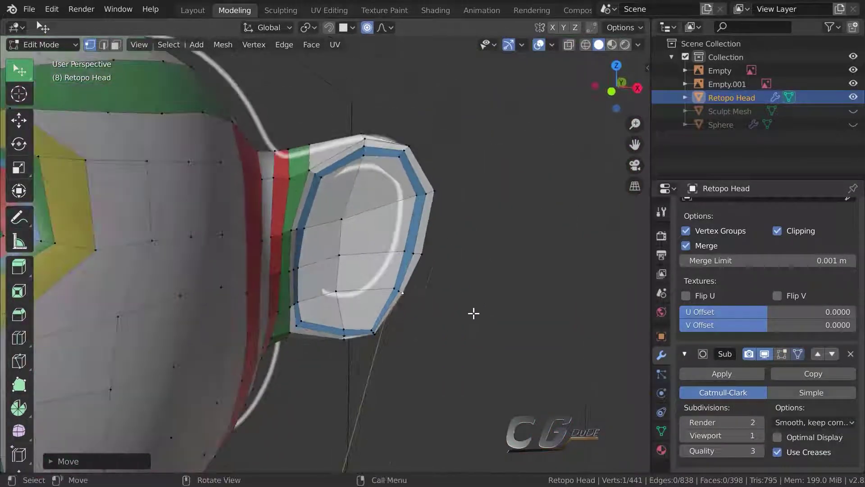
pyautogui.scroll(-5, 405, 270)
pyautogui.moveTo(315, 280)
pyautogui.mouseDown(button='middle')
pyautogui.moveTo(367, 286)
pyautogui.moveTo(456, 249)
pyautogui.mouseUp(button='middle')
pyautogui.moveTo(127, 67)
pyautogui.mouseDown(button='middle')
pyautogui.moveTo(253, 110)
pyautogui.moveTo(332, 182)
pyautogui.moveTo(386, 198)
pyautogui.moveTo(366, 160)
pyautogui.moveTo(316, 212)
pyautogui.moveTo(307, 198)
pyautogui.mouseUp(button='middle')
pyautogui.scroll(3, 383, 199)
pyautogui.scroll(2, 388, 194)
pyautogui.moveTo(549, 158)
pyautogui.mouseDown(button='middle')
pyautogui.moveTo(516, 209)
pyautogui.moveTo(431, 212)
pyautogui.moveTo(477, 255)
pyautogui.moveTo(450, 203)
pyautogui.moveTo(477, 157)
pyautogui.moveTo(459, 249)
pyautogui.moveTo(489, 259)
pyautogui.moveTo(429, 267)
pyautogui.moveTo(433, 293)
pyautogui.mouseUp(button='middle')
pyautogui.scroll(3, 431, 212)
pyautogui.scroll(-5, 430, 212)
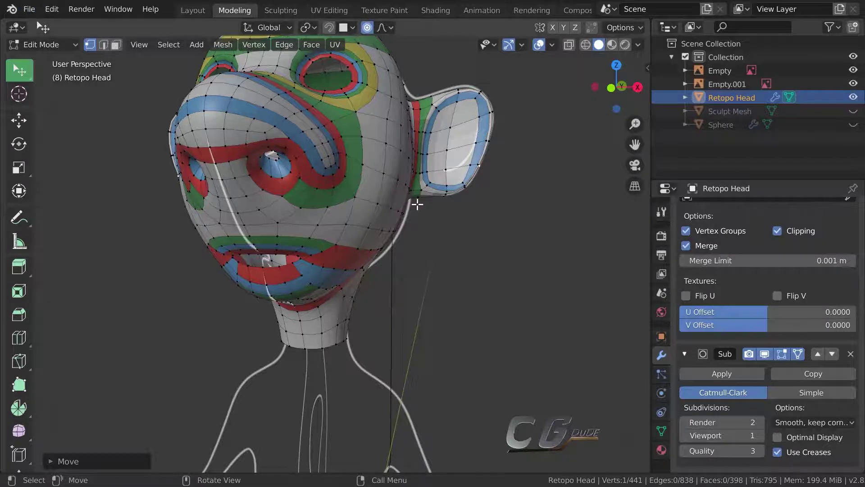
# In Object Mode, apply Shade Smooth to the Retopo Head and inspect the smooth result
pyautogui.press('Tab')
pyautogui.moveTo(419, 205)
pyautogui.mouseDown(button='middle')
pyautogui.moveTo(479, 218)
pyautogui.moveTo(475, 251)
pyautogui.moveTo(431, 210)
pyautogui.moveTo(445, 232)
pyautogui.moveTo(305, 377)
pyautogui.moveTo(341, 388)
pyautogui.mouseUp(button='middle')
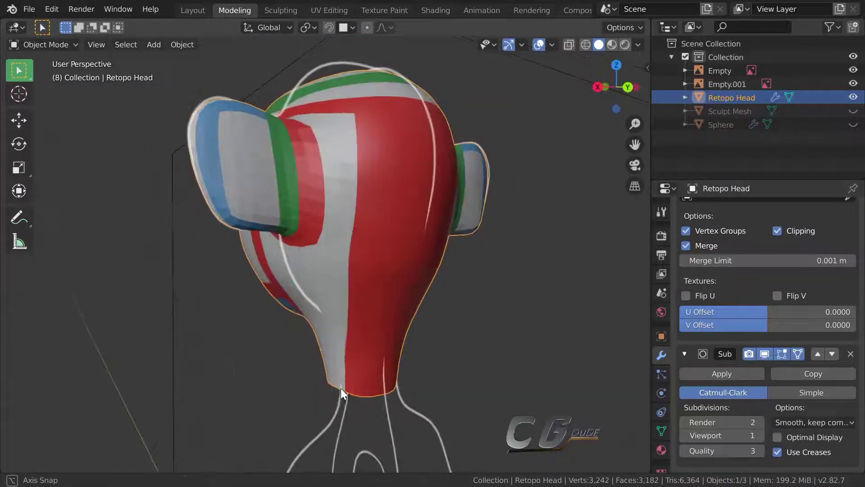
pyautogui.moveTo(497, 288); pyautogui.dragTo(439, 294, button='middle')
pyautogui.rightClick(440, 292)
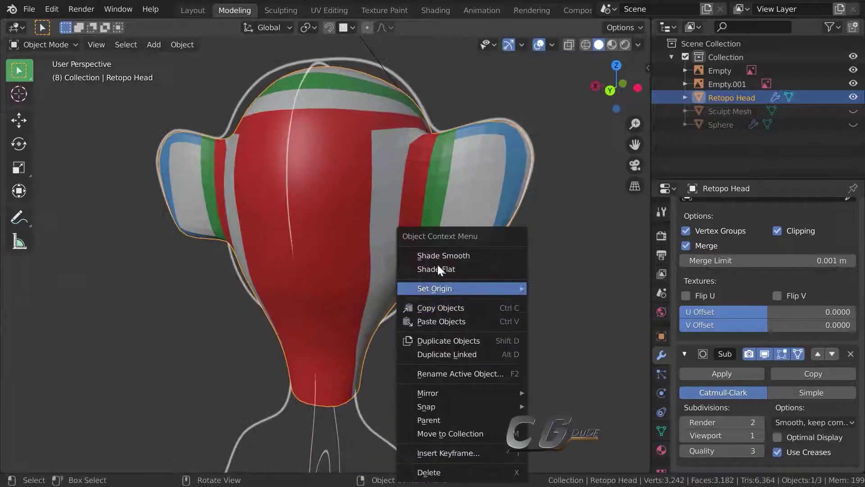
pyautogui.click(457, 258)
pyautogui.moveTo(429, 261)
pyautogui.mouseDown(button='middle')
pyautogui.moveTo(409, 266)
pyautogui.moveTo(429, 266)
pyautogui.moveTo(403, 257)
pyautogui.moveTo(361, 325)
pyautogui.moveTo(255, 272)
pyautogui.mouseUp(button='middle')
pyautogui.scroll(3, 409, 266)
pyautogui.scroll(-3, 429, 270)
# In Edit Mode face select, circle-select the block of faces down the front of the head and neck
pyautogui.press('Tab')
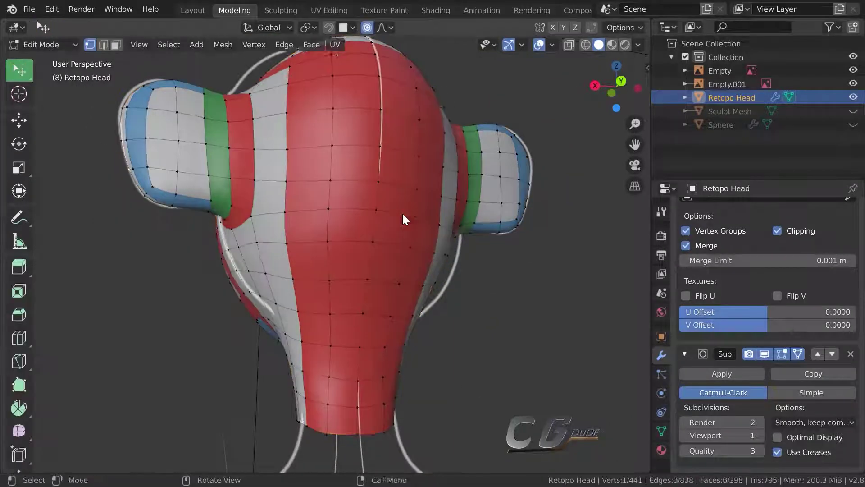
pyautogui.moveTo(403, 219)
pyautogui.mouseDown(button='middle')
pyautogui.moveTo(378, 315)
pyautogui.moveTo(392, 260)
pyautogui.moveTo(322, 360)
pyautogui.mouseUp(button='middle')
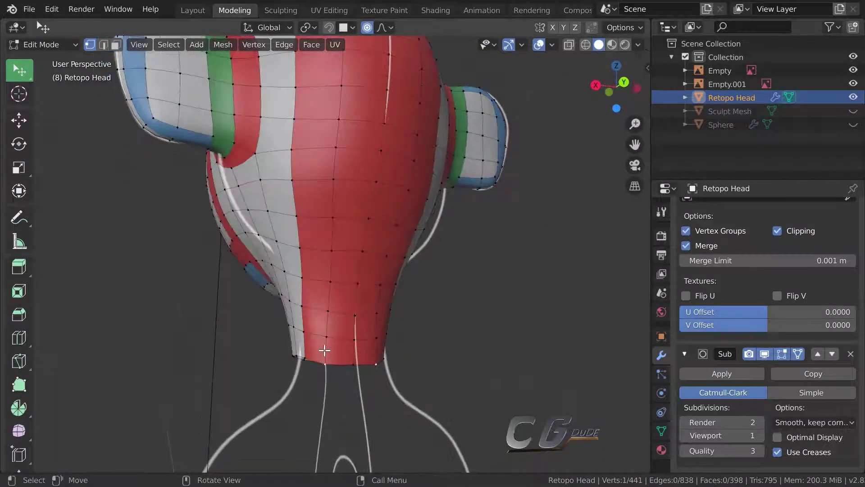
pyautogui.press('3')
pyautogui.click(315, 356)
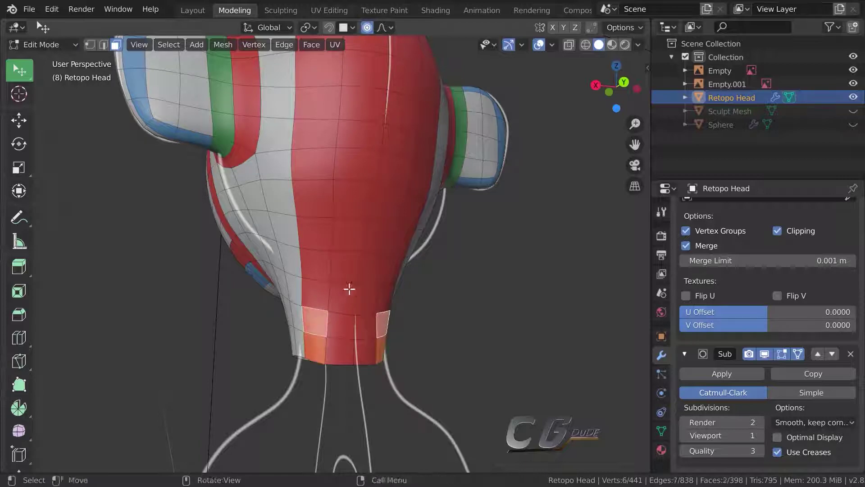
pyautogui.press('c')
pyautogui.moveTo(349, 288); pyautogui.dragTo(365, 249)
pyautogui.moveTo(346, 161); pyautogui.dragTo(356, 112)
pyautogui.press('KP_1')
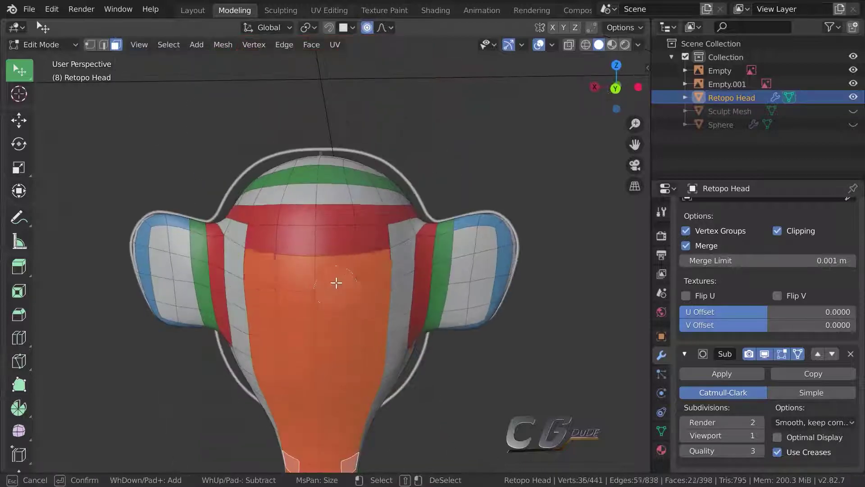
pyautogui.moveTo(336, 282); pyautogui.dragTo(316, 244)
pyautogui.rightClick(605, 315)
# Assign the material named Material to the selected faces and inspect the result
pyautogui.click(661, 450)
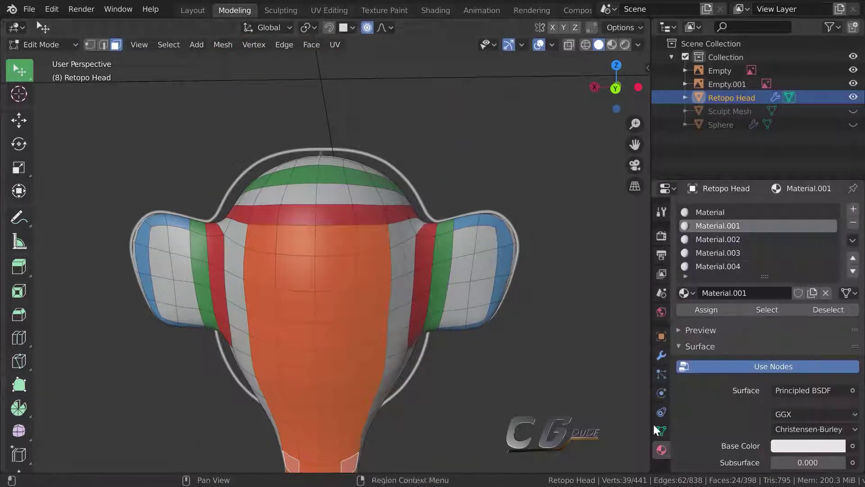
pyautogui.click(707, 310)
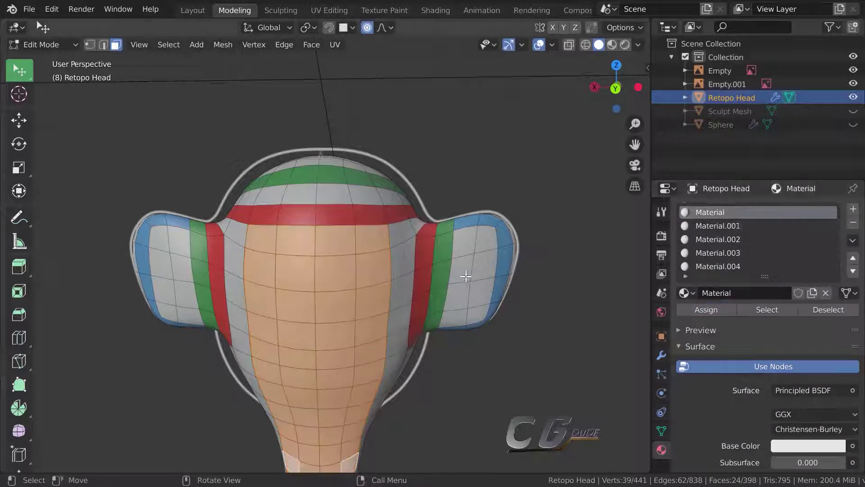
pyautogui.moveTo(464, 273)
pyautogui.mouseDown(button='middle')
pyautogui.moveTo(478, 270)
pyautogui.moveTo(407, 284)
pyautogui.moveTo(481, 292)
pyautogui.mouseUp(button='middle')
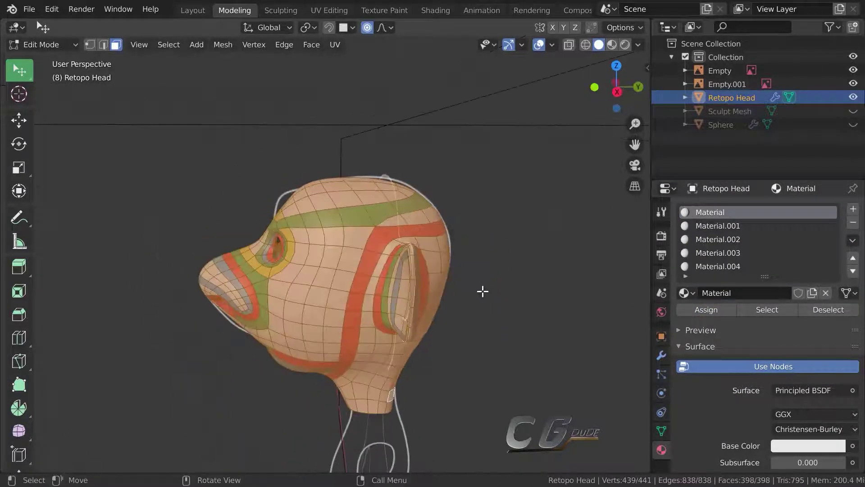